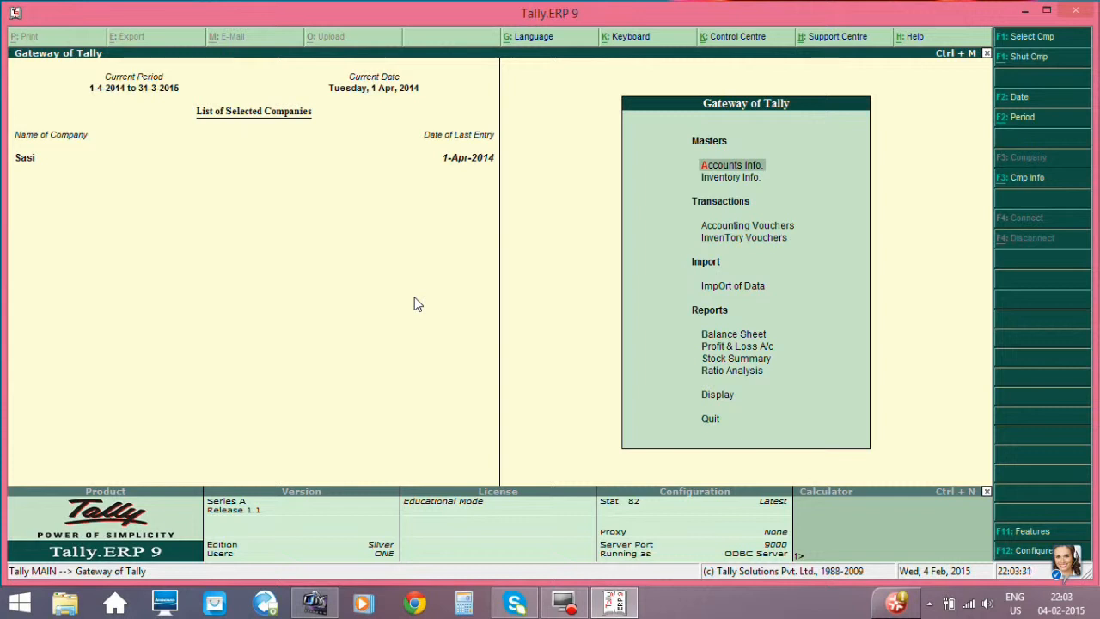
- Start creating a single ledger from the accounts masters and enter the debtor's name
key("Down")
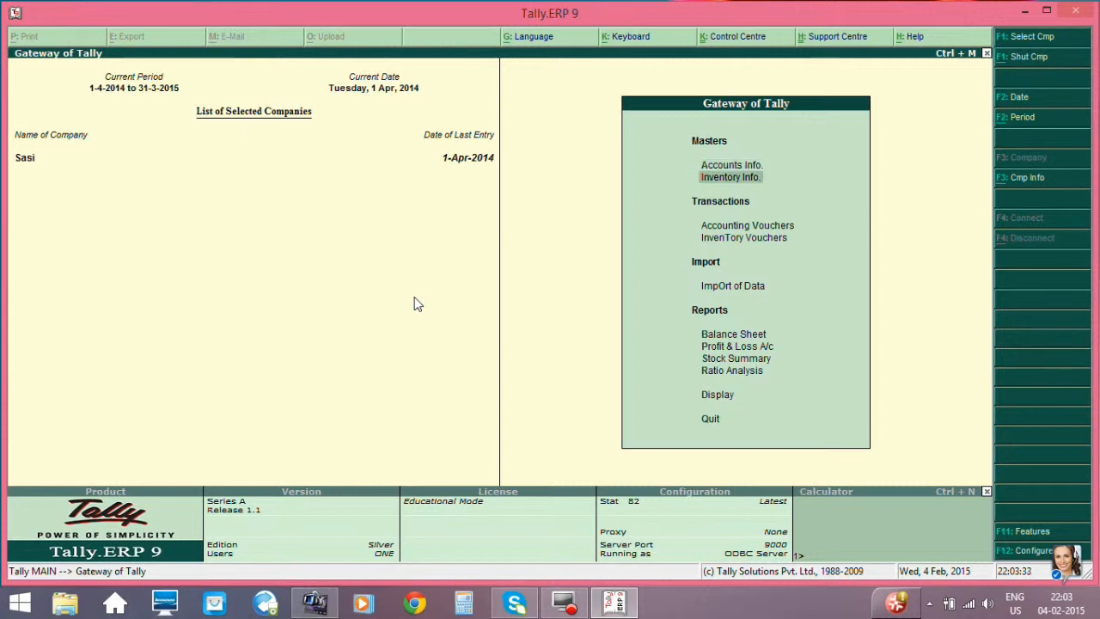
key("Up")
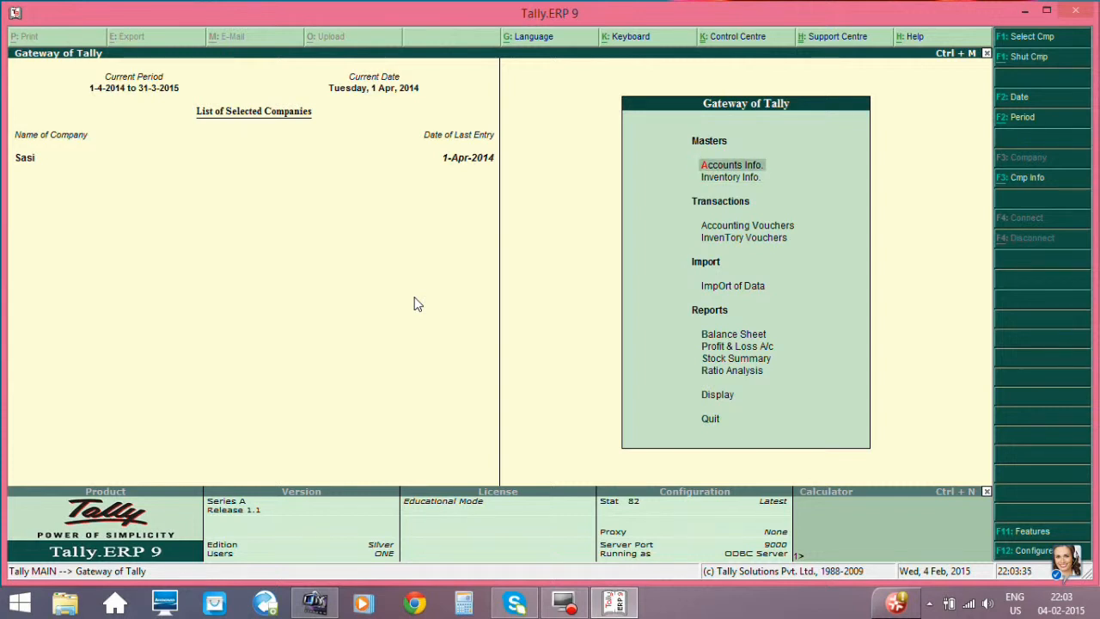
key("Return")
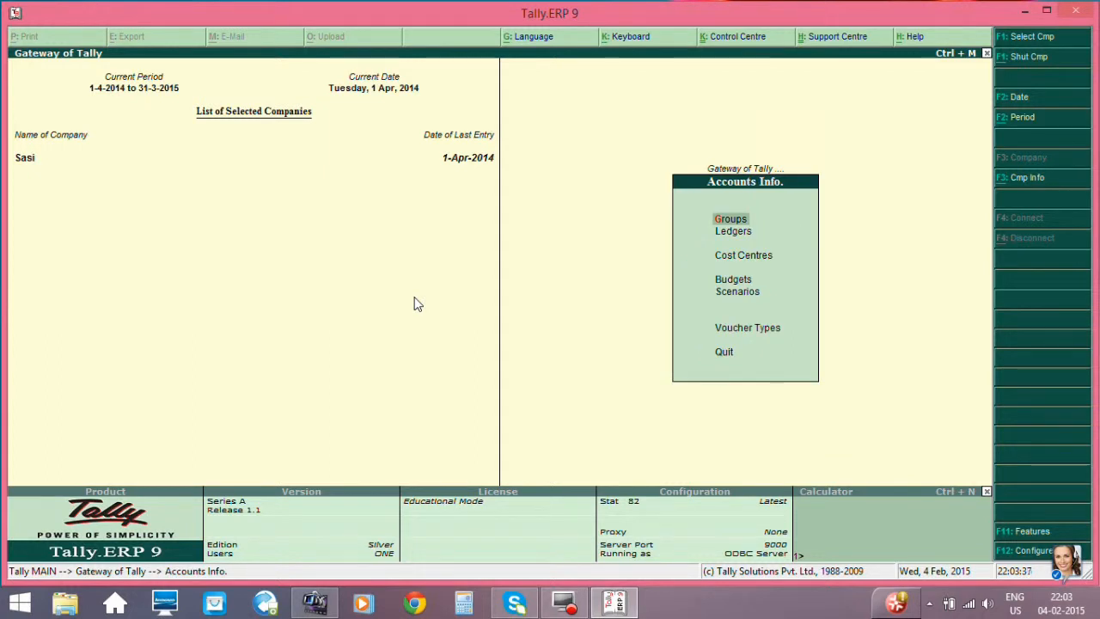
key("Down")
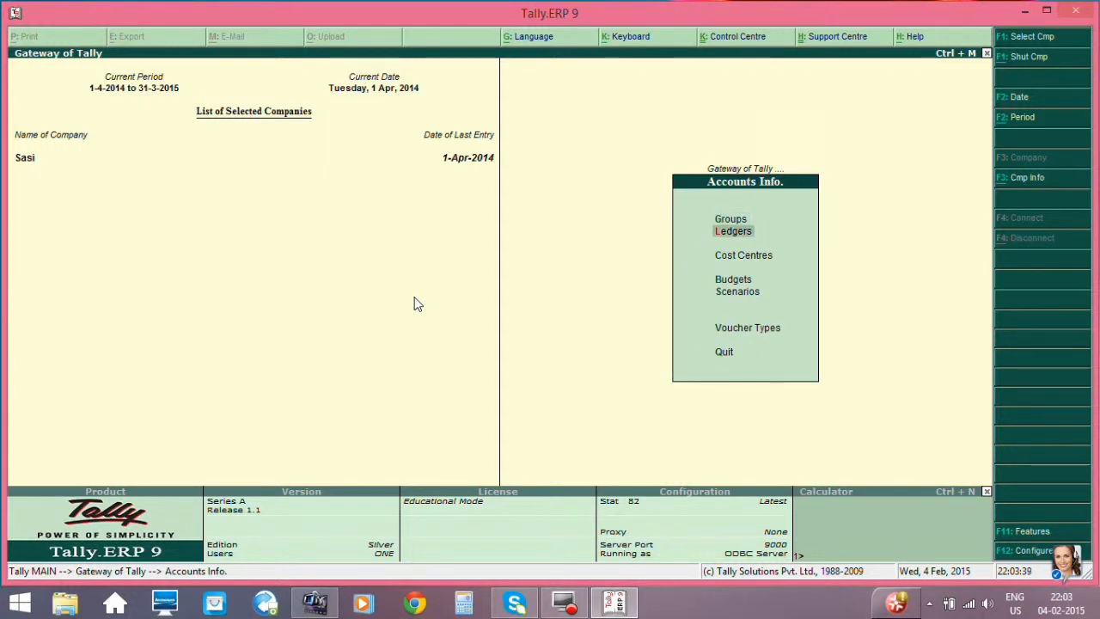
key("Return")
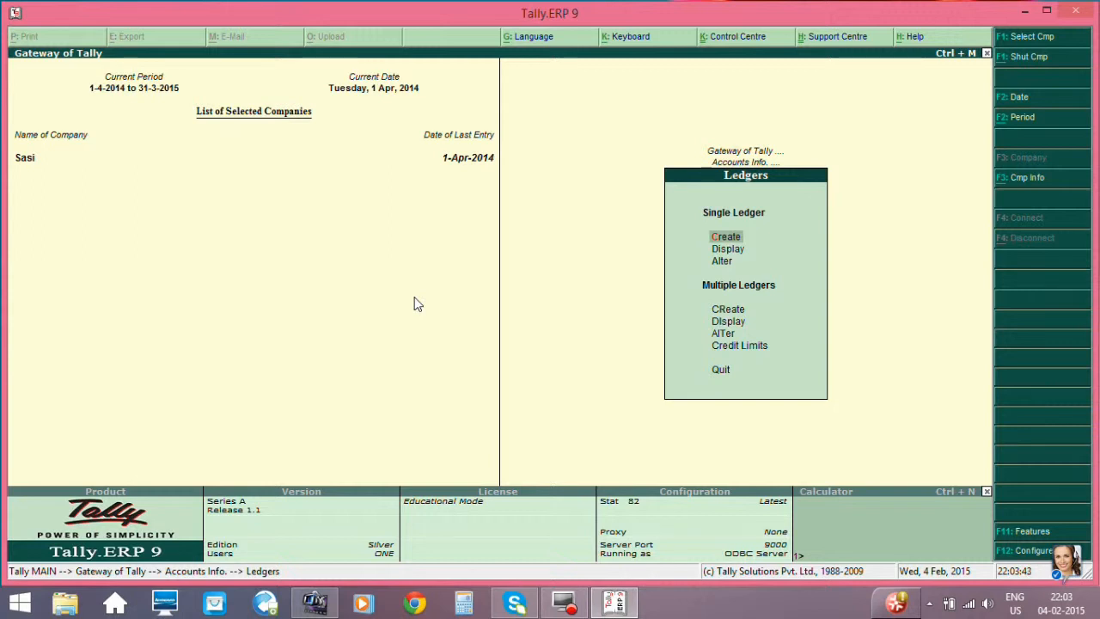
key("Return")
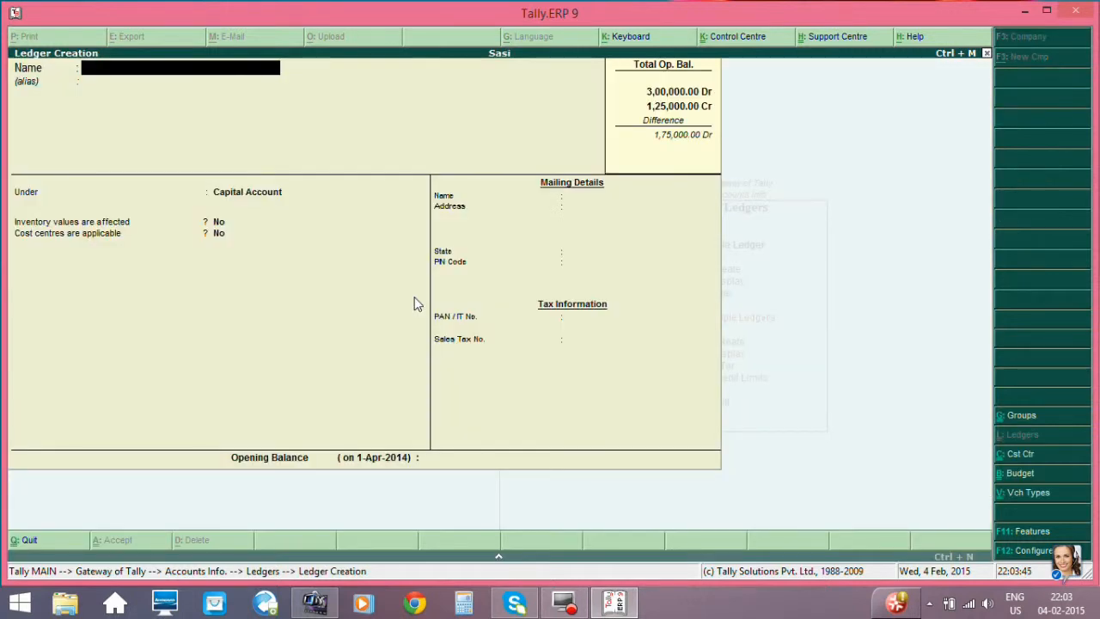
type("Ramnath")
key("Return")
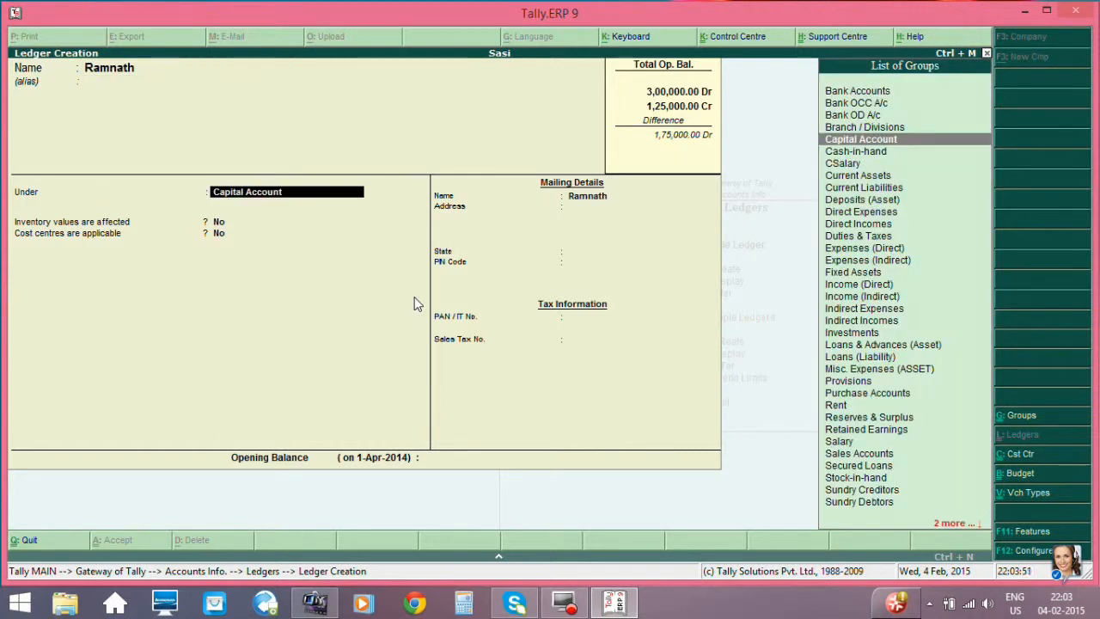
- Place the debtor's ledger under Sundry Debtors, leave the other details at their defaults without an opening balance, and save it
type("Sundry d")
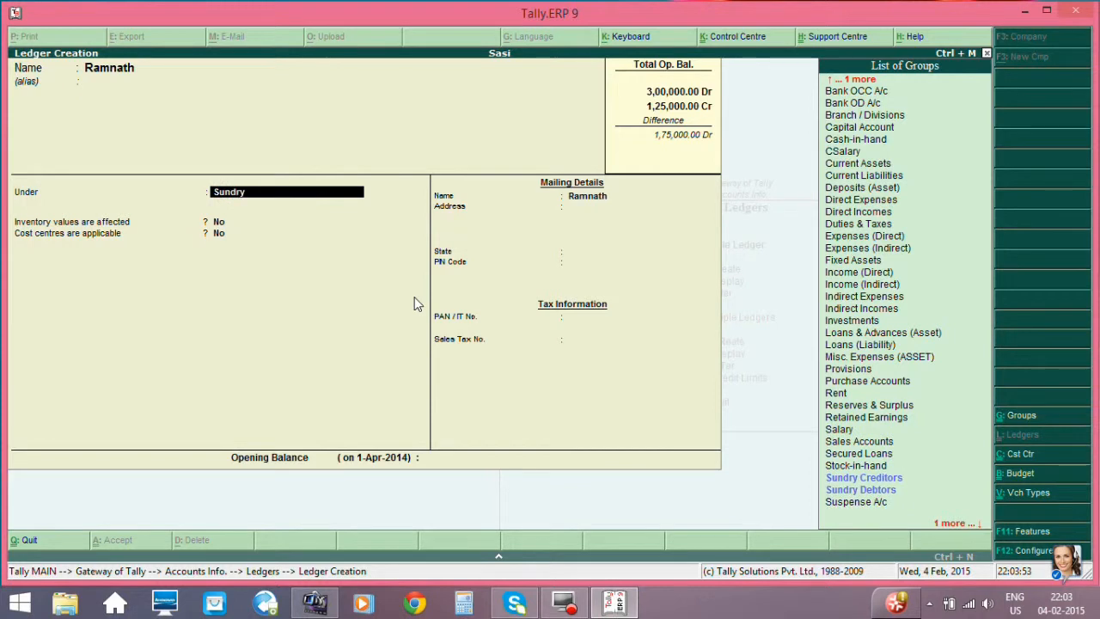
key("Return")
key("Return")
key("Return")
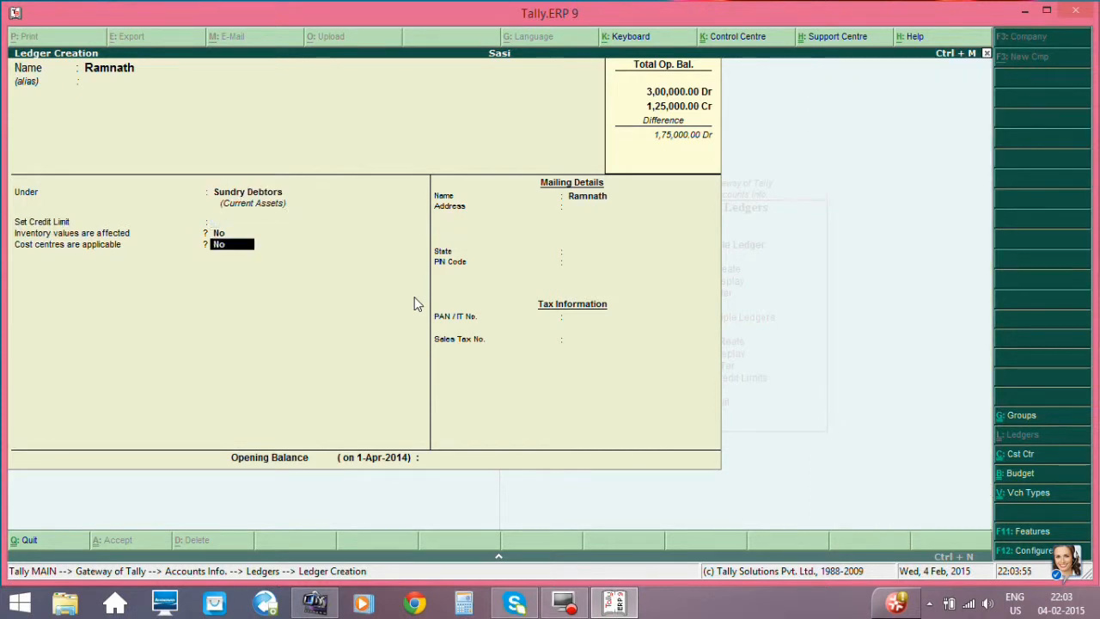
key("Return")
key("Return")
key("Return")
key("Return")
key("Return")
key("Return")
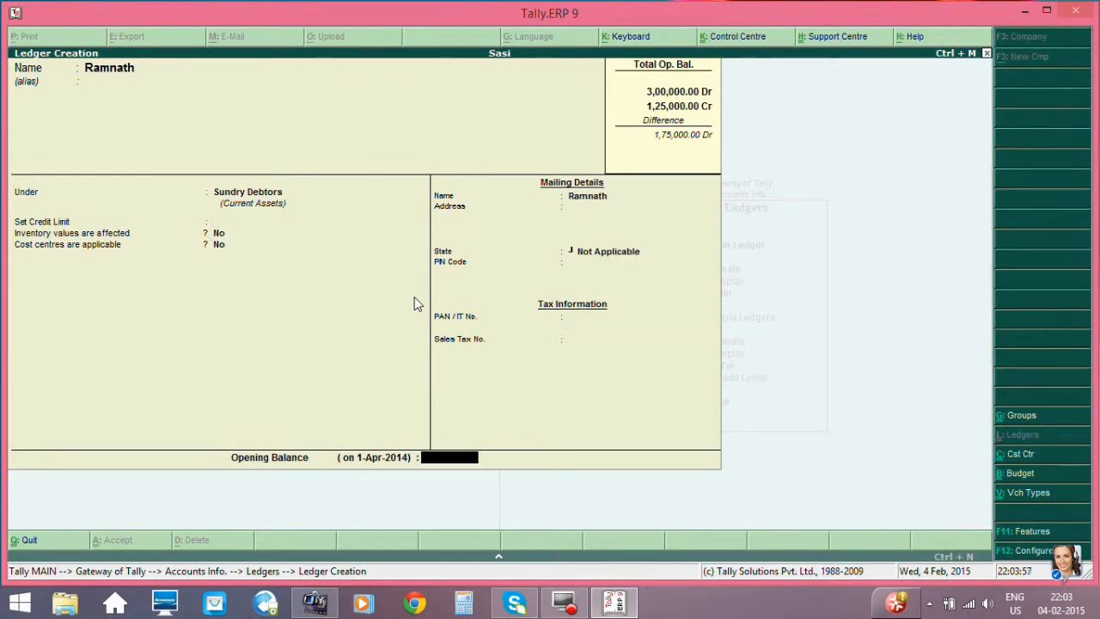
key("Return")
key("Return")
- Enter the supplier's name for another ledger and place it under Sundry Creditors
type("Gu")
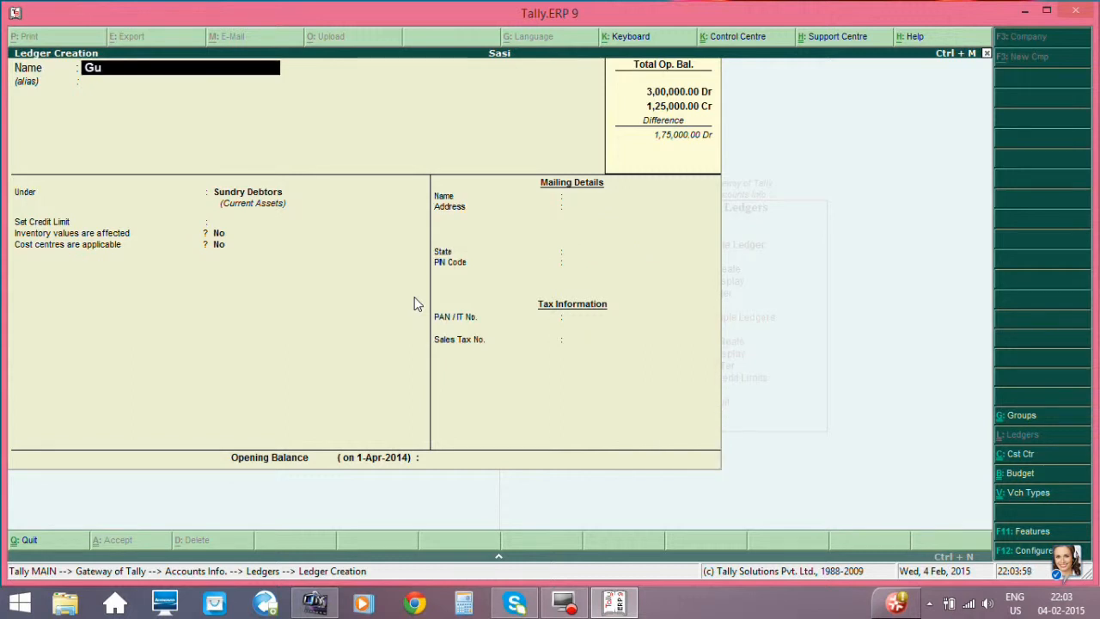
type("ruraj")
key("Return")
key("Return")
type("Su")
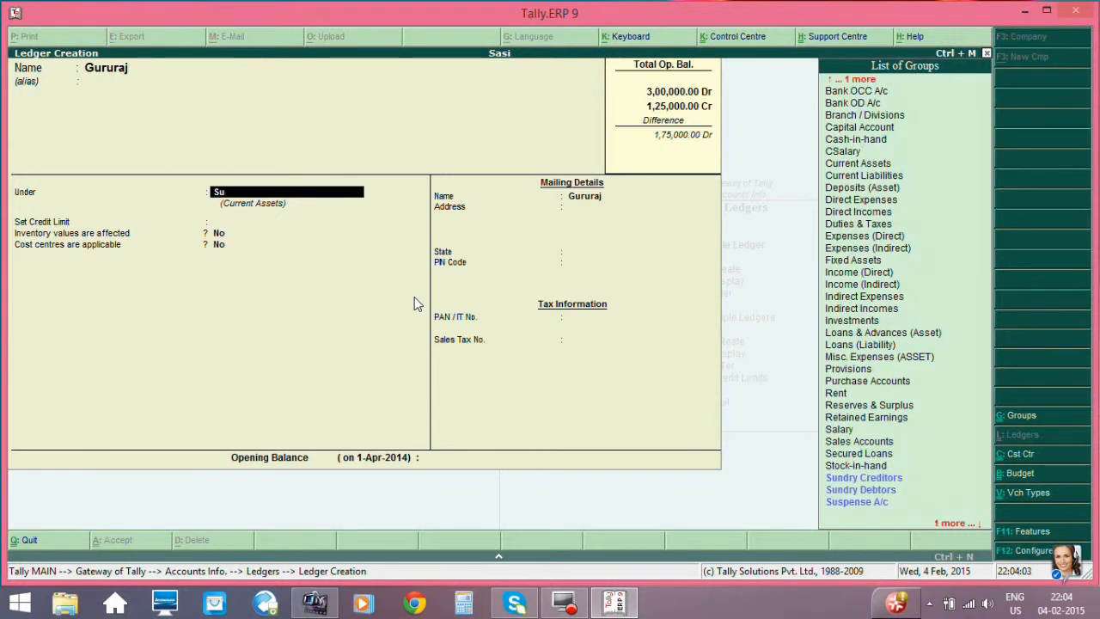
type("ndry c")
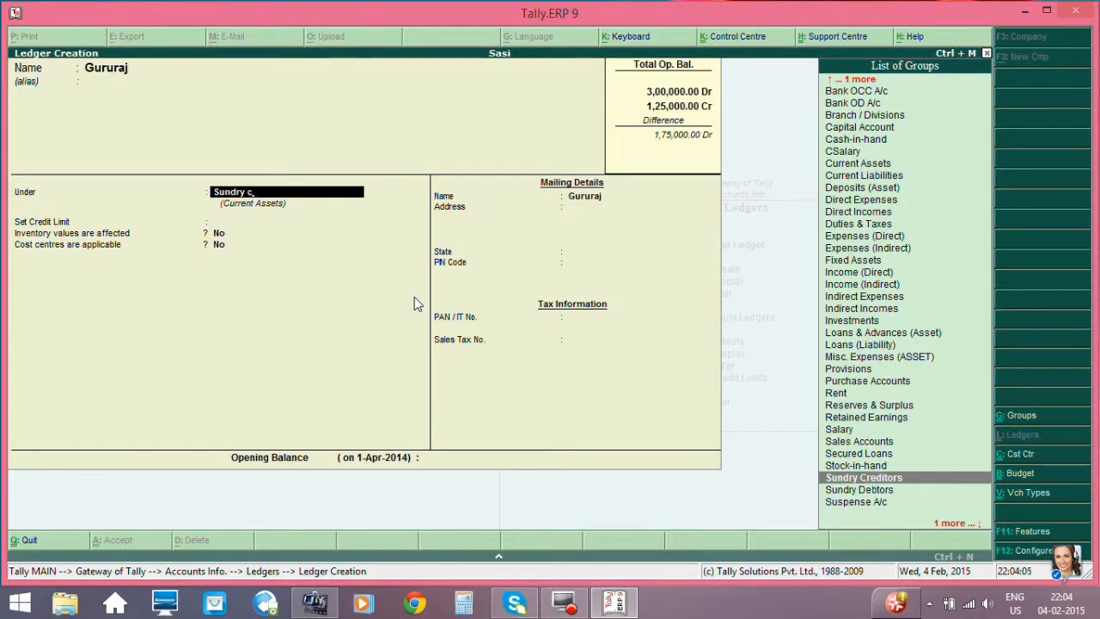
key("Return")
key("Return")
- Save the supplier's ledger with default details and no opening balance, and return to the Gateway of Tally
key("Return")
key("Return")
key("Return")
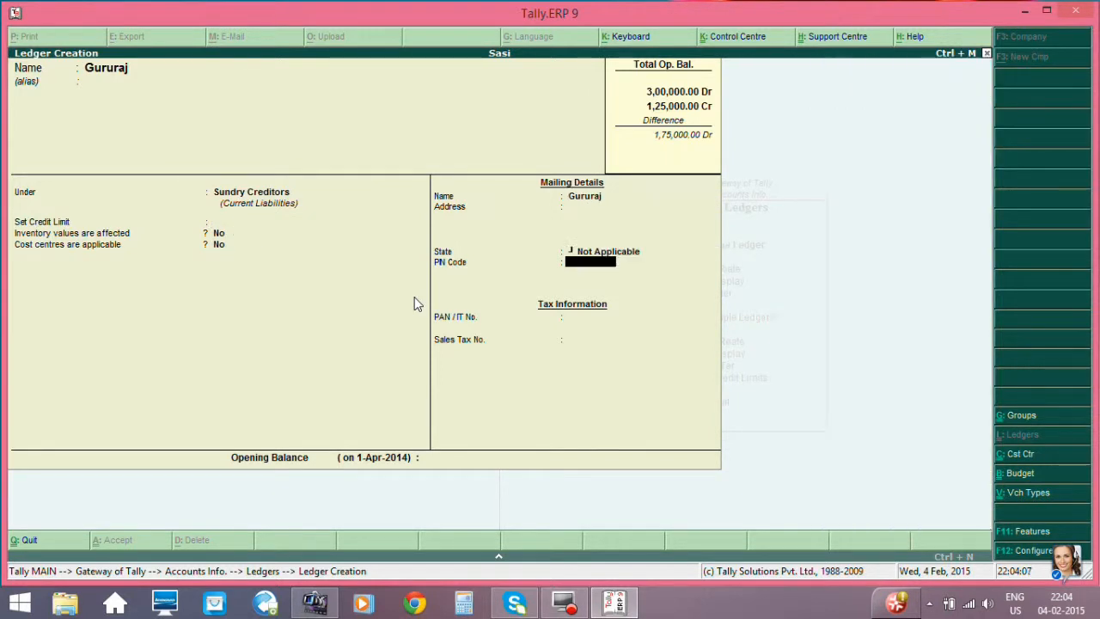
key("Return")
key("Return")
key("Return")
key("Return")
key("Return")
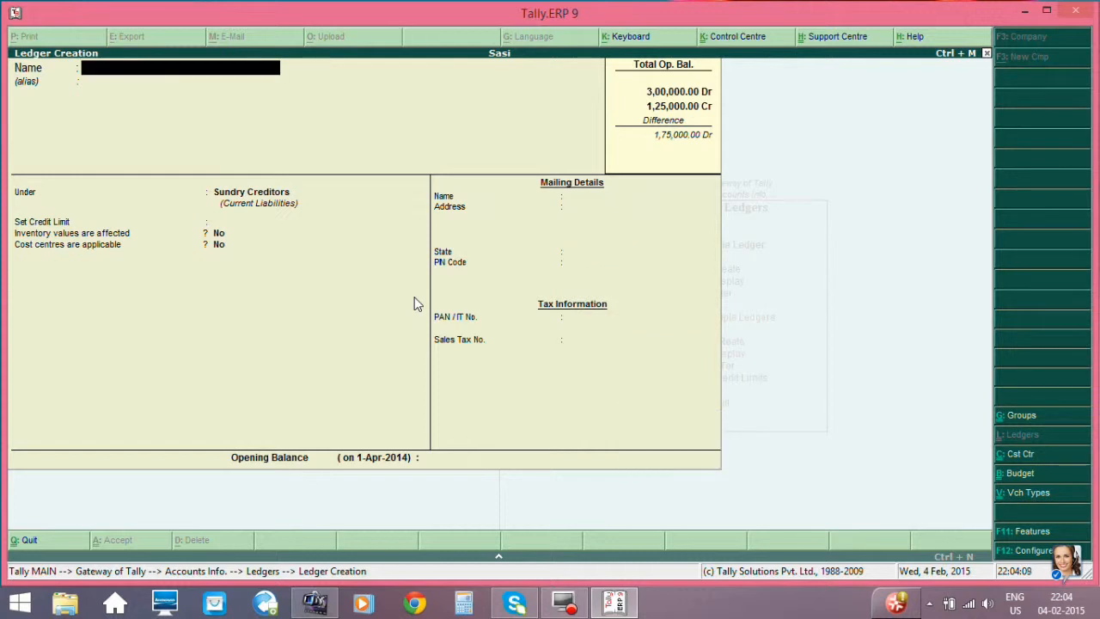
key("Escape")
key("Return")
key("Escape")
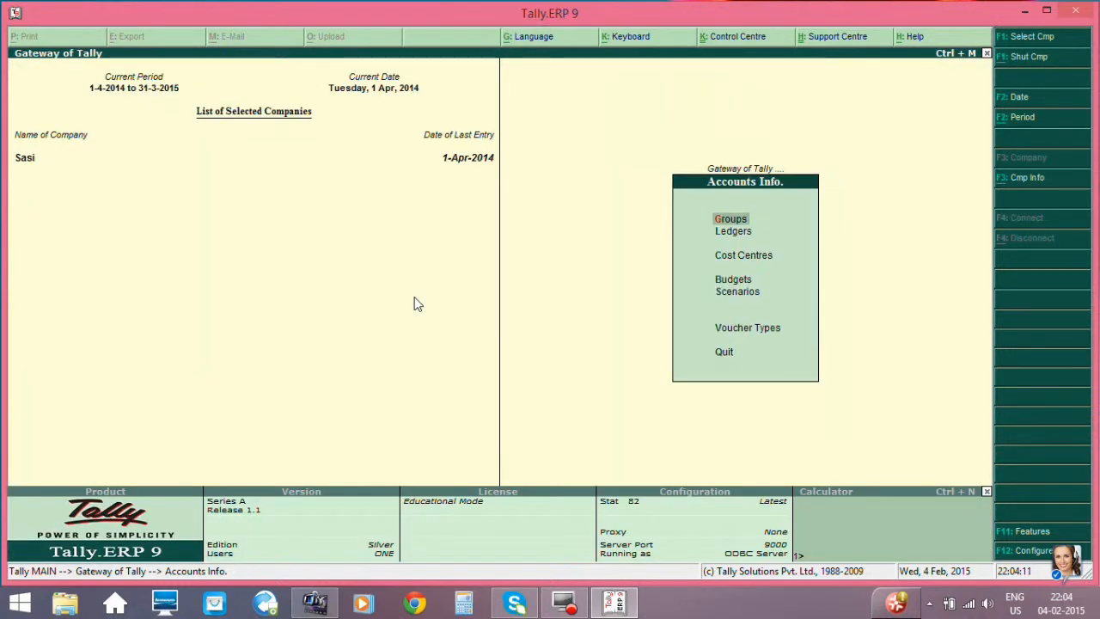
key("Escape")
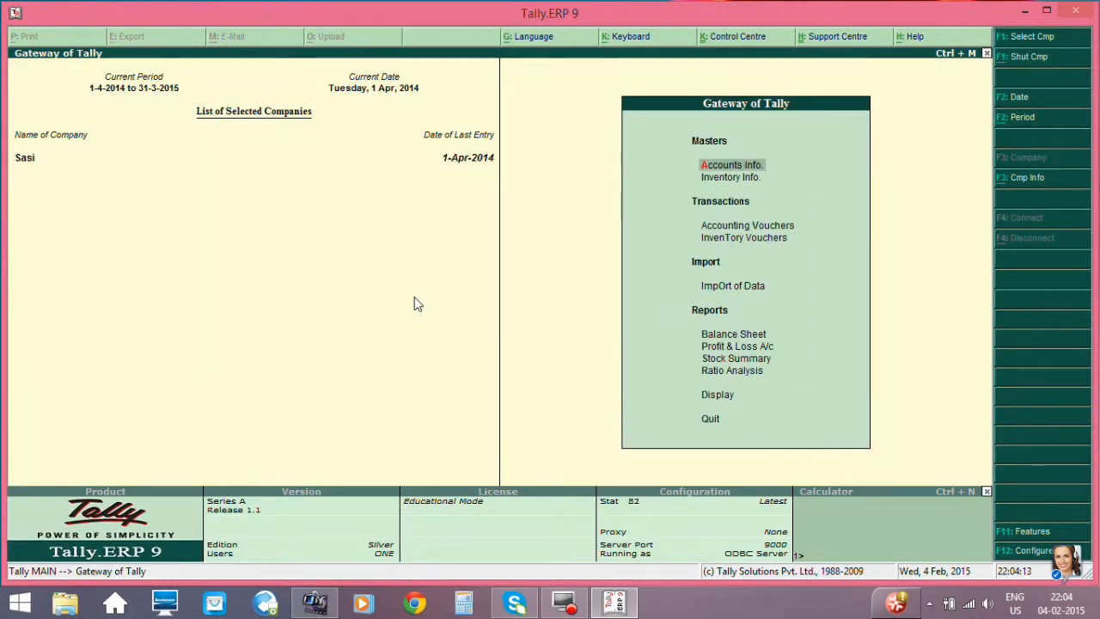
- Open a new Purchase Order among the inventory vouchers
key("Down")
key("Down")
key("Down")
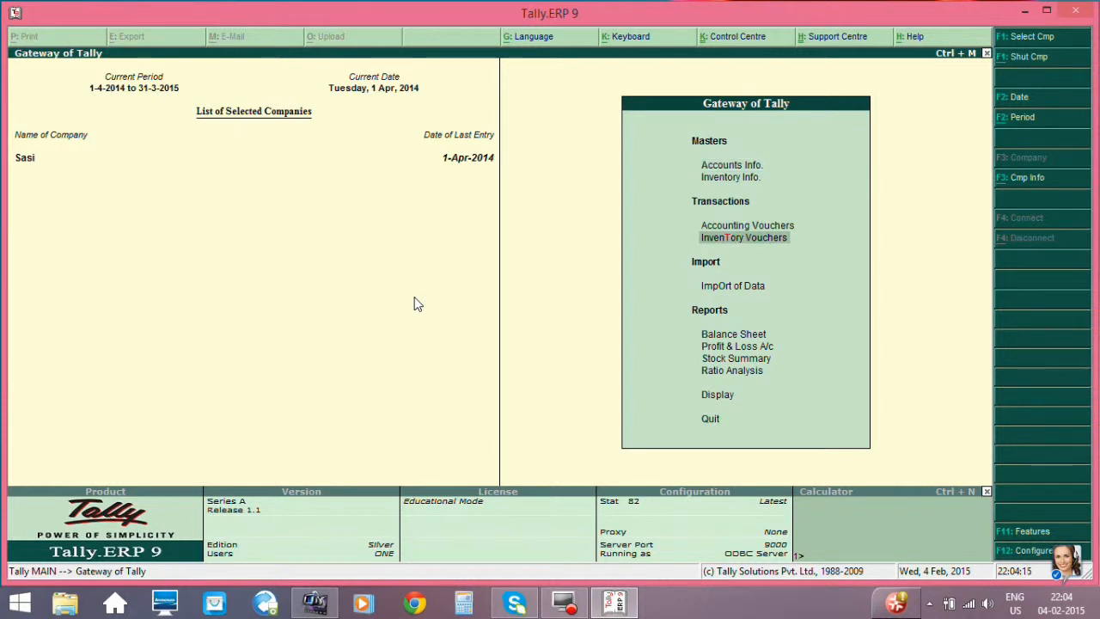
key("Return")
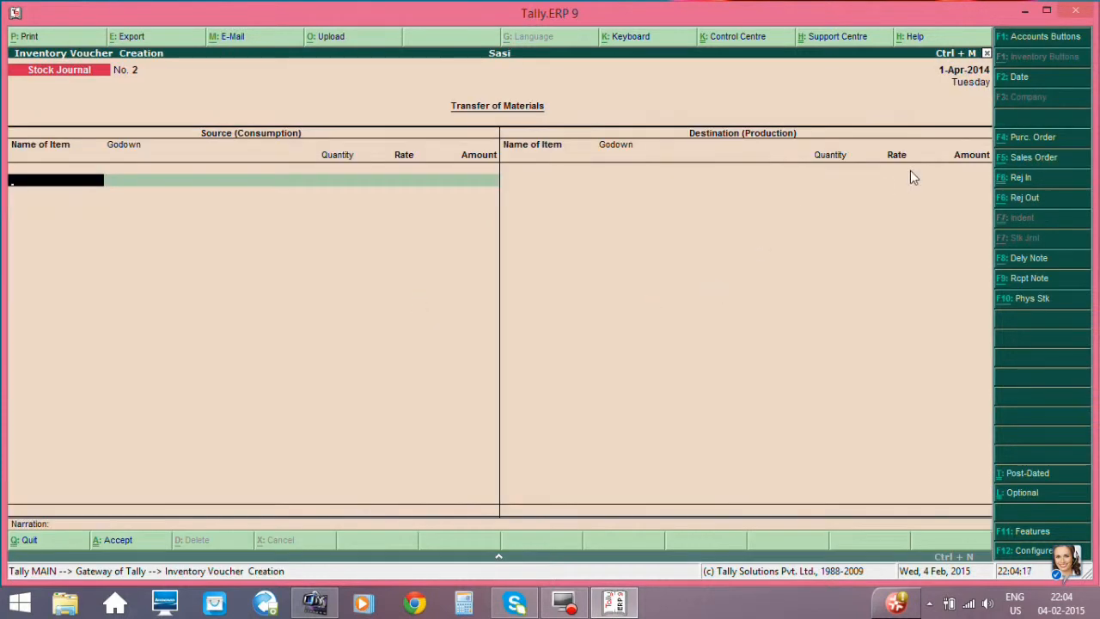
left_click(1029, 131)
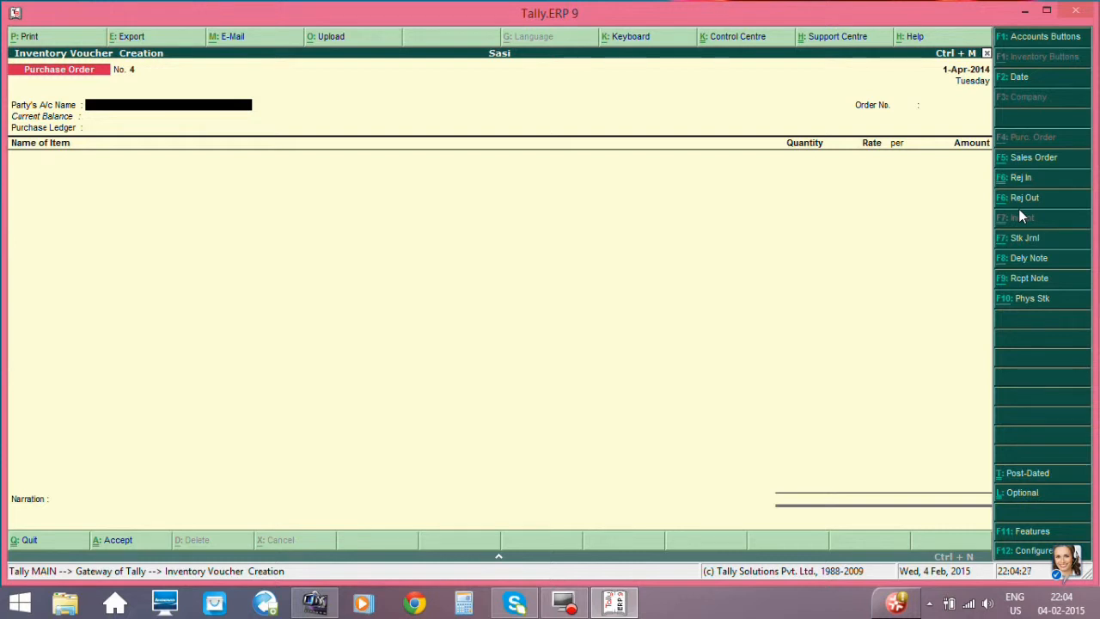
- Choose the new supplier's ledger as the purchase order's party account and accept the party details without additional order or receipt information
key("space")
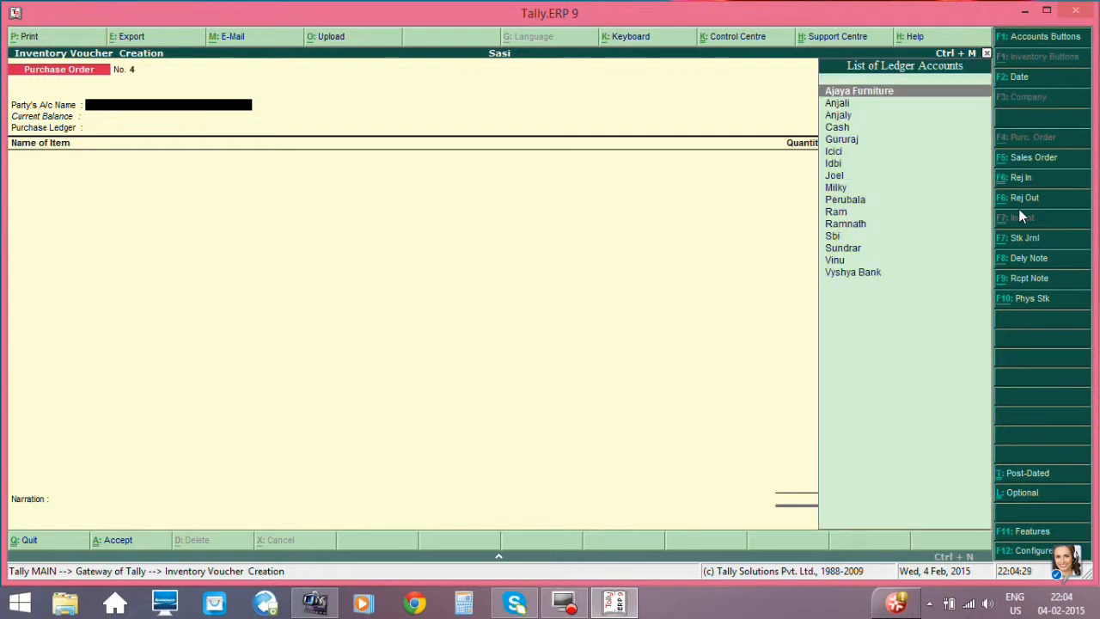
key("Down")
key("Down")
key("Down")
key("Down")
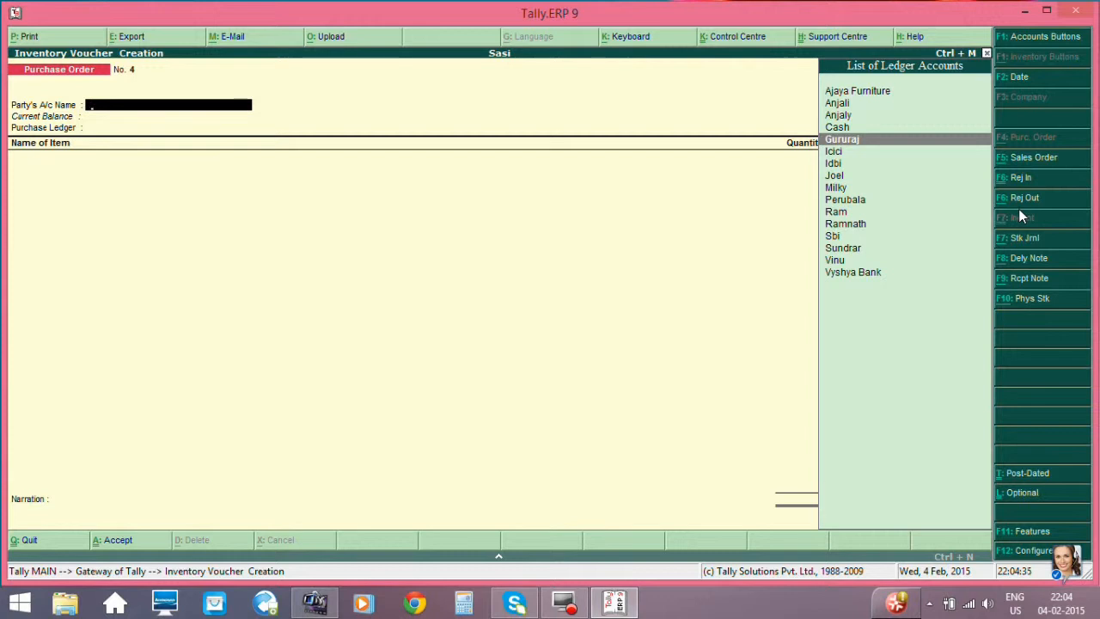
key("Return")
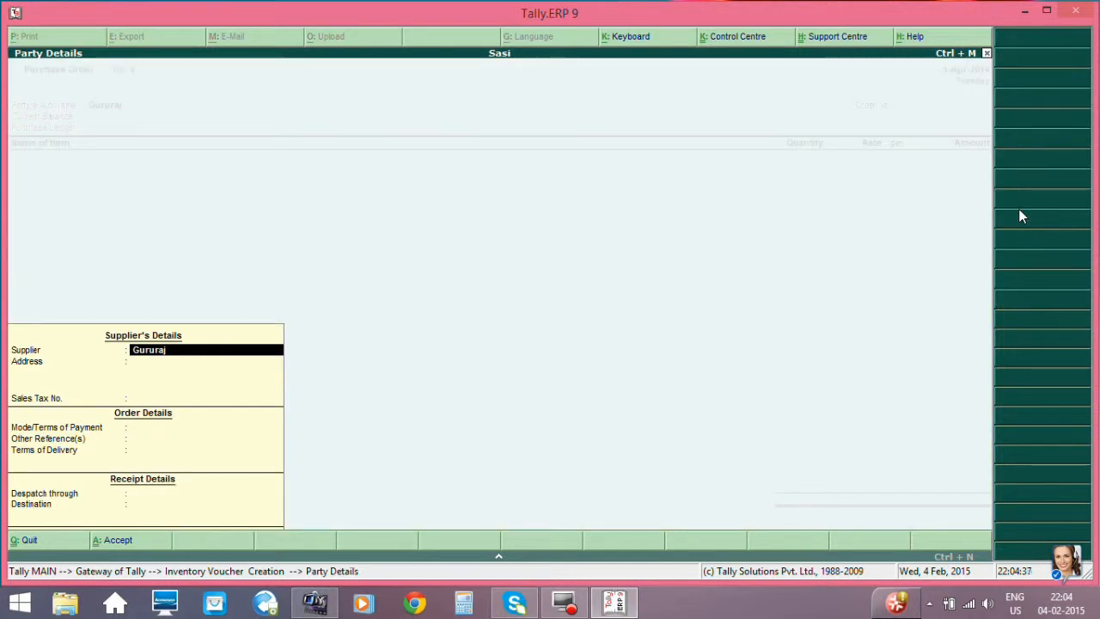
key("Return")
key("Return")
key("Return")
key("Return")
key("Return")
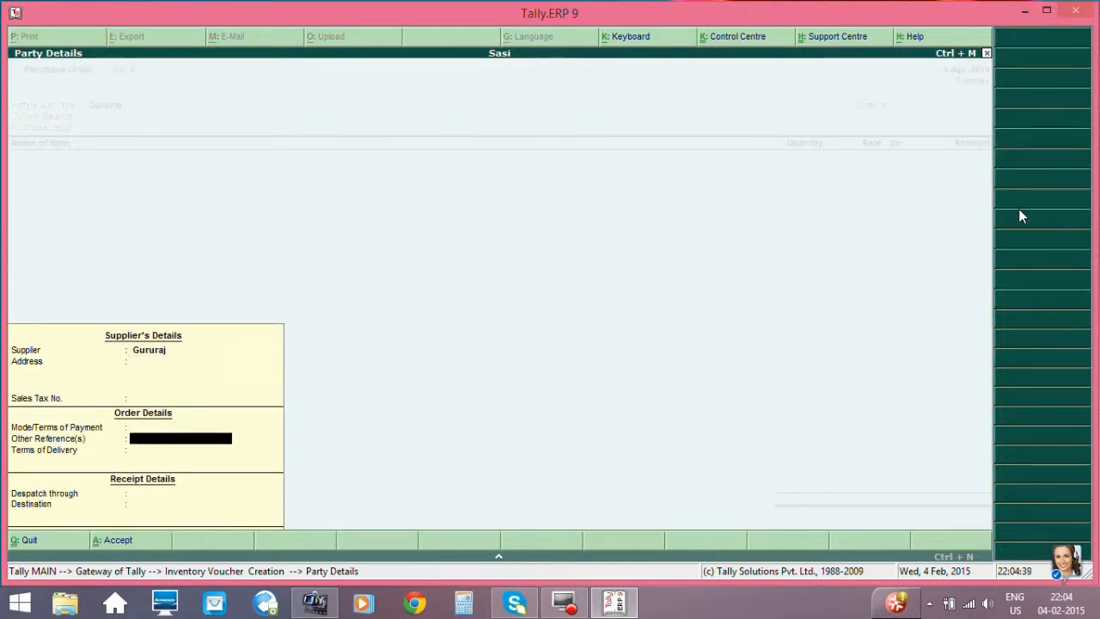
key("Return")
- Enter the order number and set the purchase ledger to Purchase
key("Return")
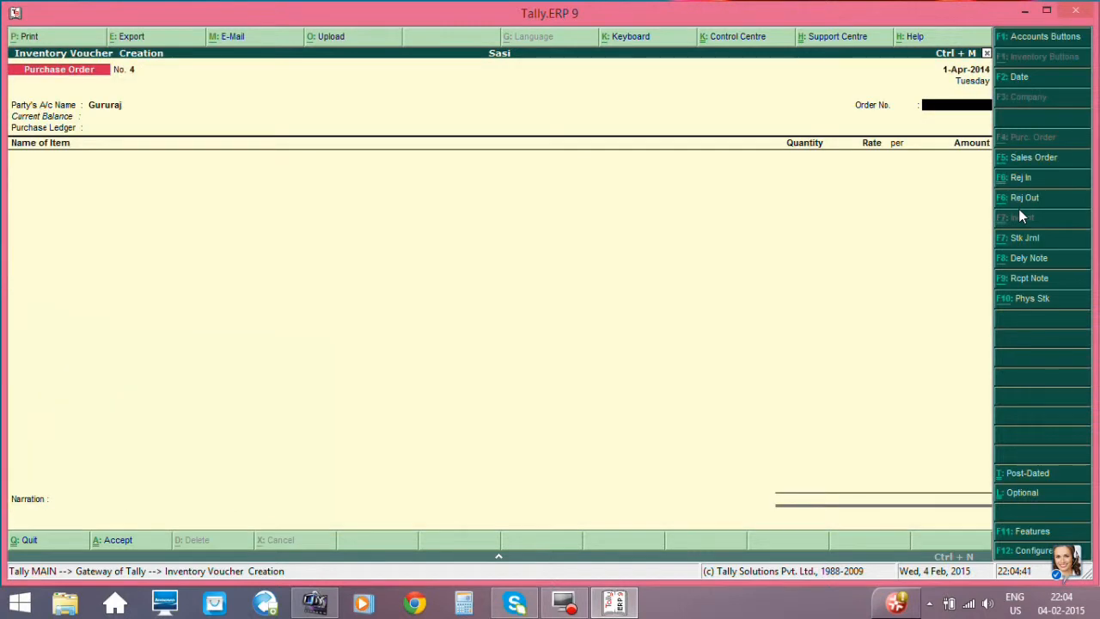
type("01")
key("Return")
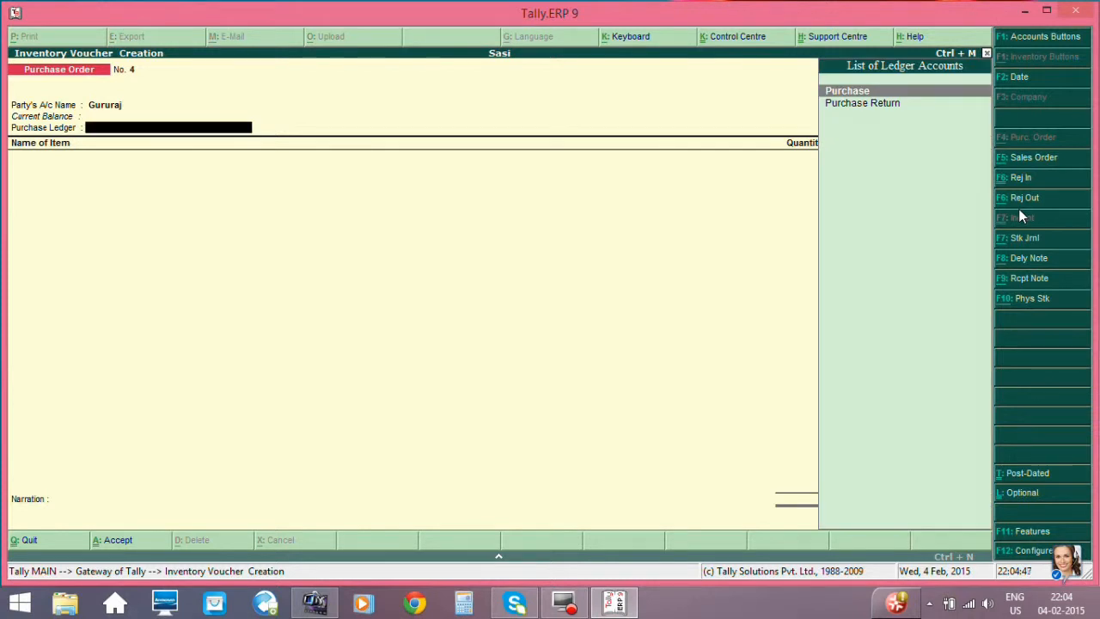
key("Return")
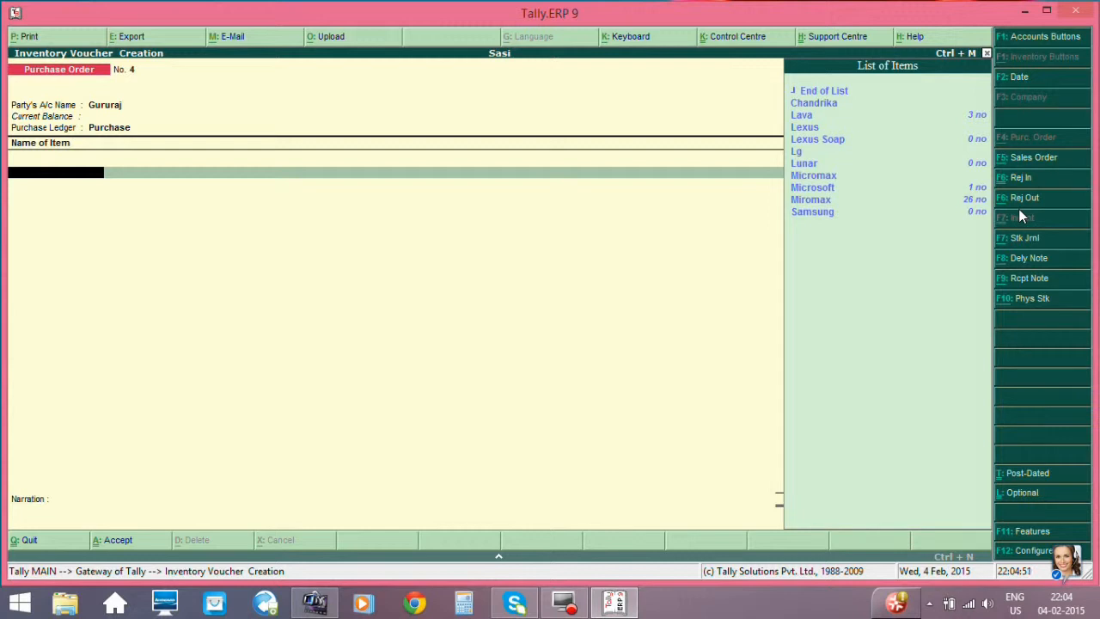
- Add the item Lava due on 1-Apr-2014 with godown Any, quantity 20 no and rate 1,000.00
key("Down")
key("Down")
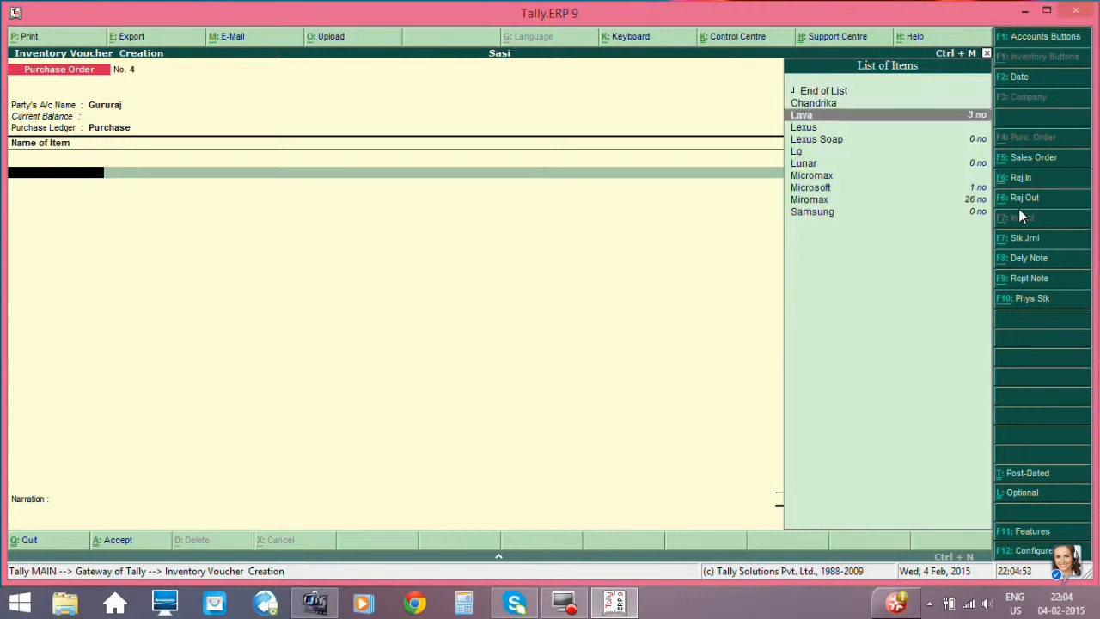
key("Return")
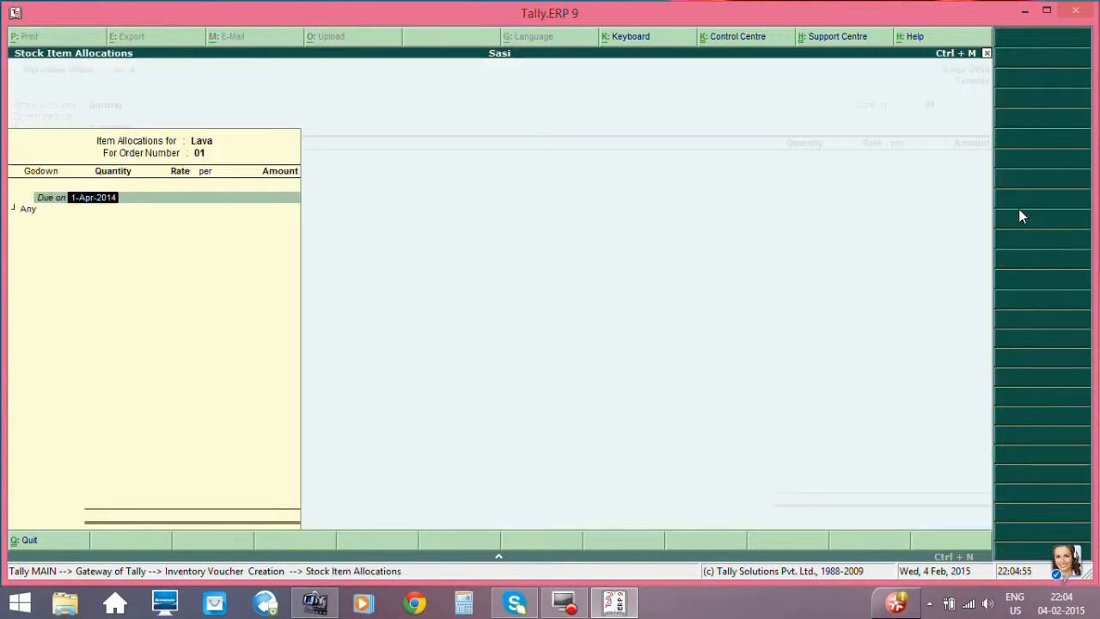
key("Return")
key("Return")
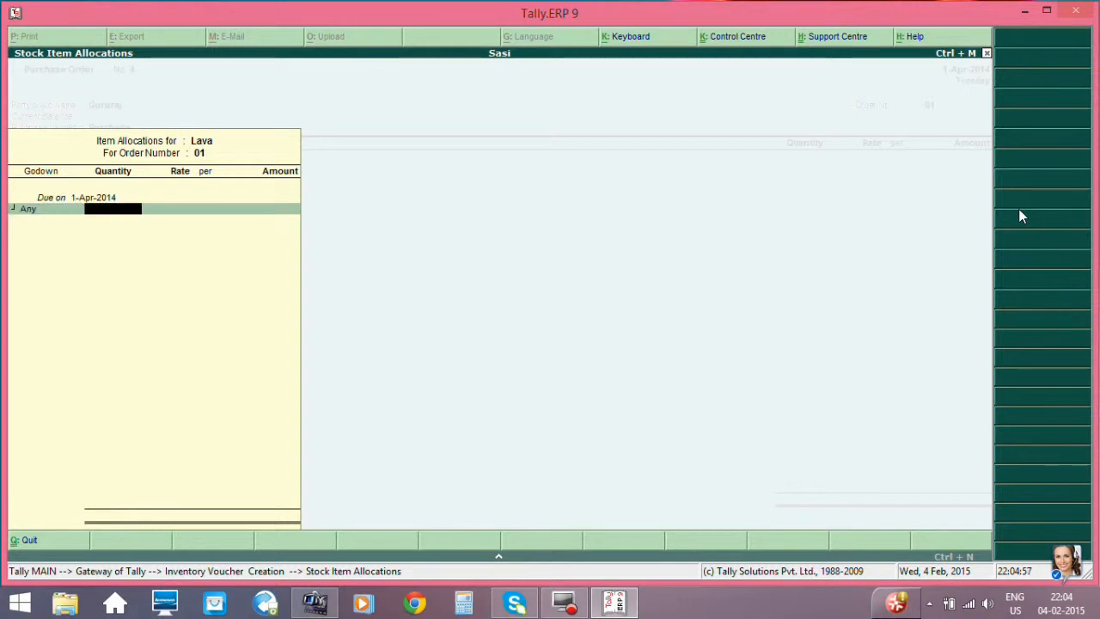
type("20")
key("Return")
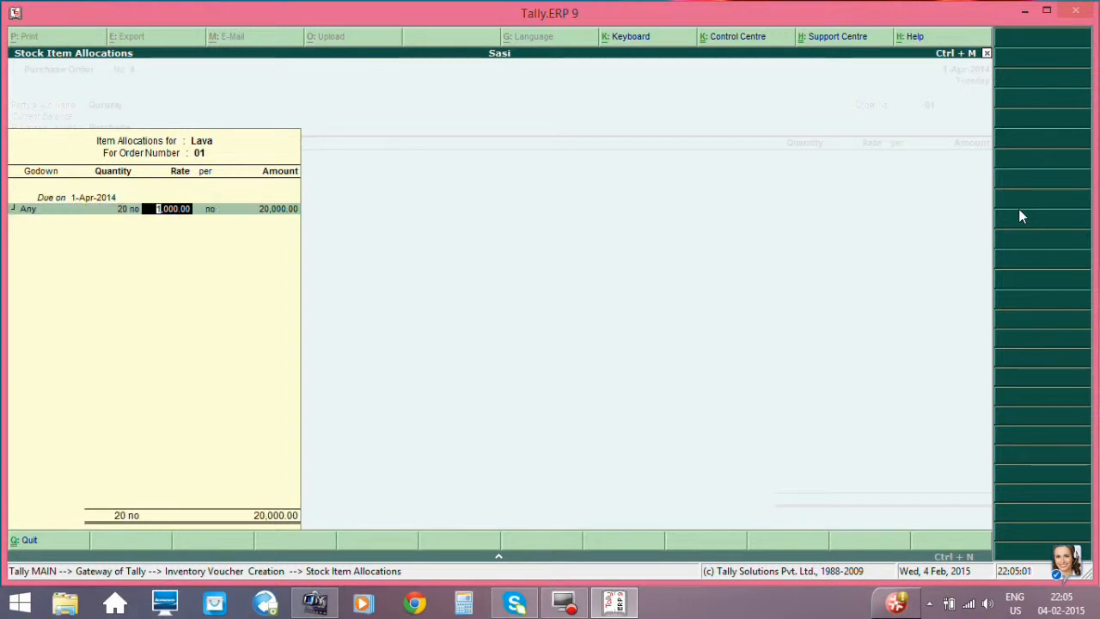
key("Return")
key("Return")
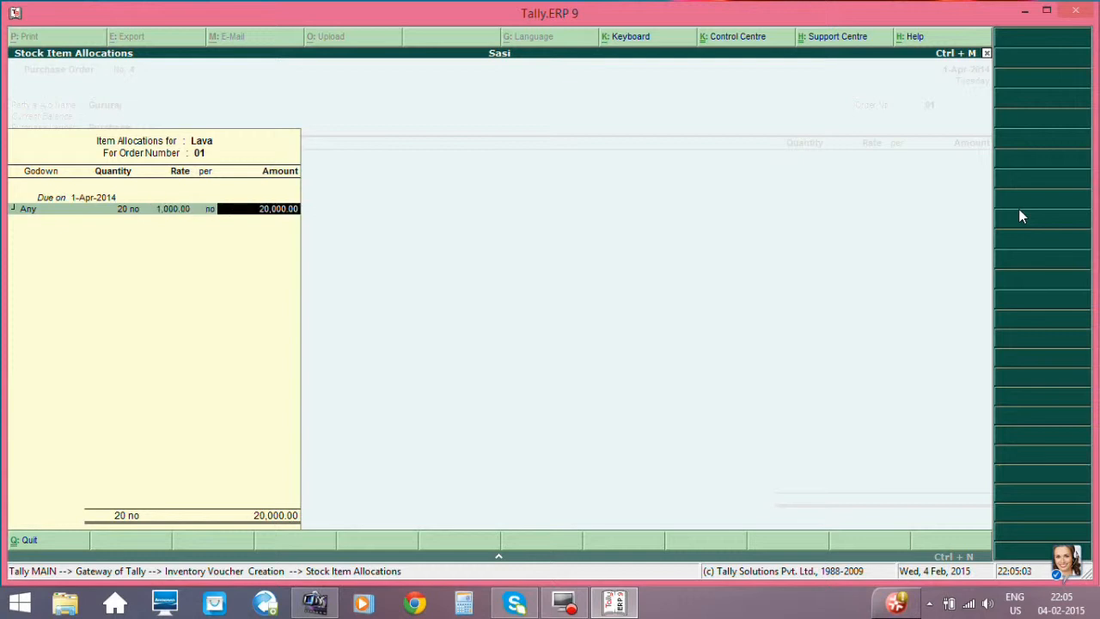
key("Return")
key("Return")
- End the item list, leave the narration empty and save the purchase order
key("Return")
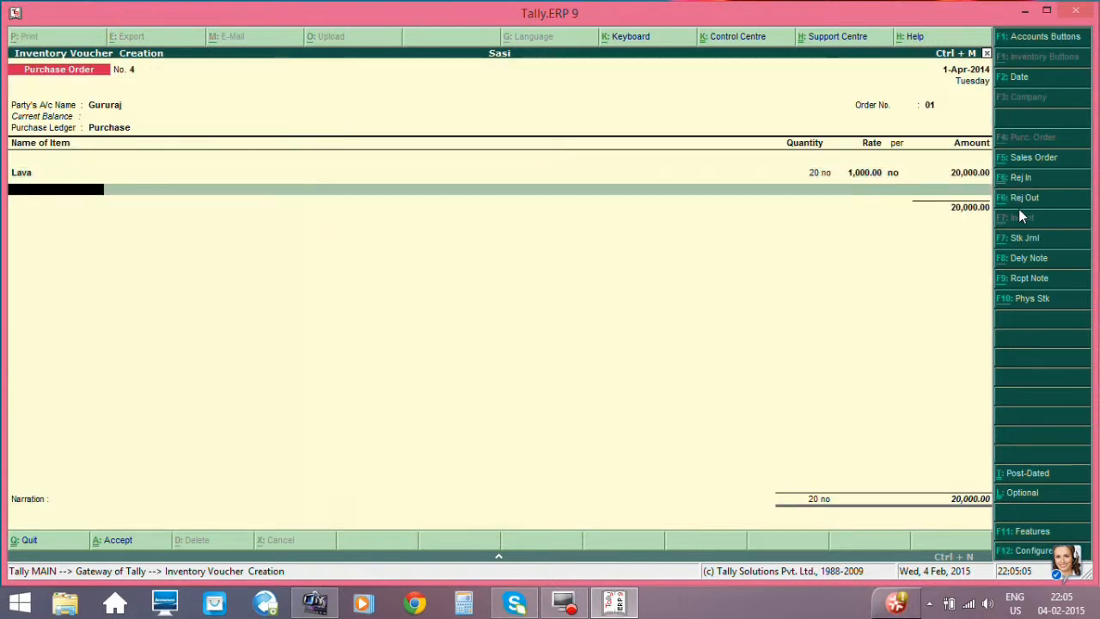
key("Return")
key("Return")
key("Return")
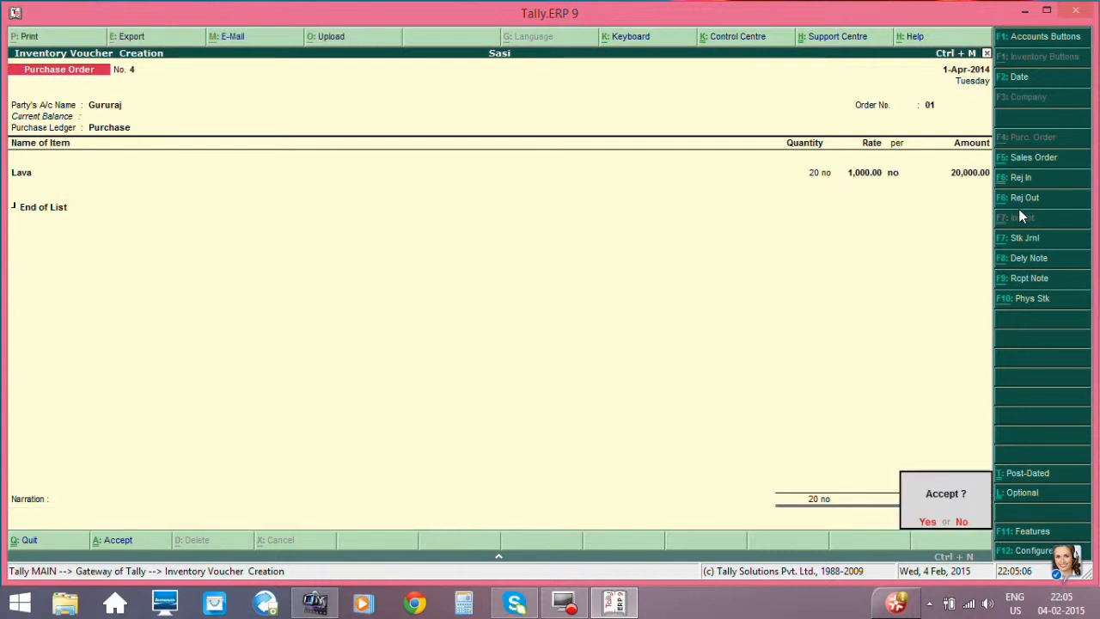
key("Return")
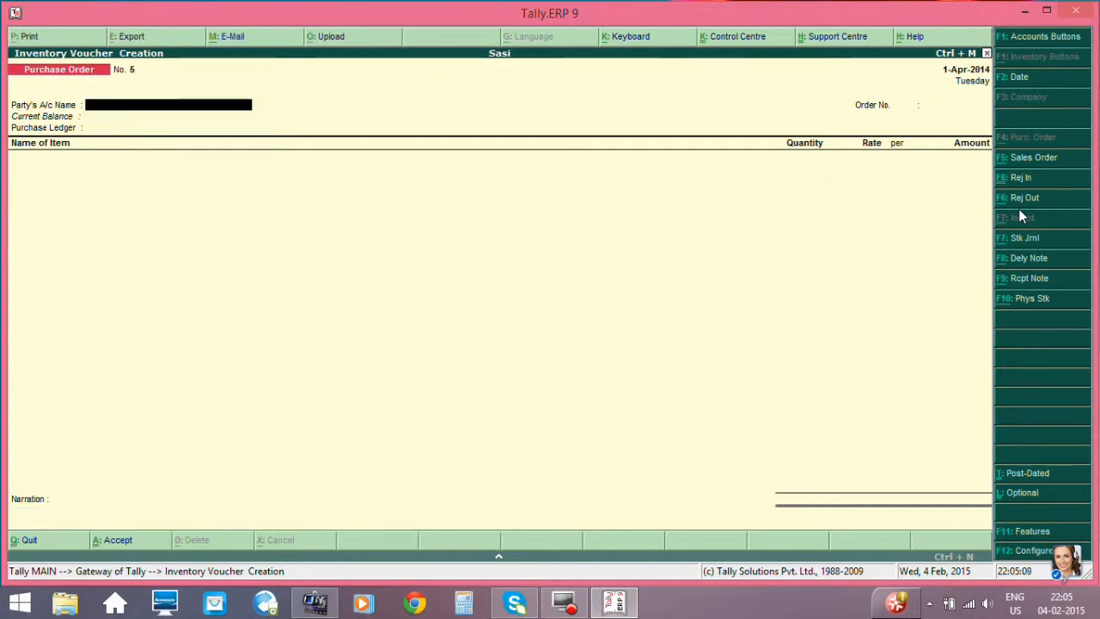
- Leave the purchase order screen and start a new accounting voucher of type Purchase
key("Escape")
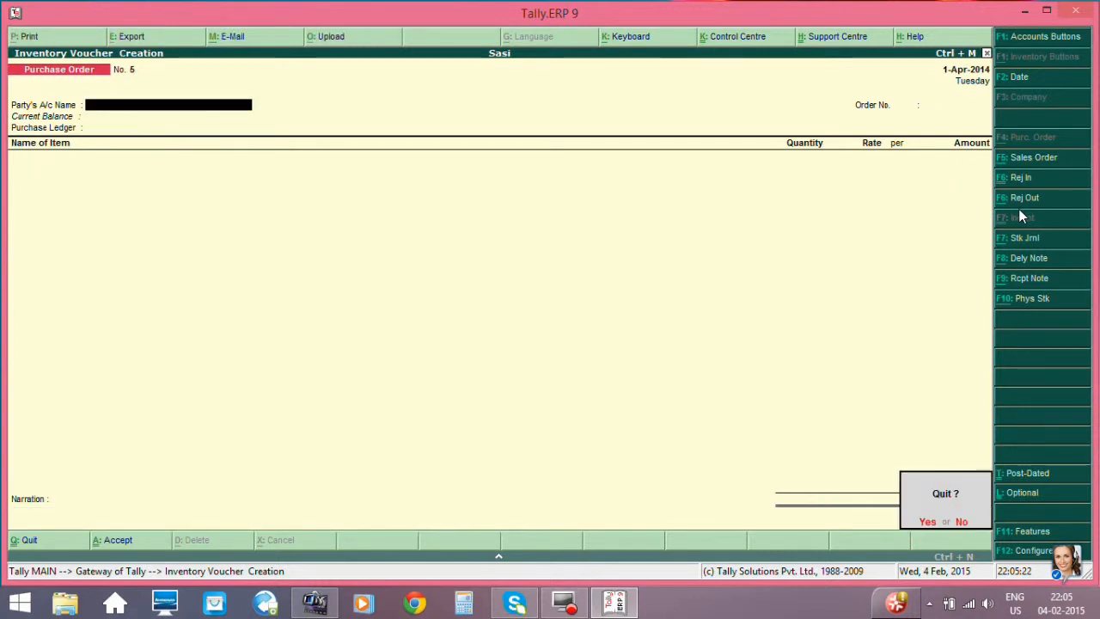
key("Return")
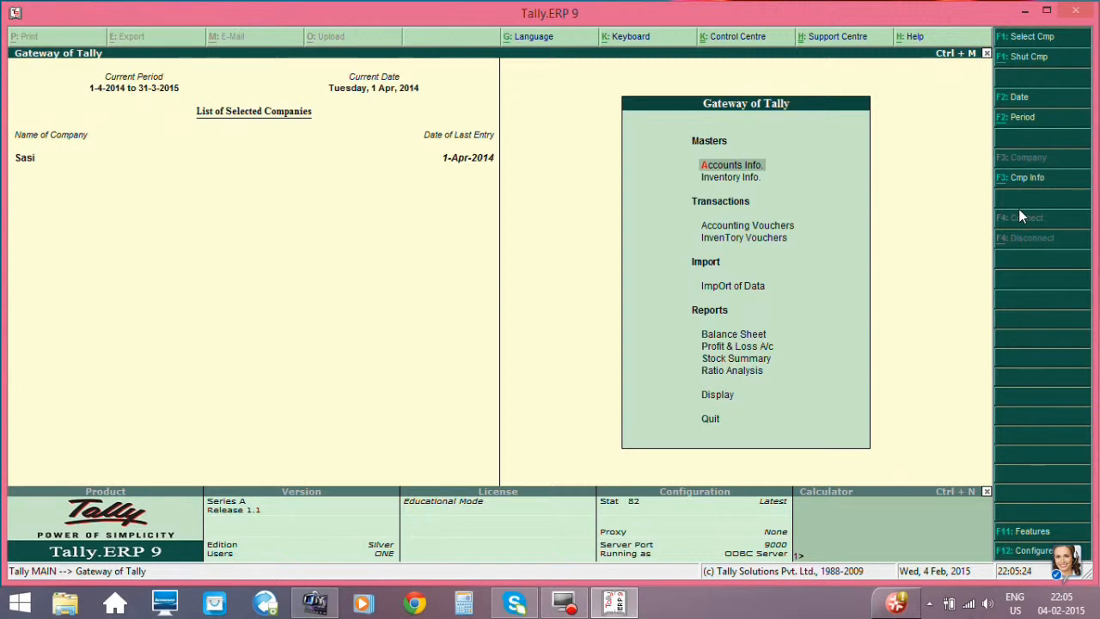
key("Down")
key("Down")
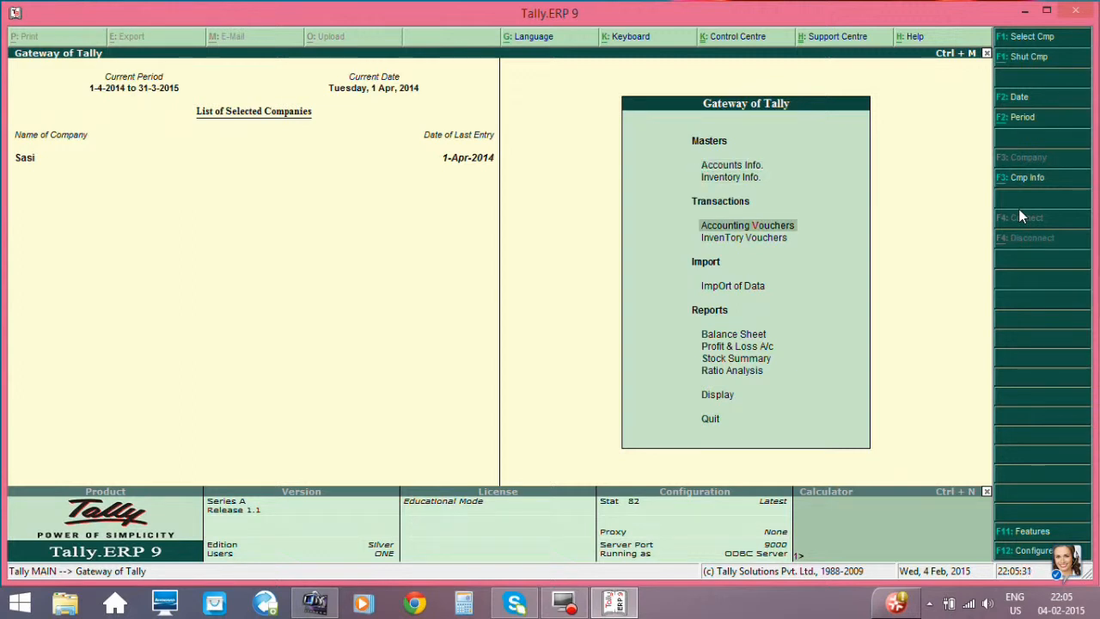
key("Return")
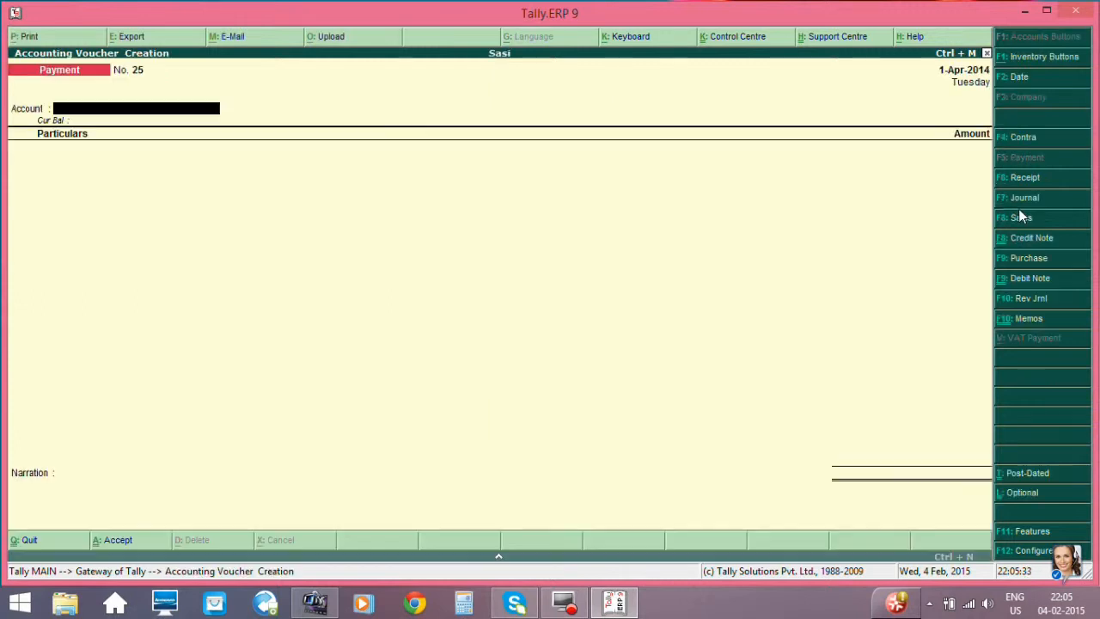
left_click(1034, 257)
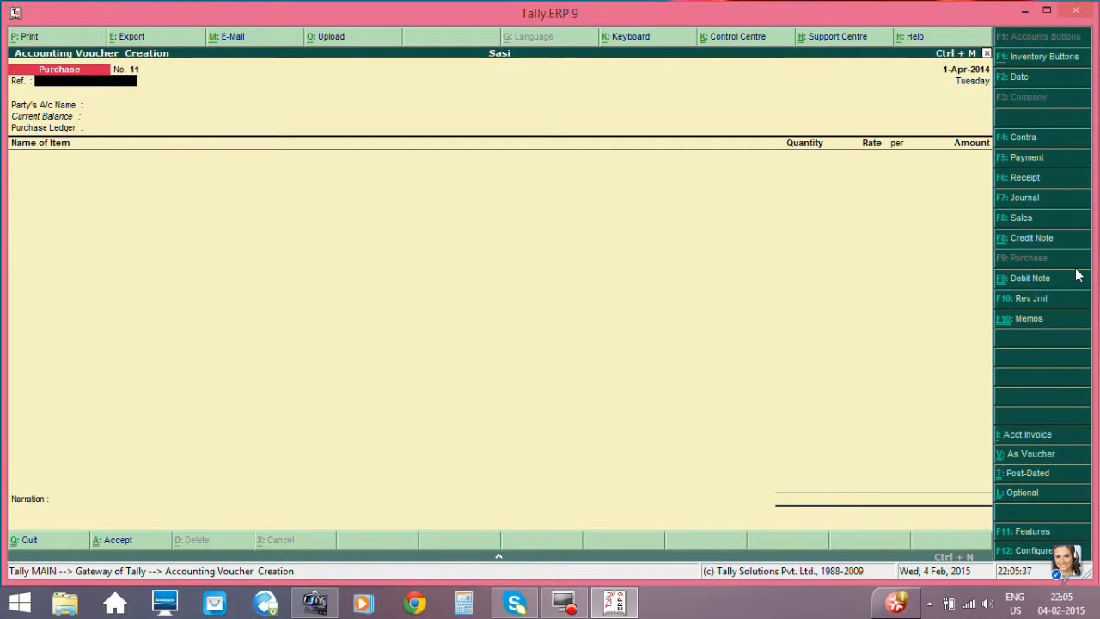
- Leave the reference empty, choose the new supplier's ledger as the party account and end the receipt note list
key("Return")
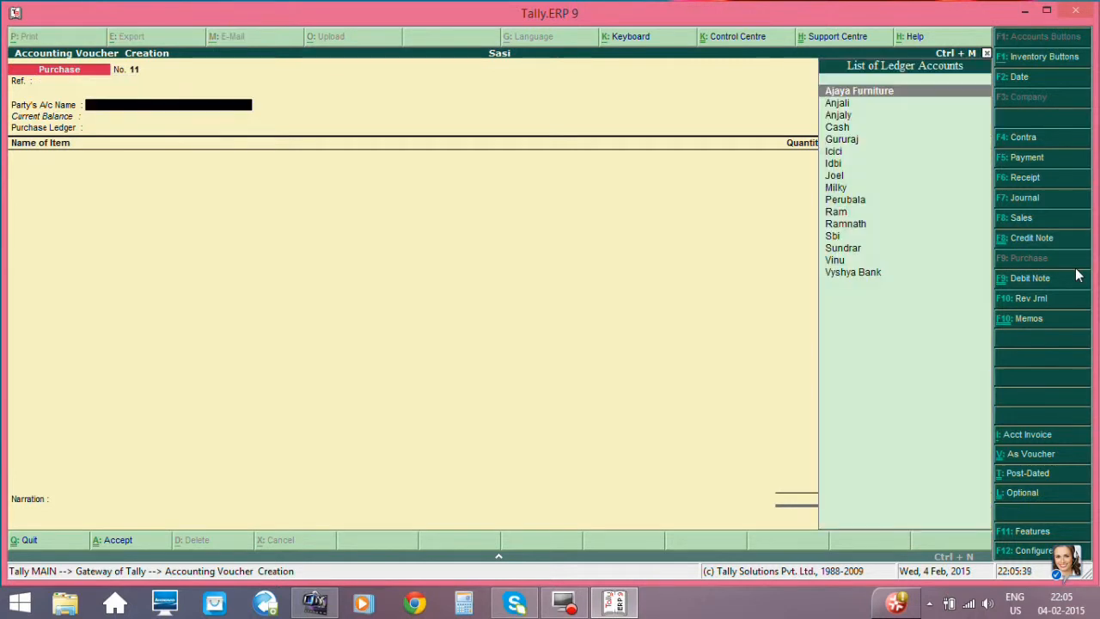
key("Down")
key("Down")
key("Down")
key("Down")
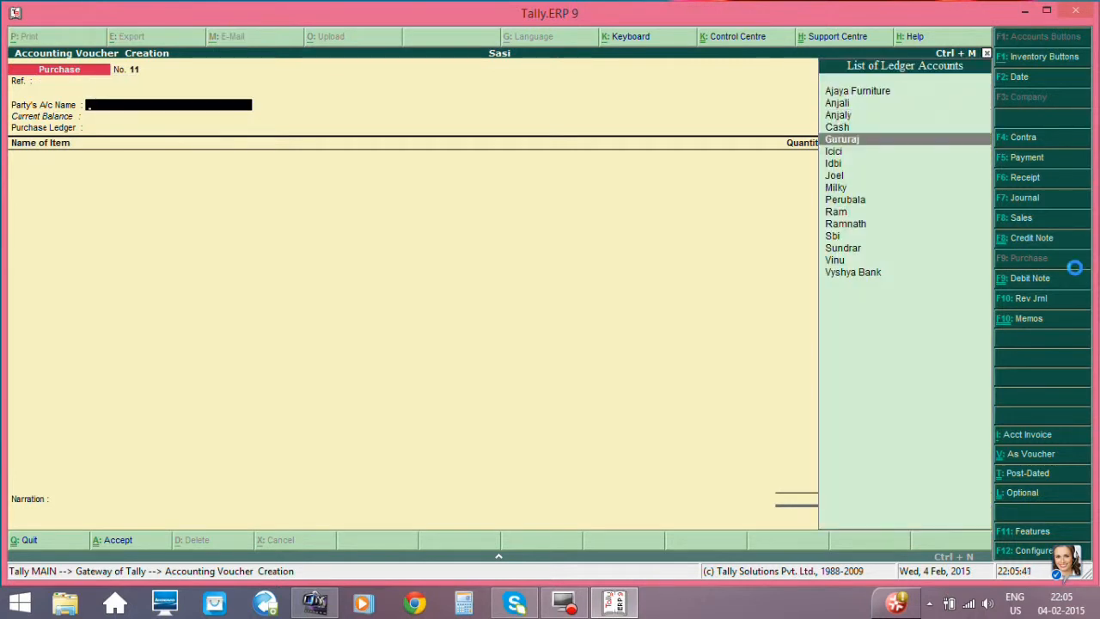
key("Return")
key("Return")
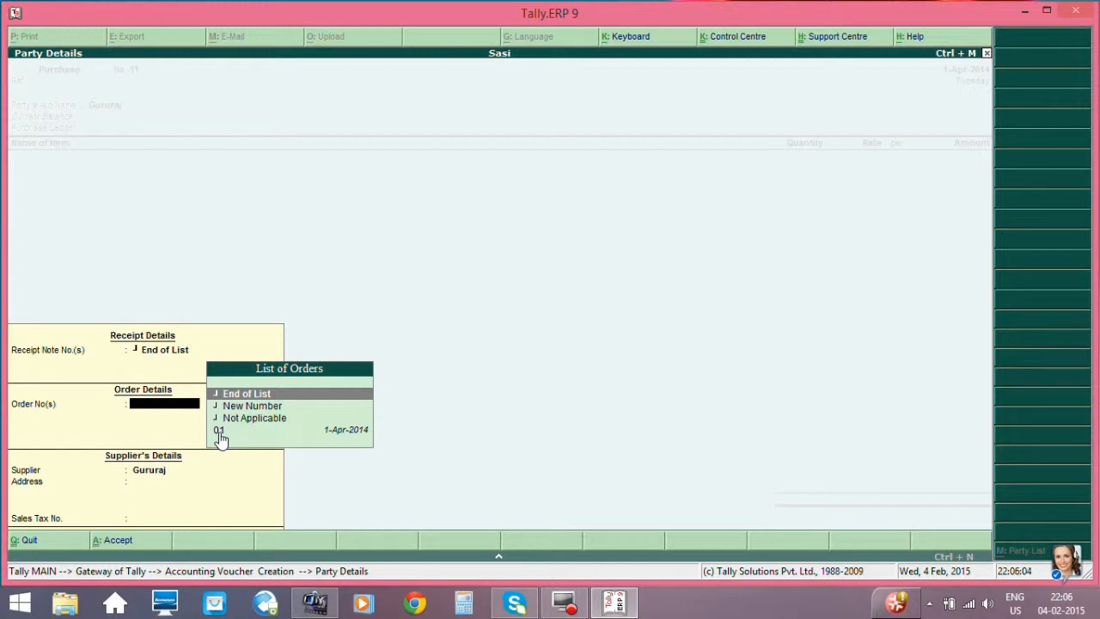
- Link the supplier's pending order dated 1-Apr-2014 to the purchase voucher, end the order list and accept the party details
key("Down")
key("Down")
key("Down")
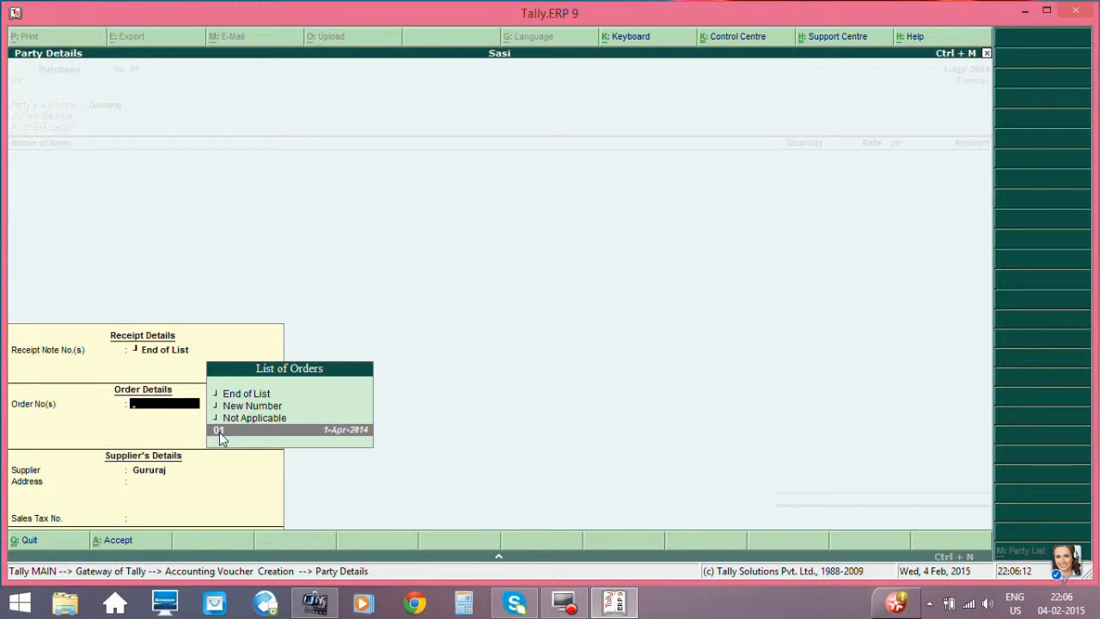
left_click(219, 432)
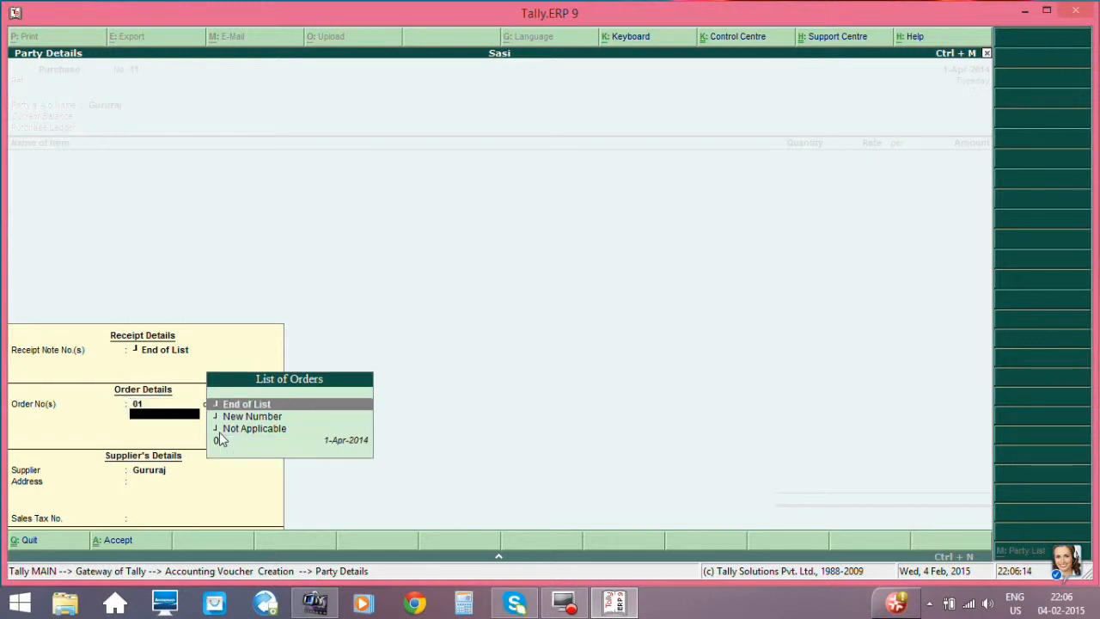
key("Return")
key("Return")
key("Return")
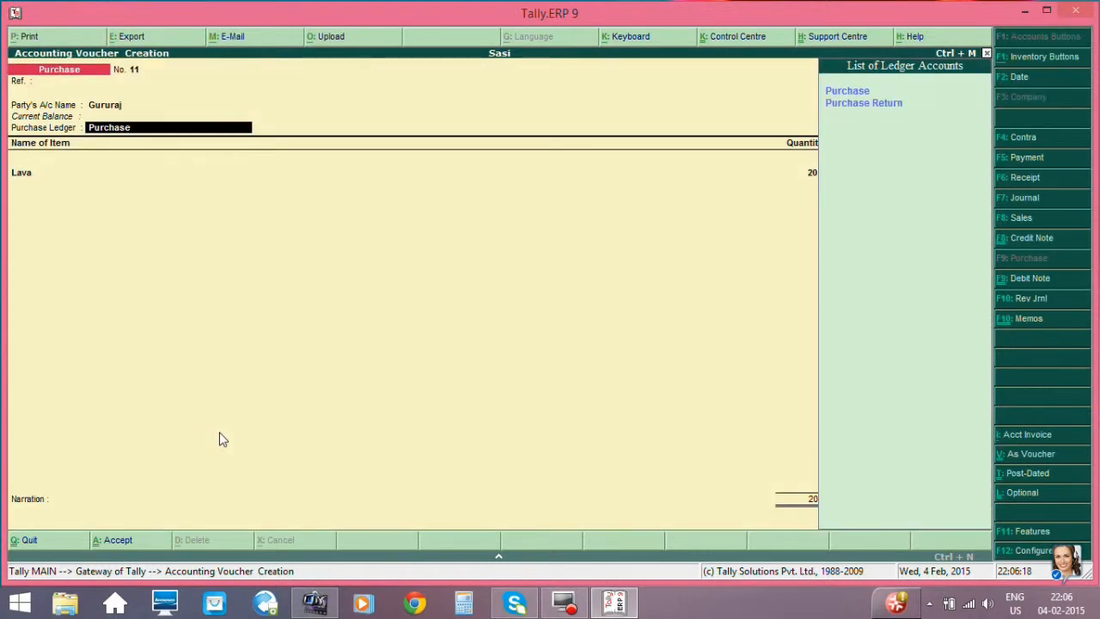
- Accept Purchase as the purchase ledger and the Lava item at 20 no and rate 1,000.00, with tracking number Not Applicable
key("Return")
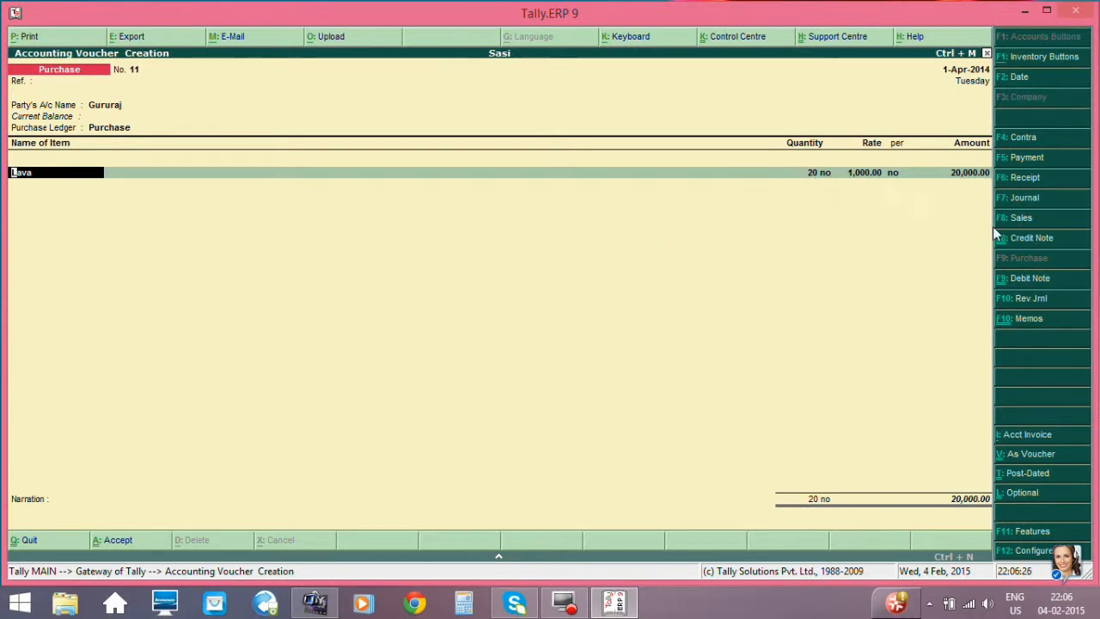
key("Return")
key("Return")
key("Return")
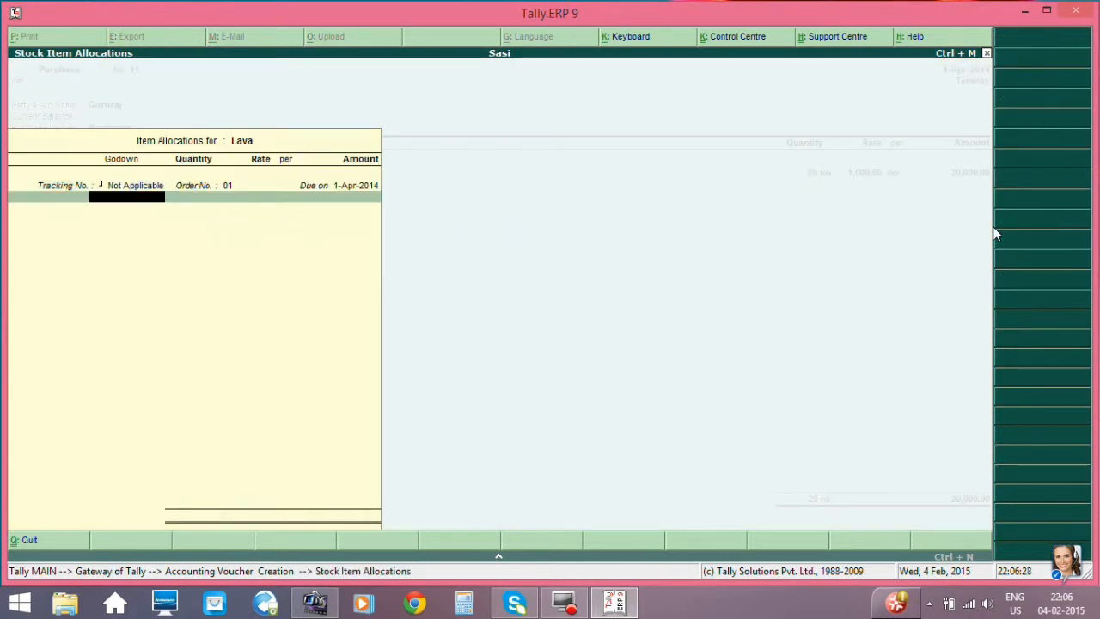
key("Return")
key("Return")
key("Return")
key("Return")
key("Return")
key("Return")
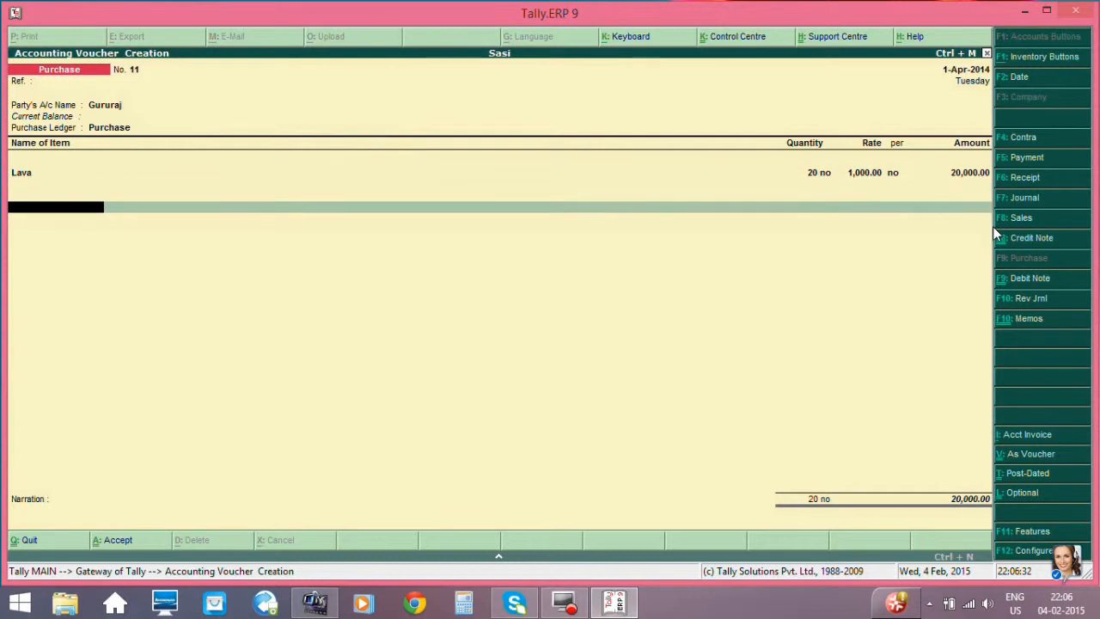
- End the item list, leave the narration empty and save the purchase voucher
key("Return")
key("Return")
- Leave the purchase voucher screen and start a new purchase order among the inventory vouchers
key("Return")
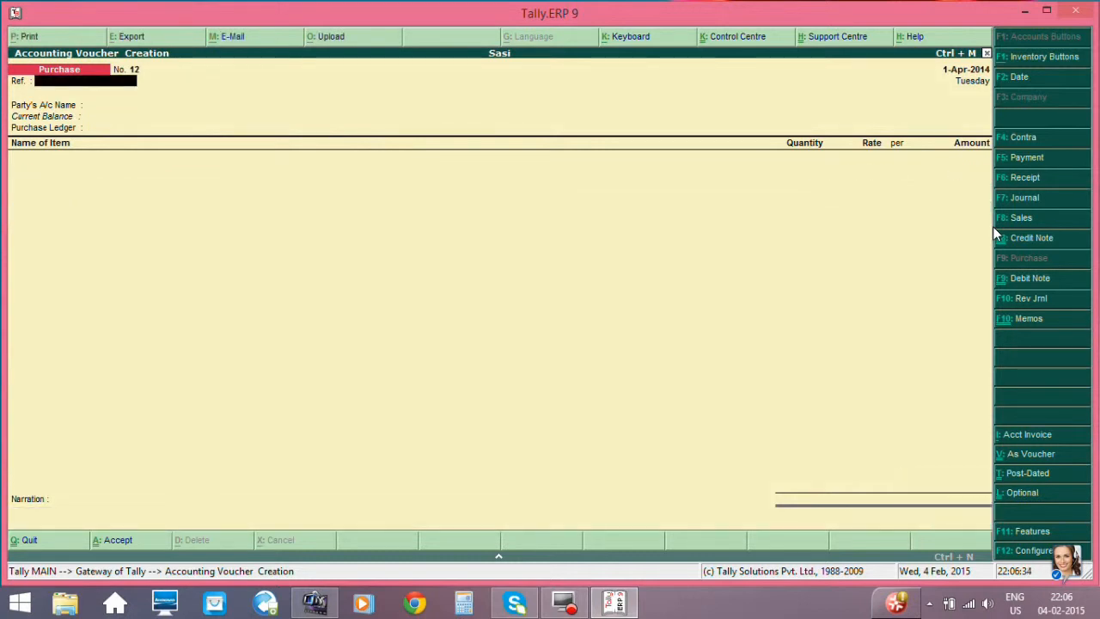
key("Escape")
key("Return")
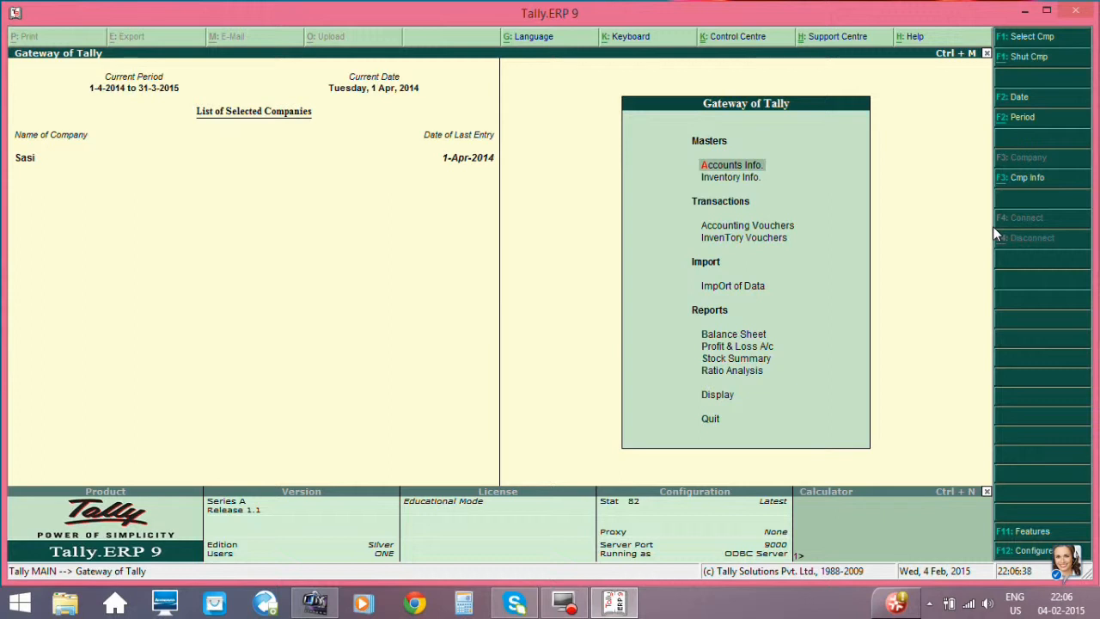
key("Down")
key("Down")
key("Down")
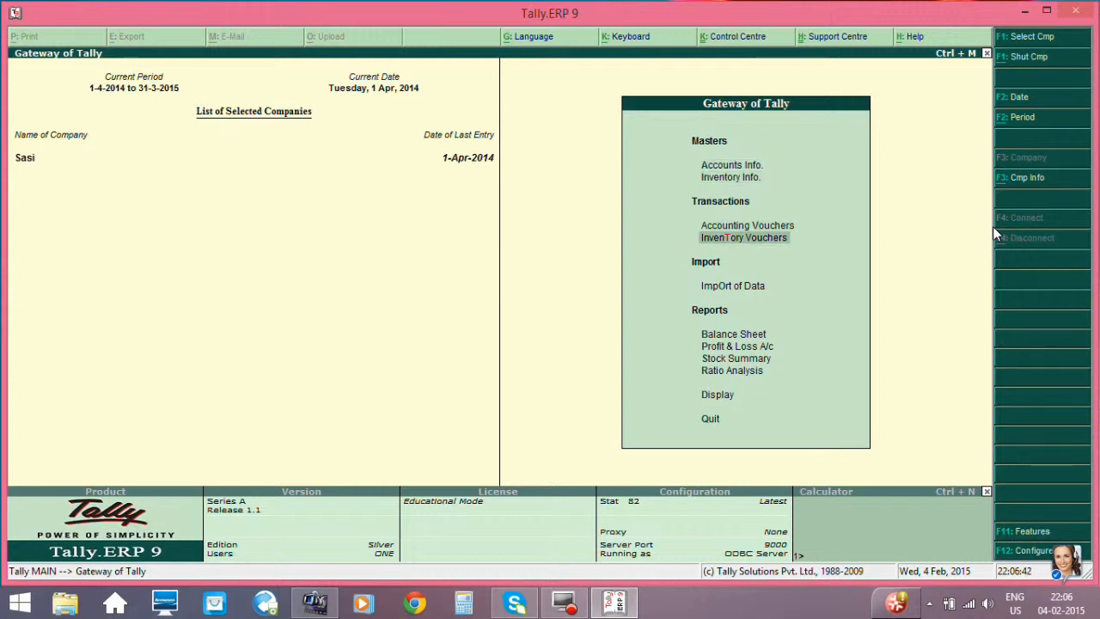
key("Up")
key("Down")
key("Return")
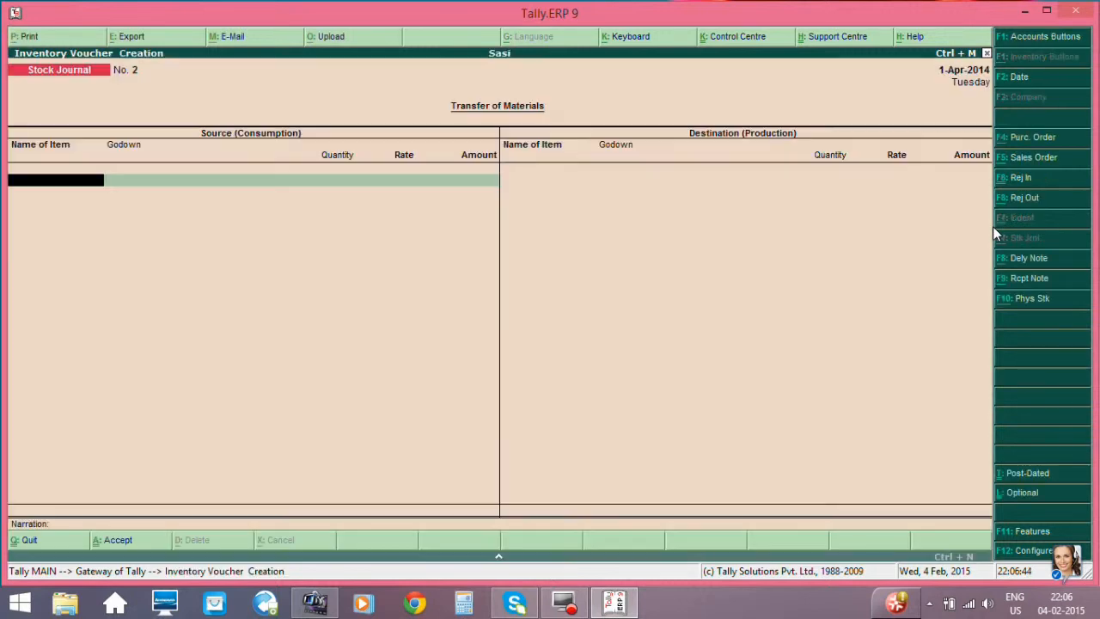
left_click(1040, 140)
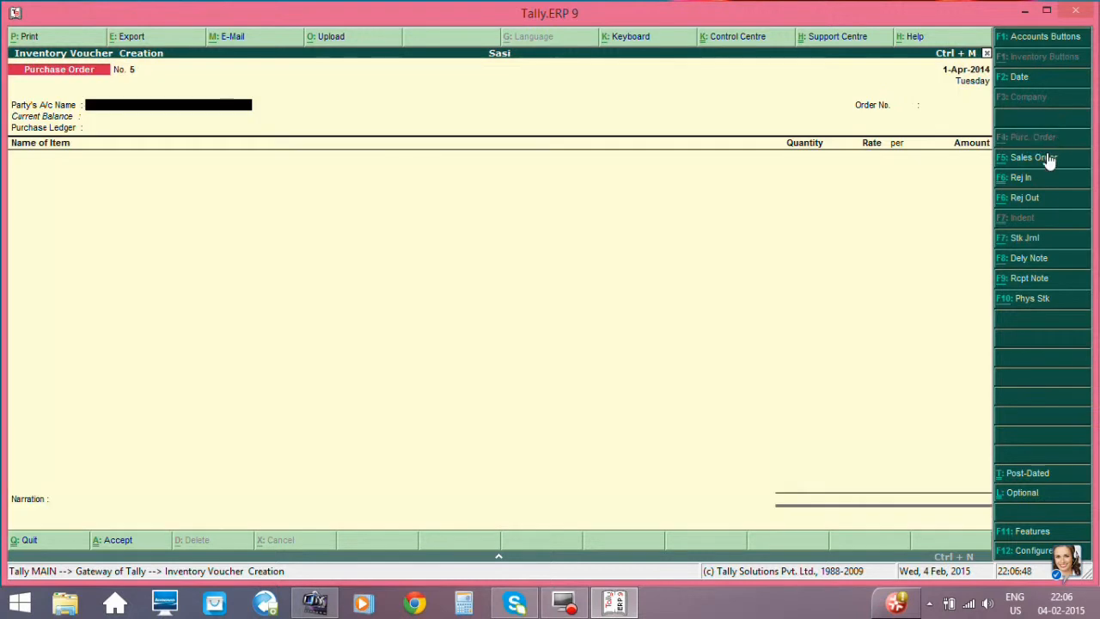
- Choose the same supplier's ledger as the new order's party account and accept the party details with the order and receipt fields empty
key("Return")
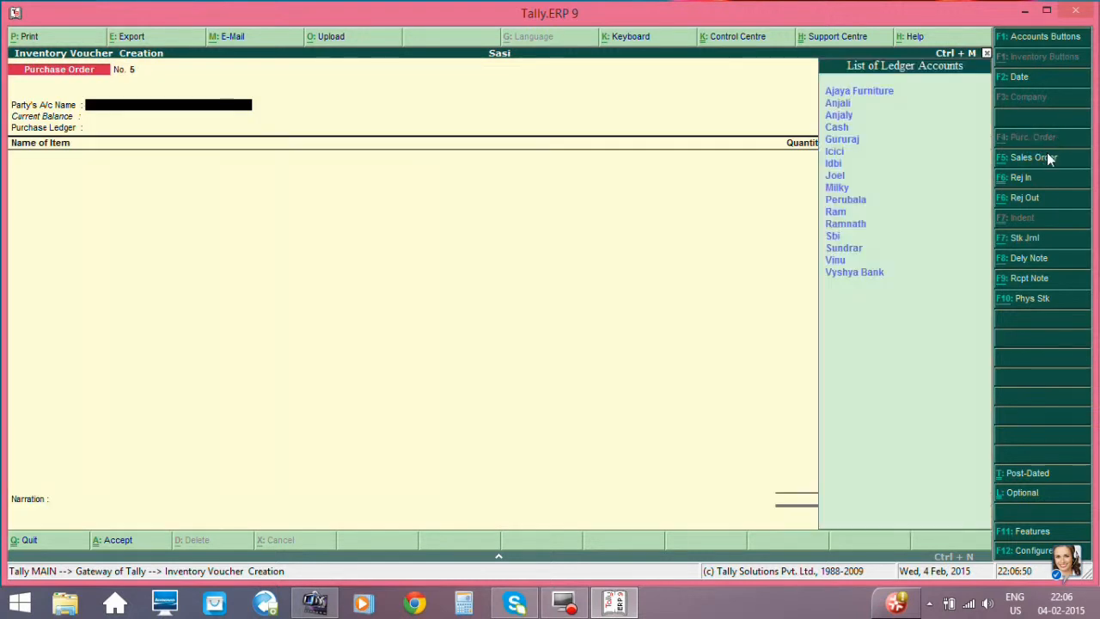
key("Down")
key("Down")
key("Down")
key("Down")
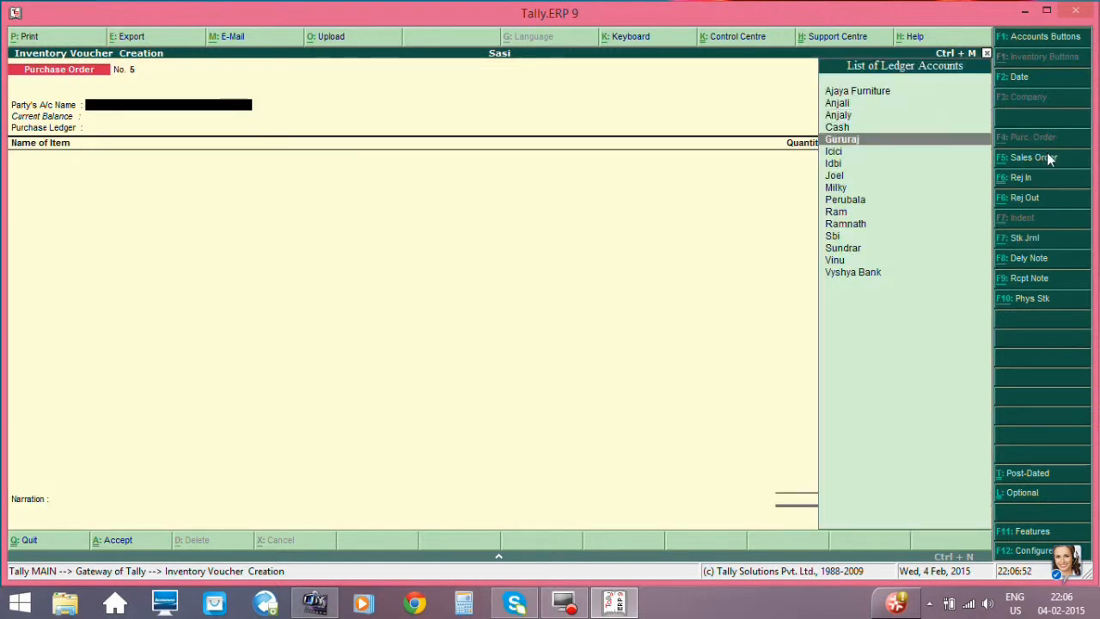
key("Return")
key("Return")
key("Return")
key("Return")
key("Return")
key("Return")
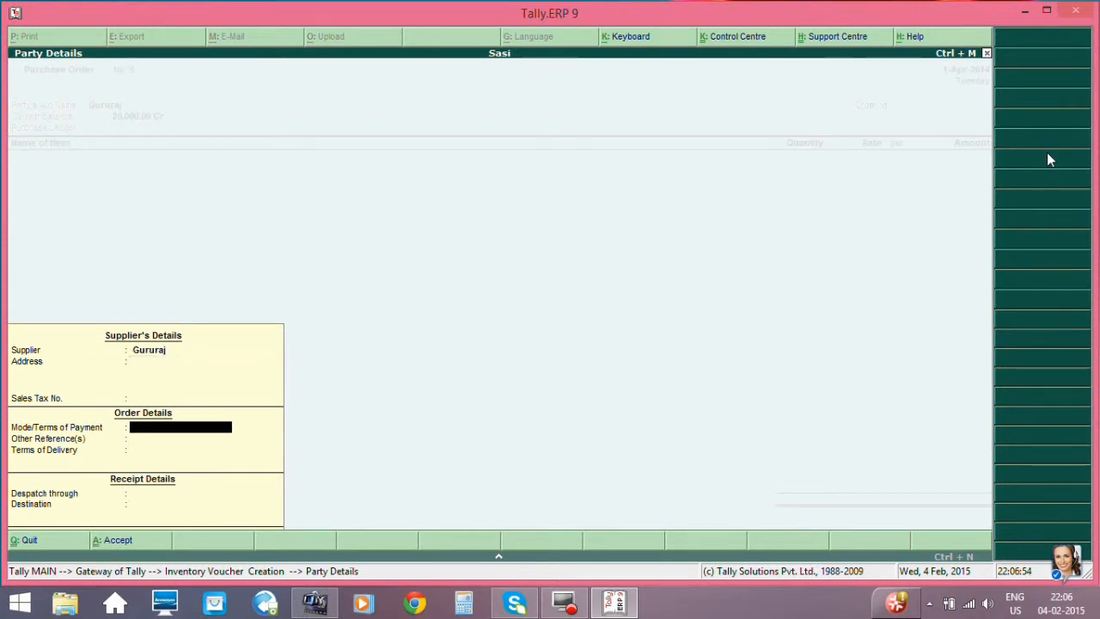
key("Return")
key("Return")
key("Return")
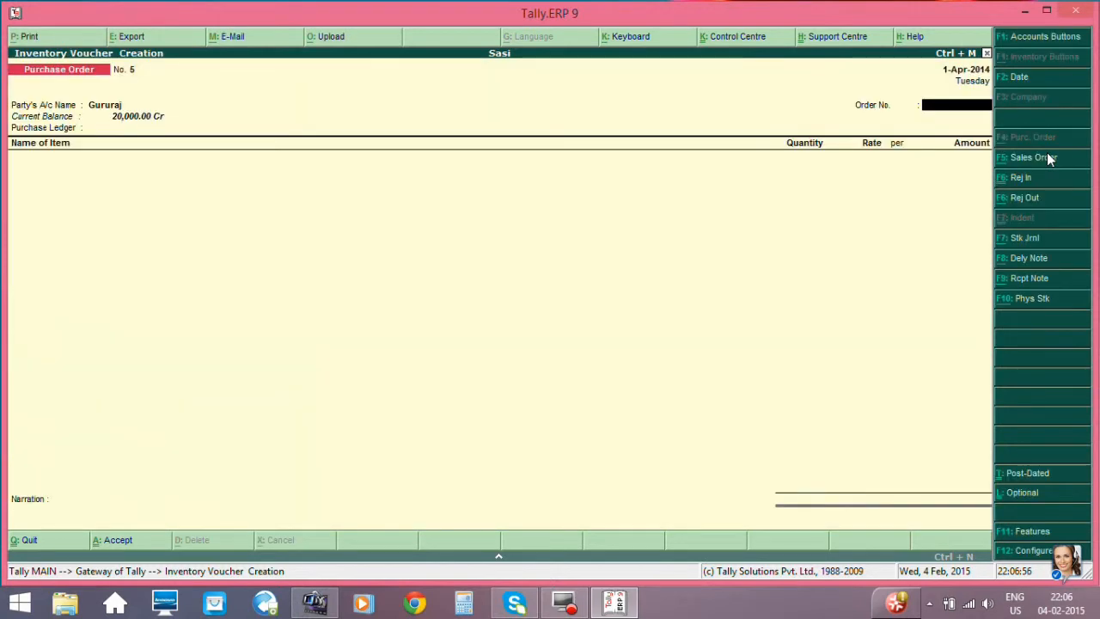
- Enter the new purchase order's order number and choose Purchase as its purchase ledger
type("04")
key("Return")
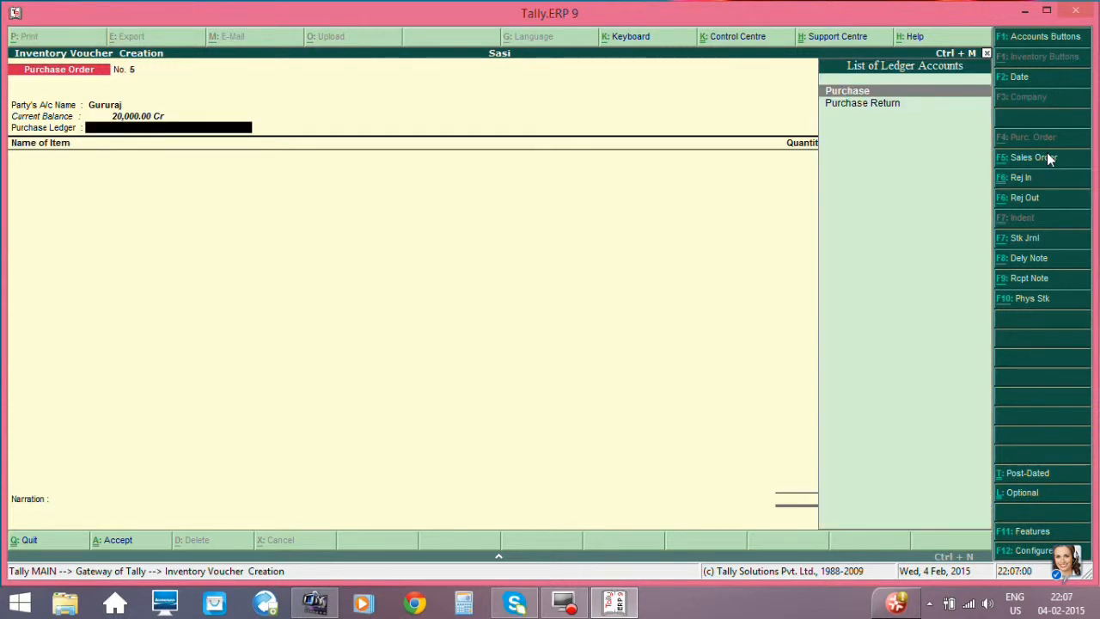
key("Return")
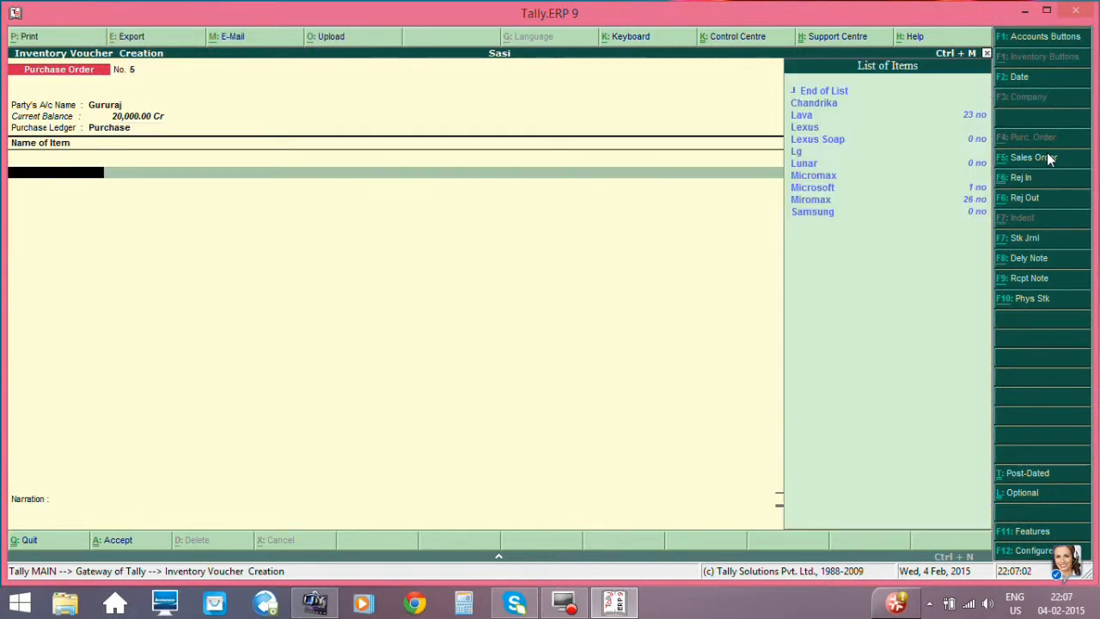
- Add the item Microsoft due on 1-Apr-2014 and allocate it to Godown Calicut
key("Down")
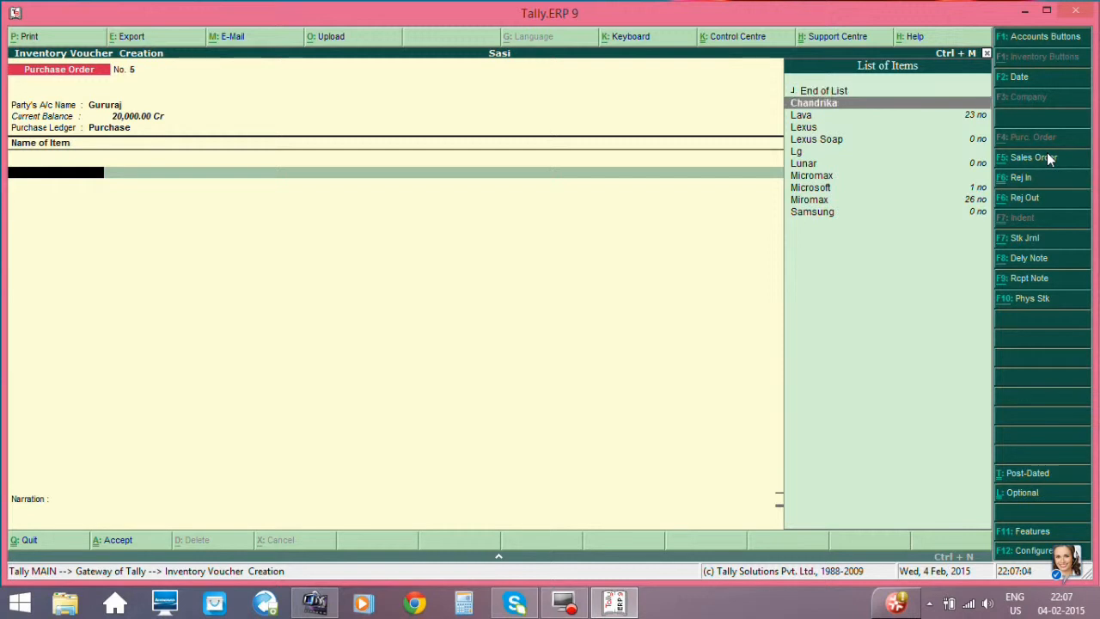
key("Down")
key("Down")
key("Down")
key("Down")
key("Down")
key("Down")
key("Down")
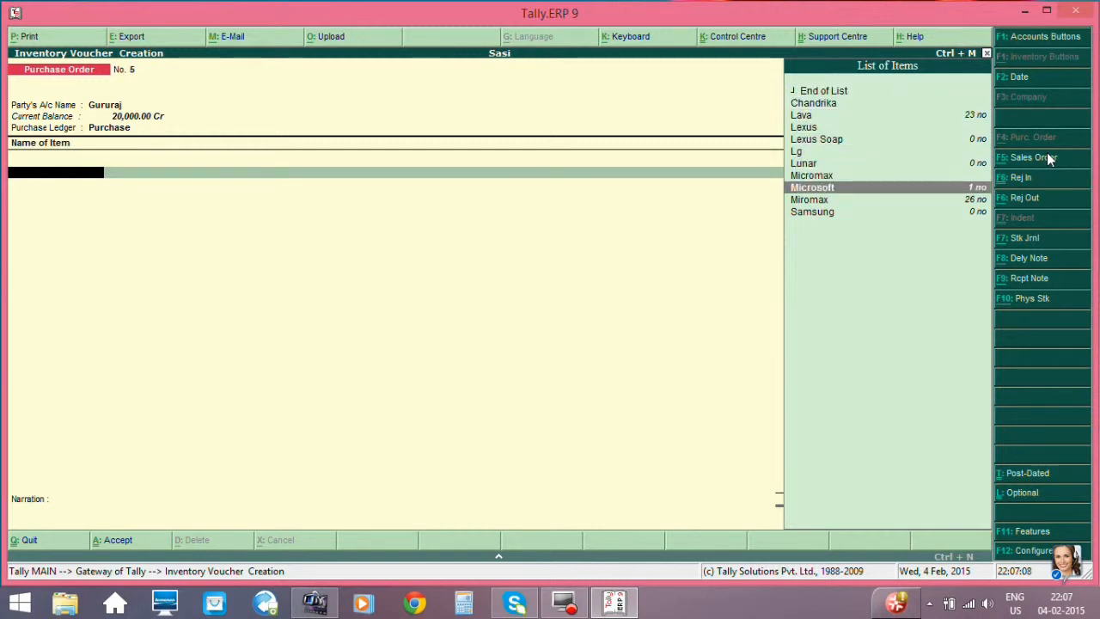
key("Return")
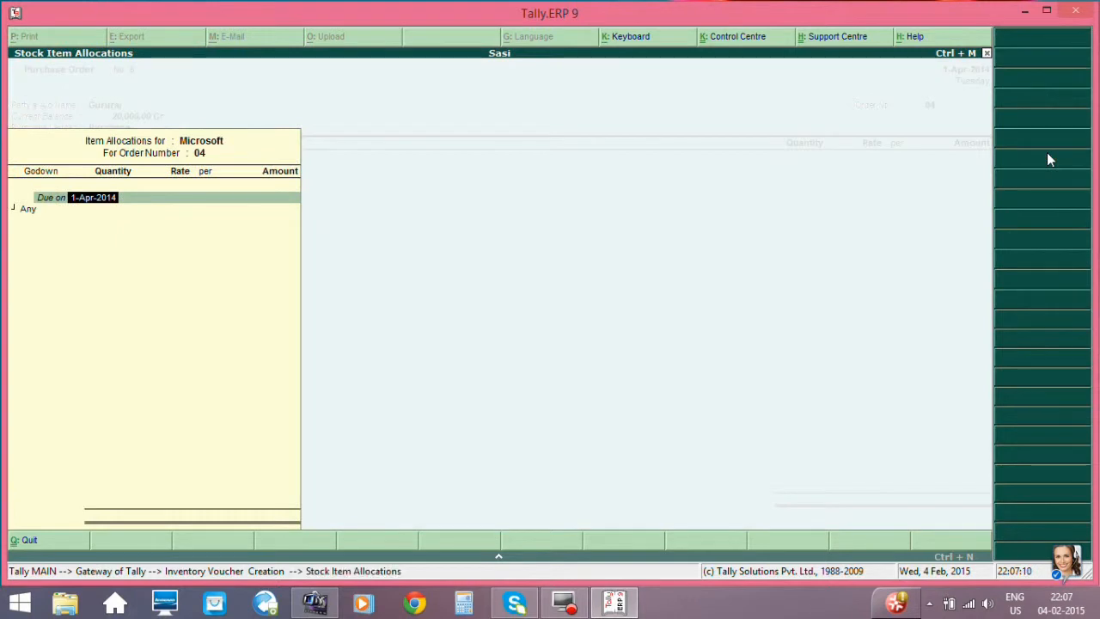
key("Return")
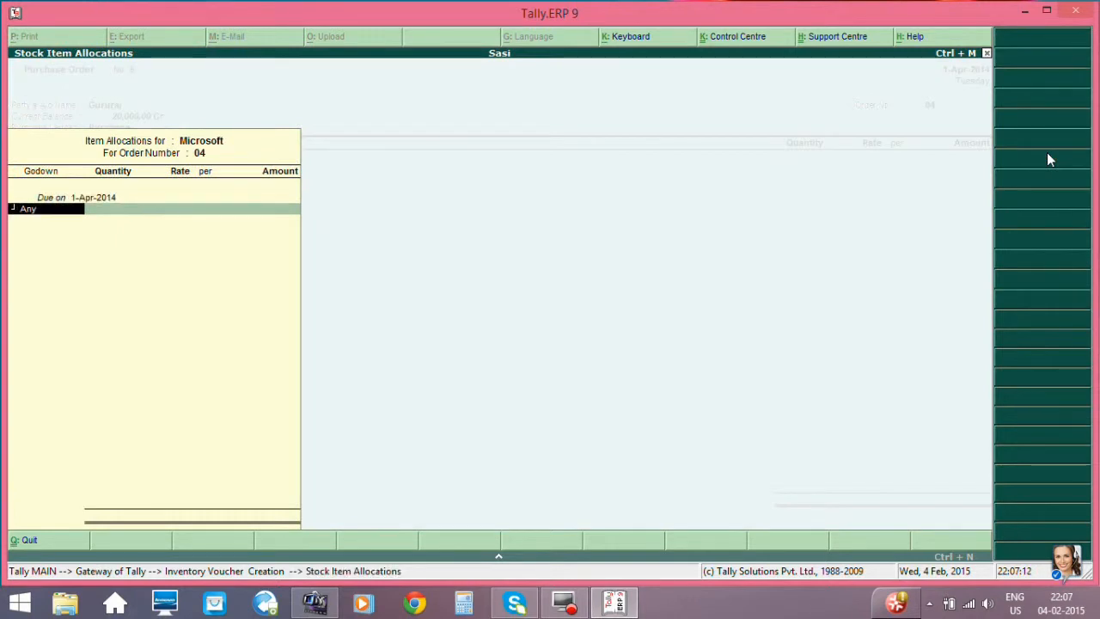
key("BackSpace")
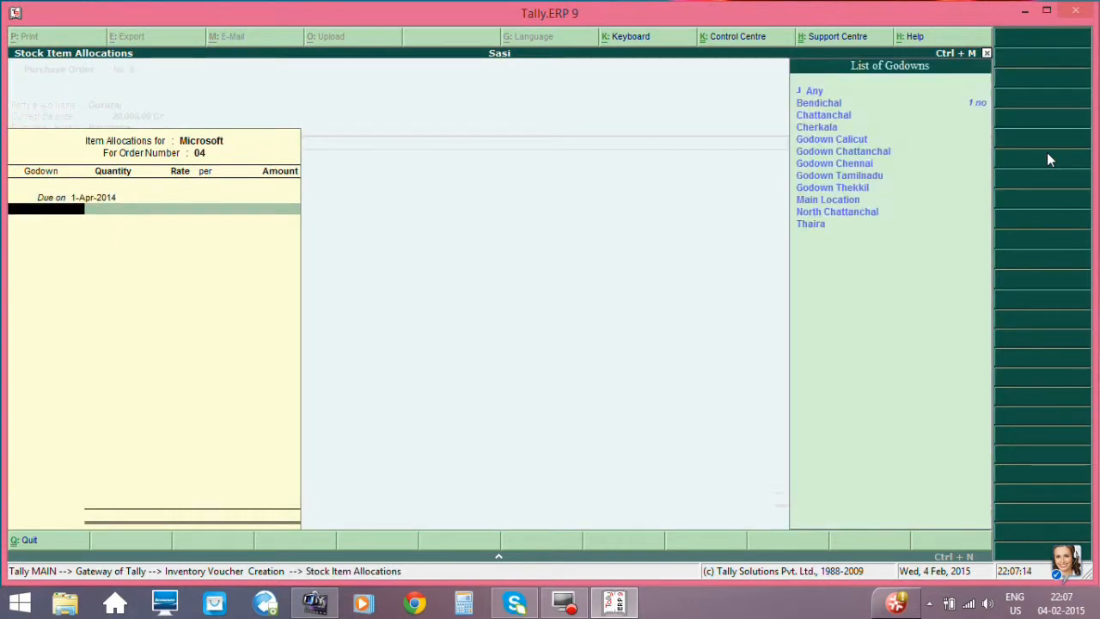
key("Down")
key("Down")
key("Down")
key("Down")
key("Down")
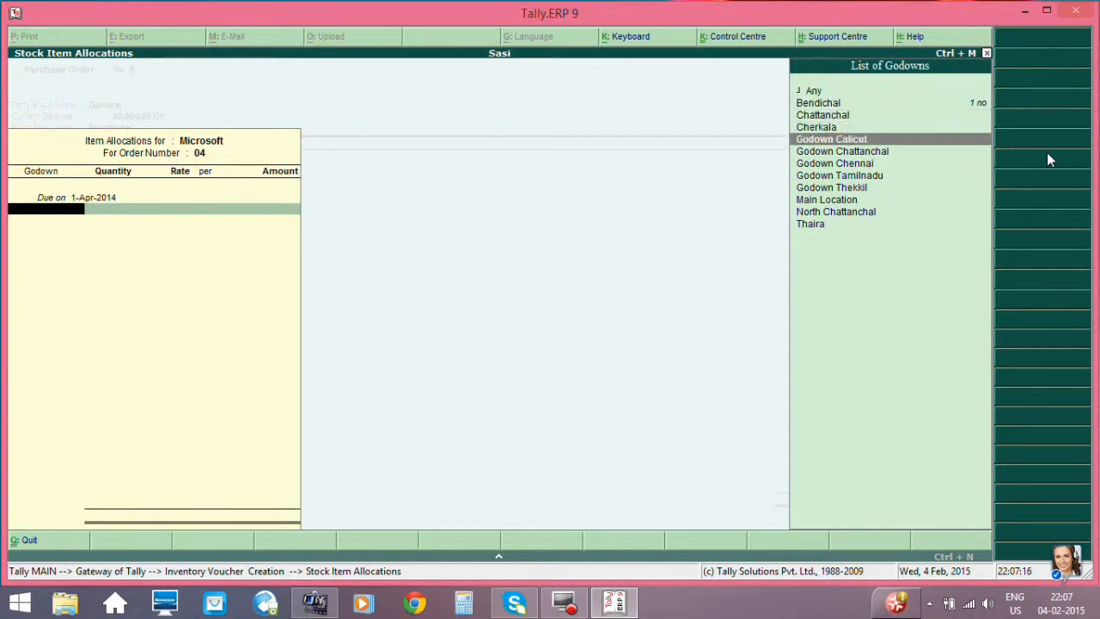
key("Return")
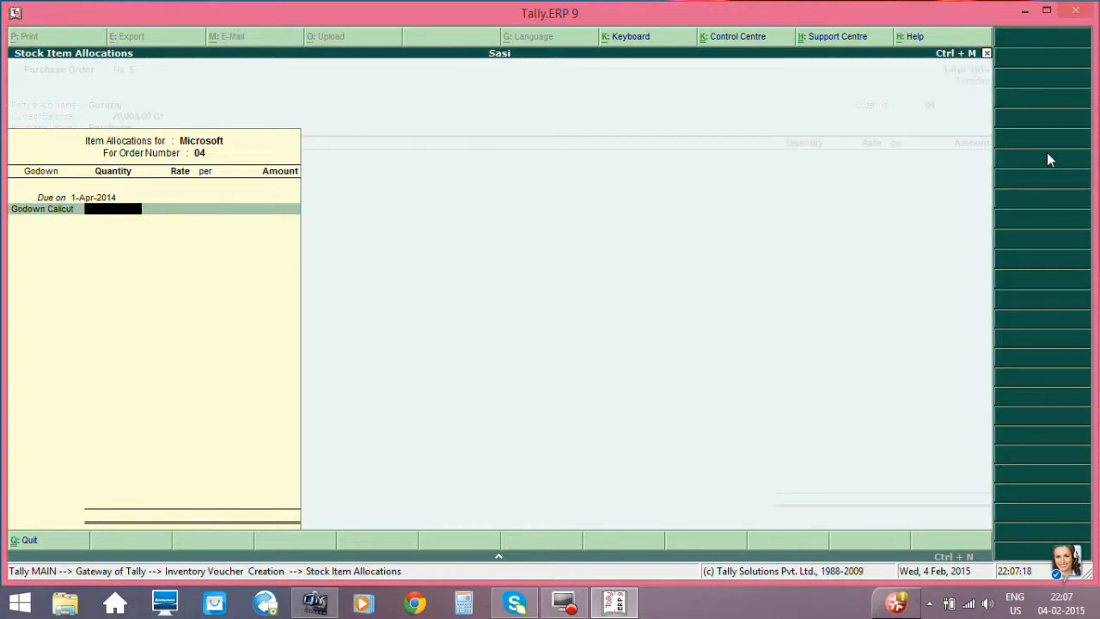
- Set the Microsoft item's quantity to 25 no, keep the rate of 345.00 per no and accept the item line
type("25")
key("Return")
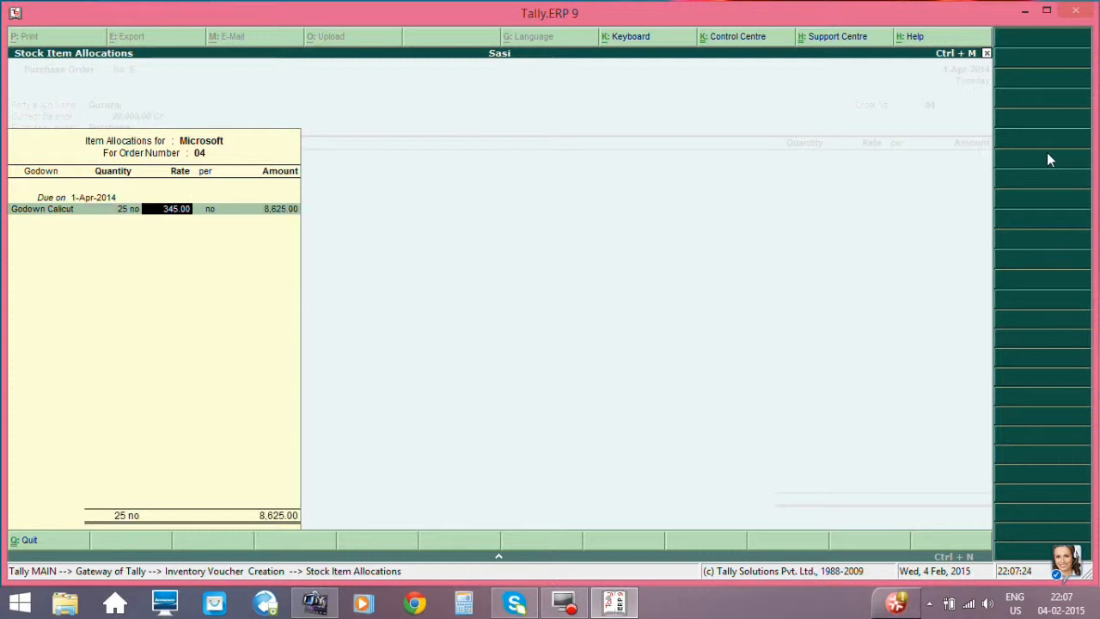
key("Return")
key("Return")
key("Return")
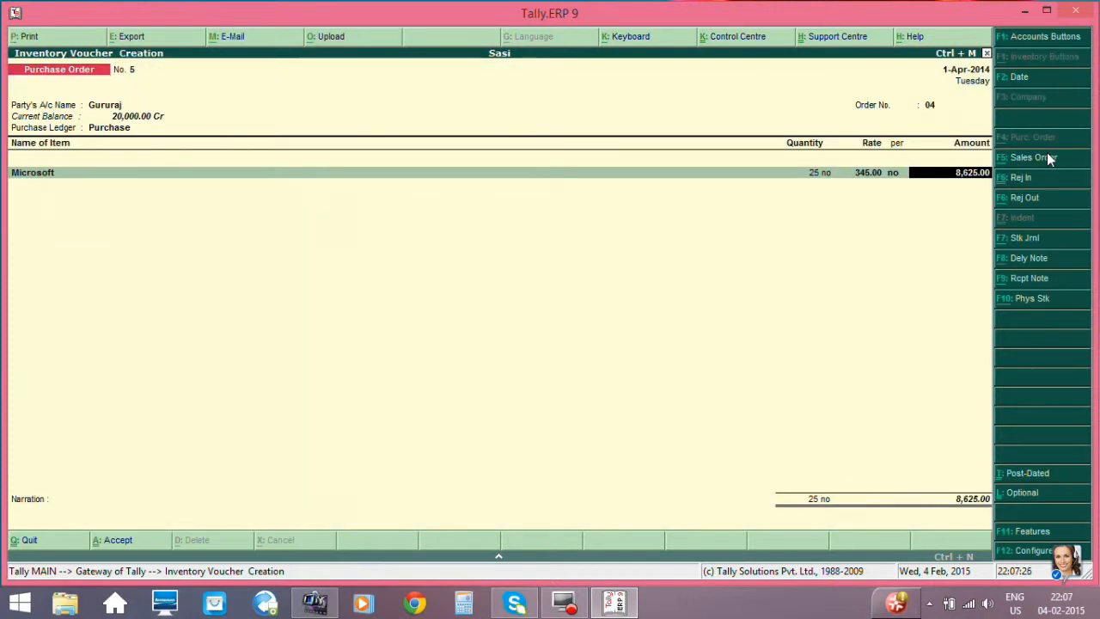
key("Return")
- End the item list, save the Microsoft purchase order without a narration and quit order entry
key("Return")
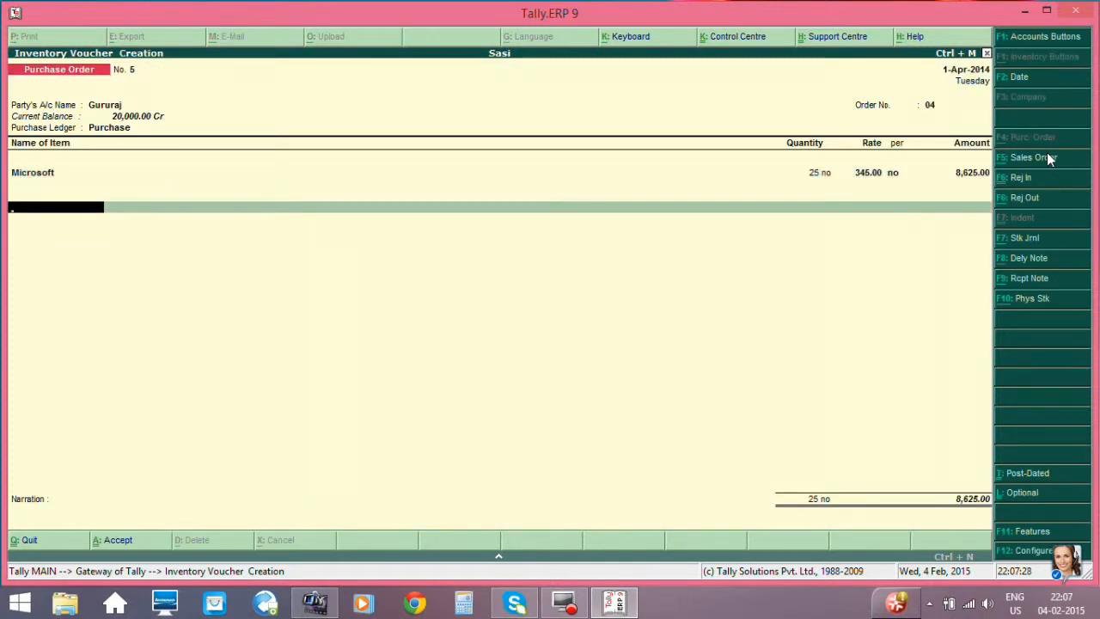
key("Return")
key("Return")
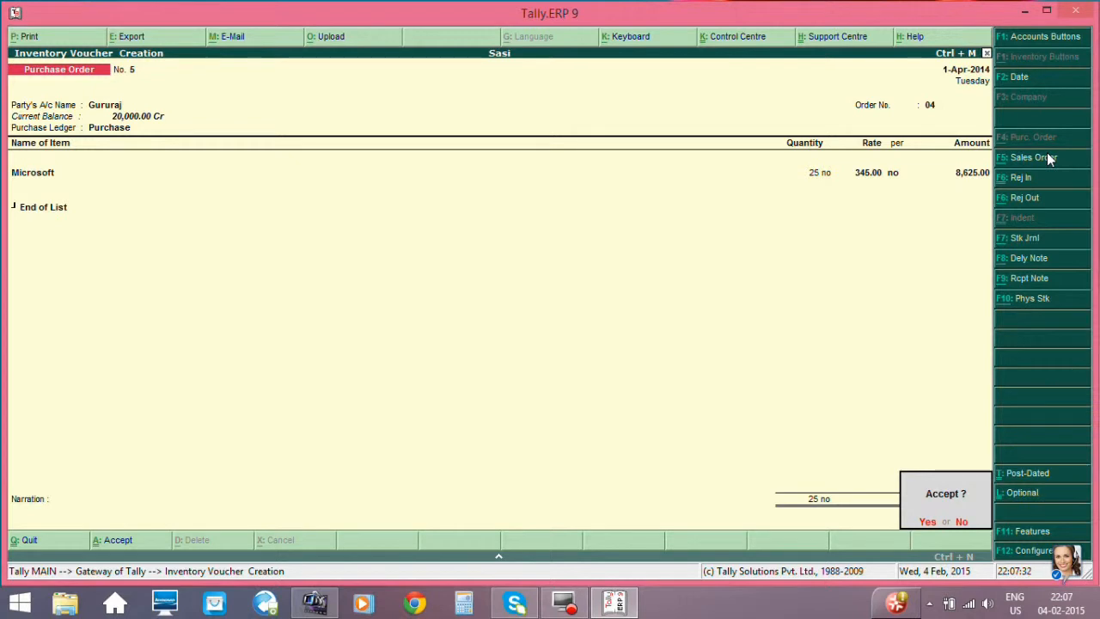
key("Return")
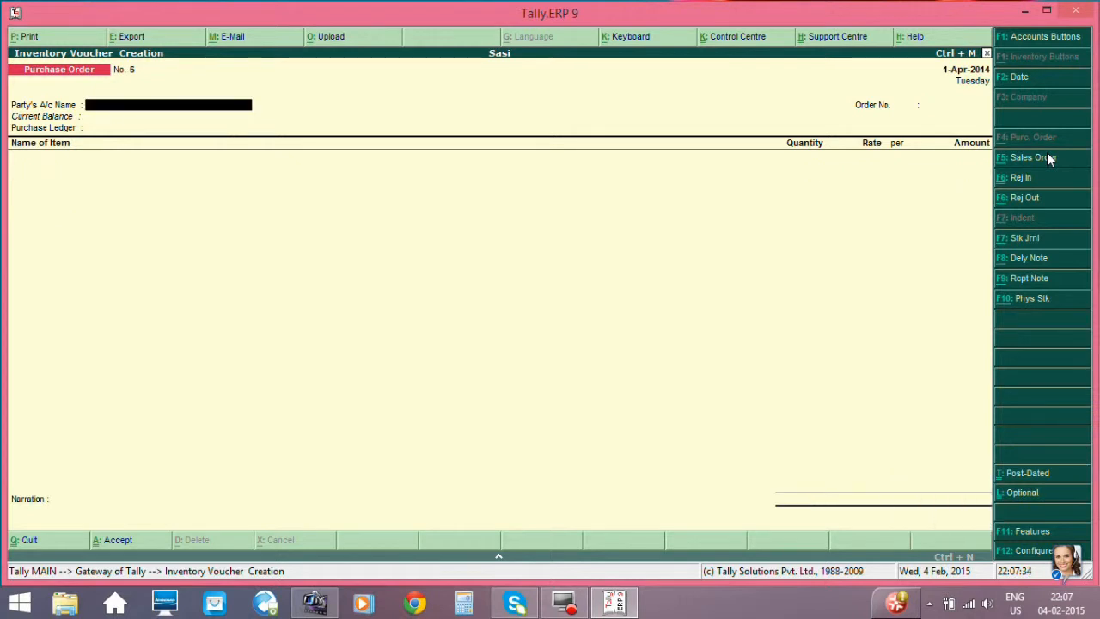
key("Escape")
key("Return")
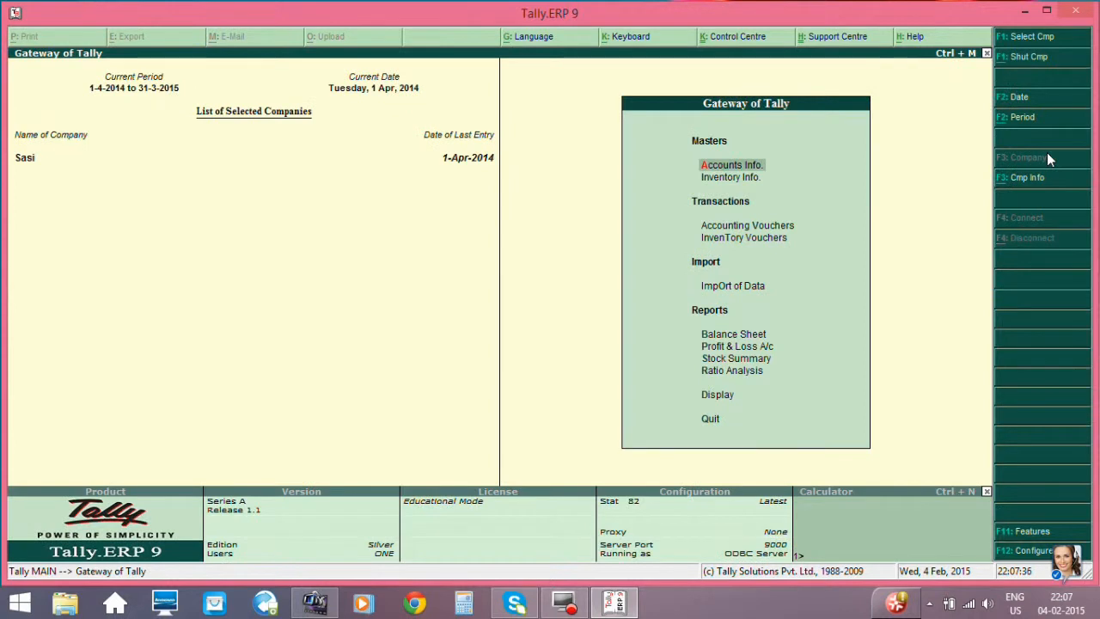
- Open the Statements of Inventory among the display reports
key("Down")
key("Down")
key("Down")
key("Down")
key("Down")
key("Down")
key("Down")
key("Down")
key("Down")
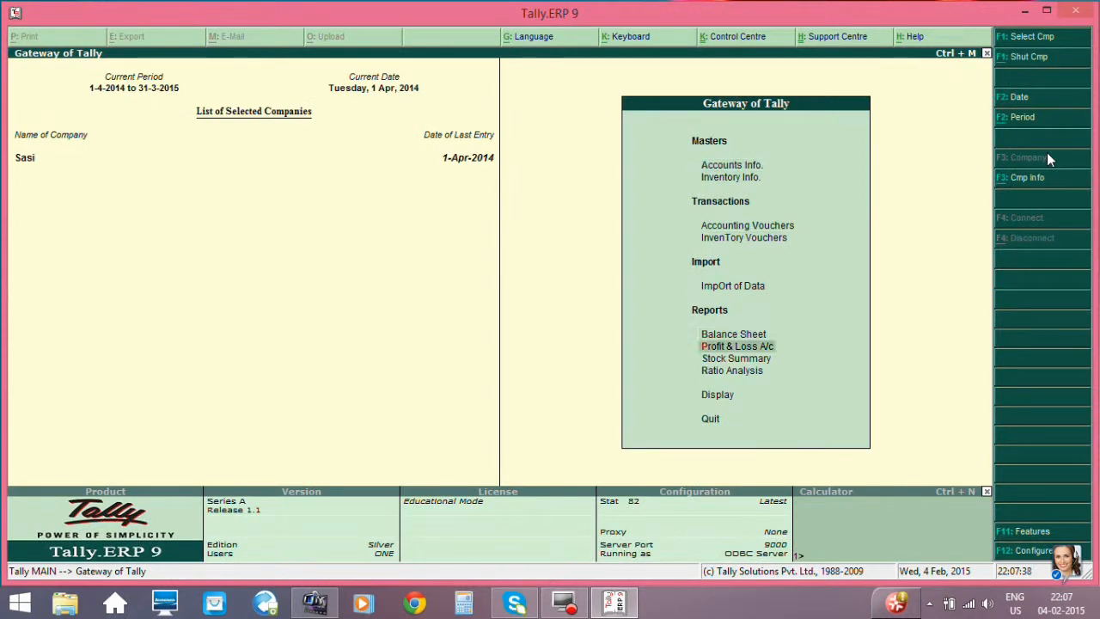
key("Return")
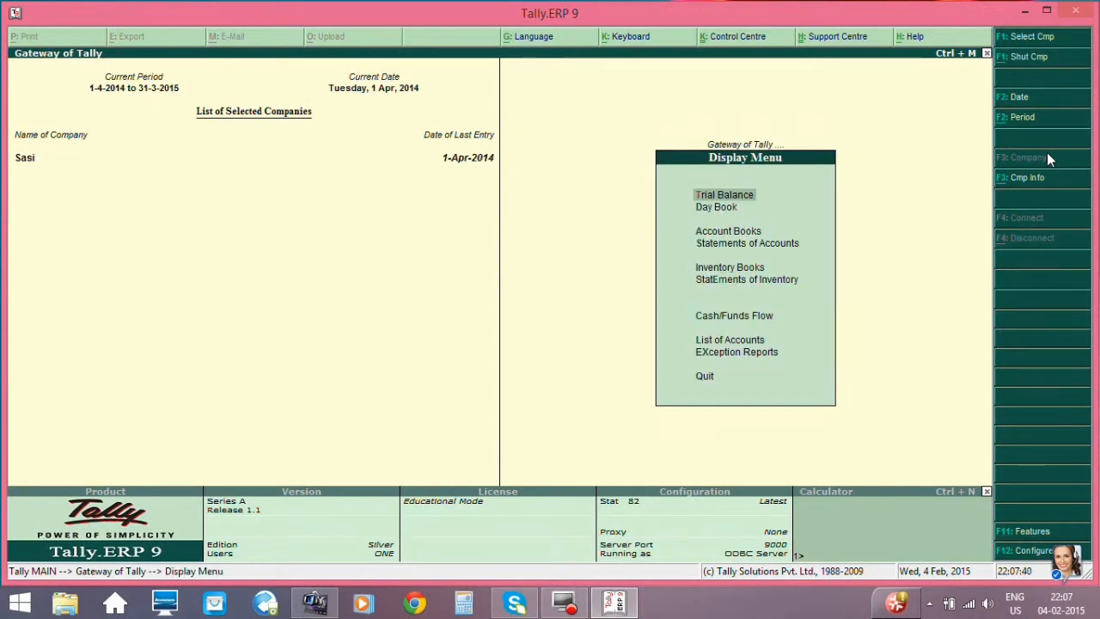
key("Down")
key("Down")
key("Down")
key("Down")
key("Down")
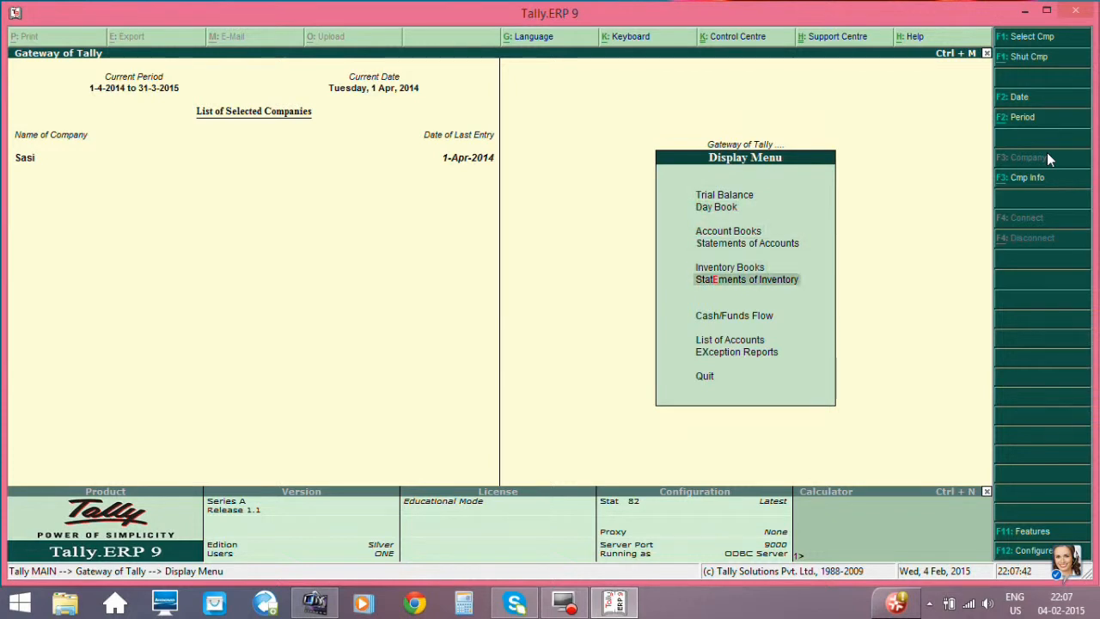
key("Return")
- Open the Purchase Order Summary to check the outstanding purchase orders
key("Down")
key("Down")
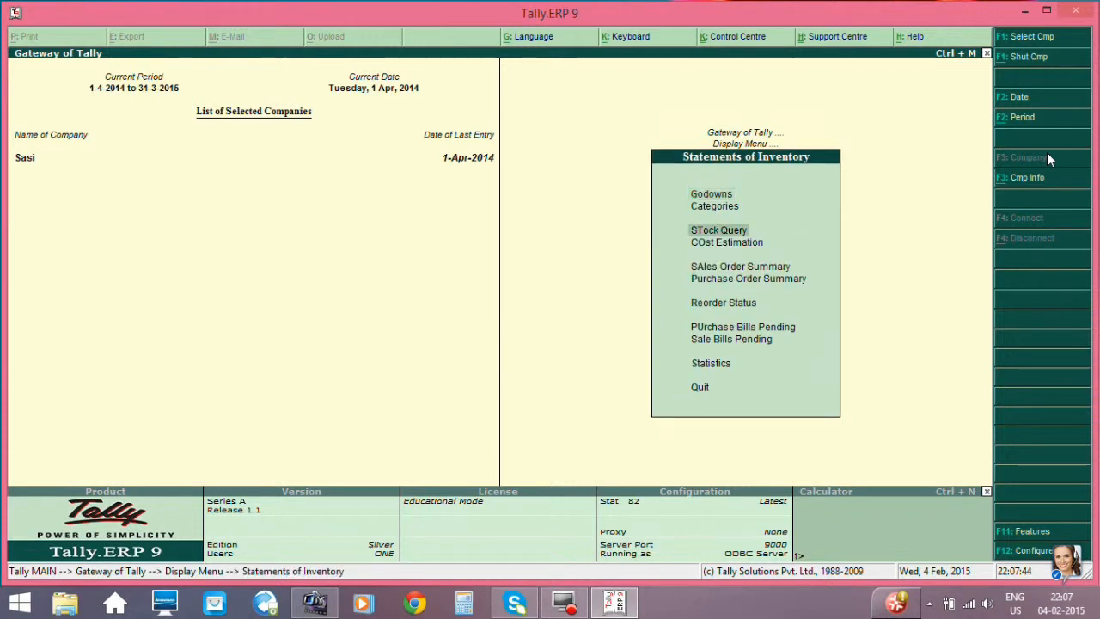
key("Down")
key("Down")
key("Down")
key("Return")
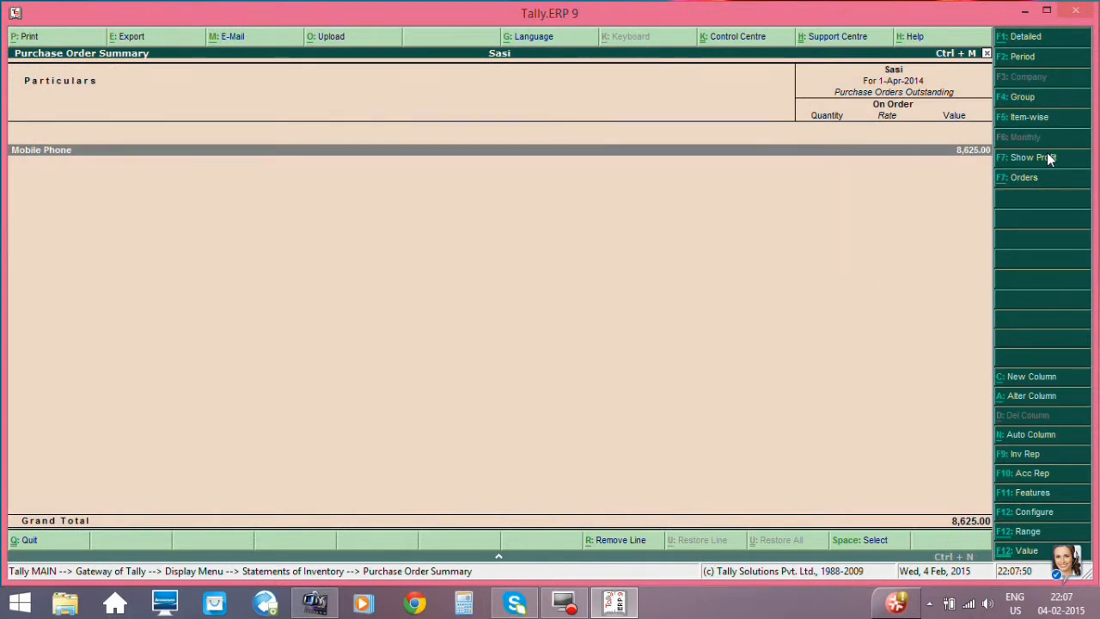
- Examine the outstanding order details of the Microsoft item in the Mobile Phone group and return to the Gateway of Tally
key("Return")
key("Return")
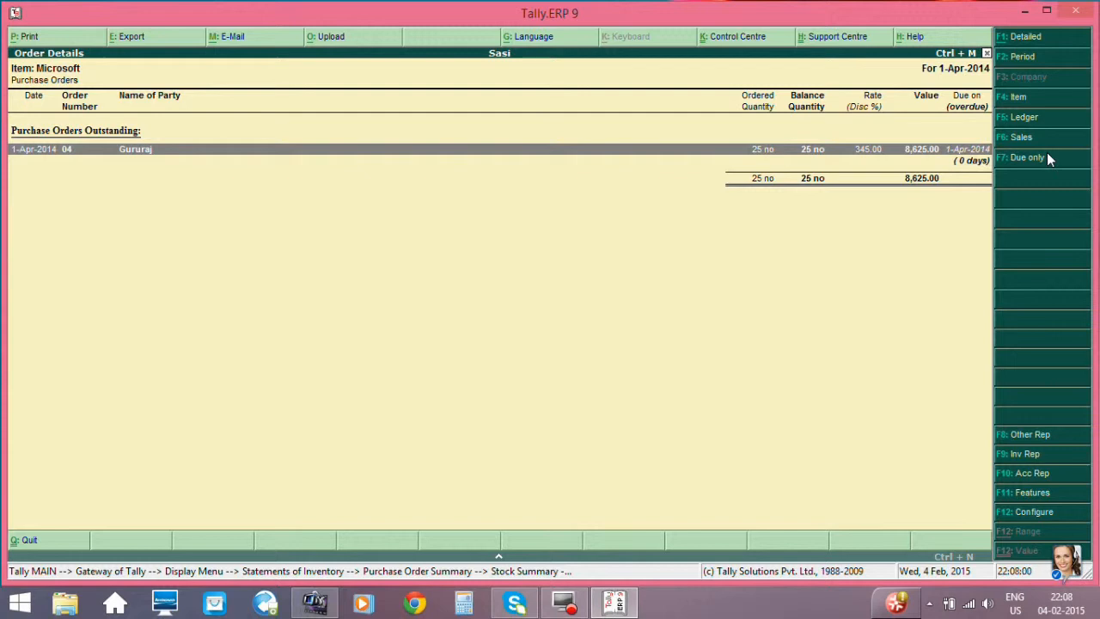
key("shift+Return")
key("Escape")
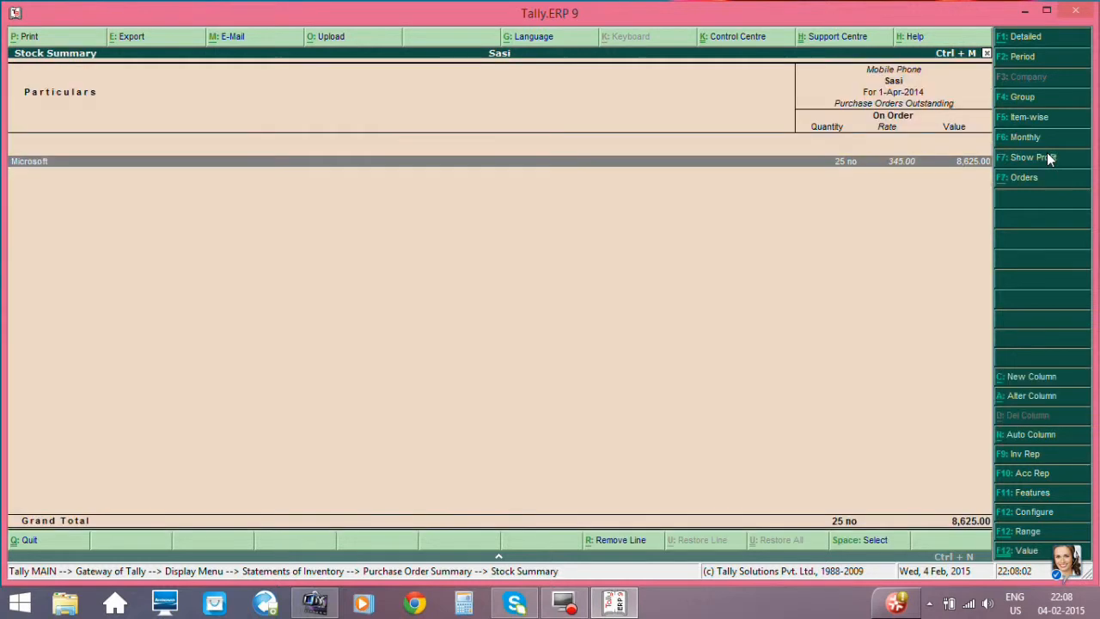
key("Escape")
key("Escape")
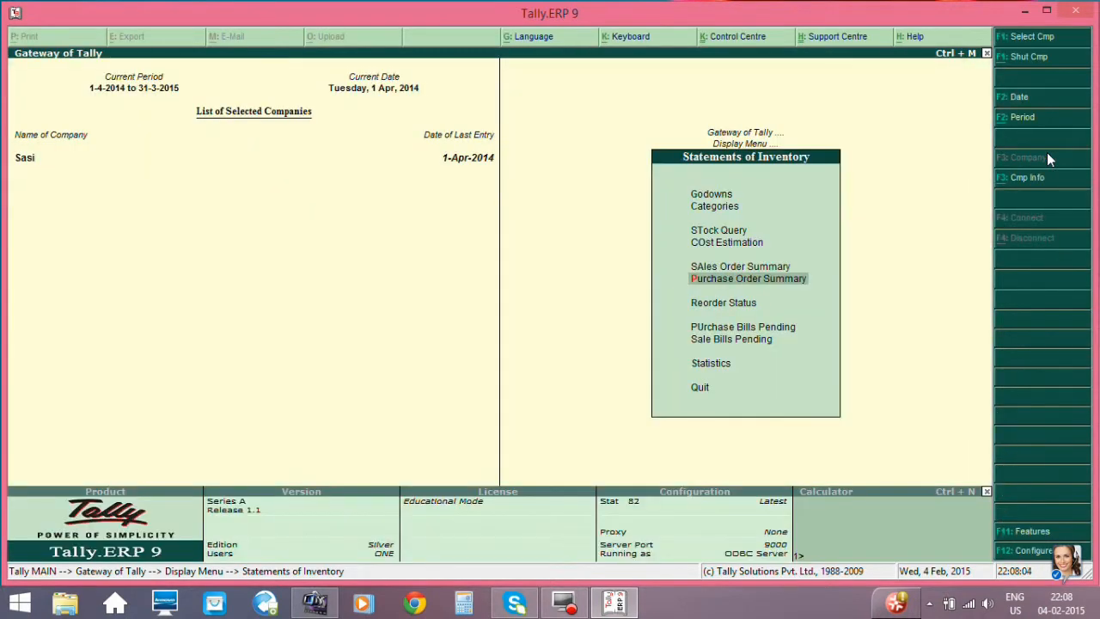
key("Escape")
key("Up")
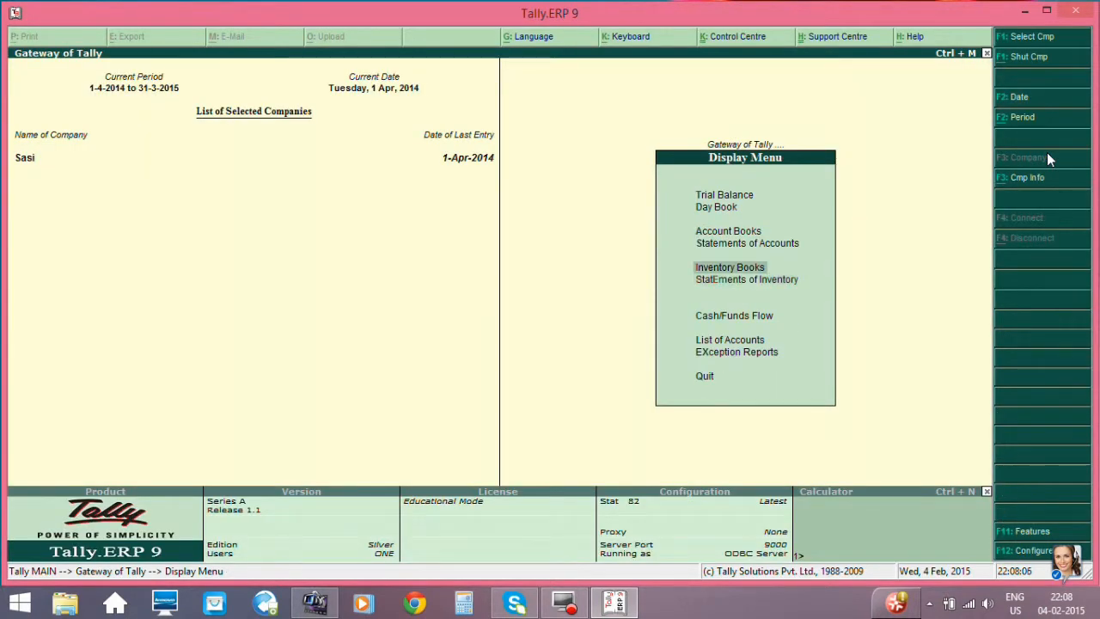
key("Up")
key("Down")
key("Up")
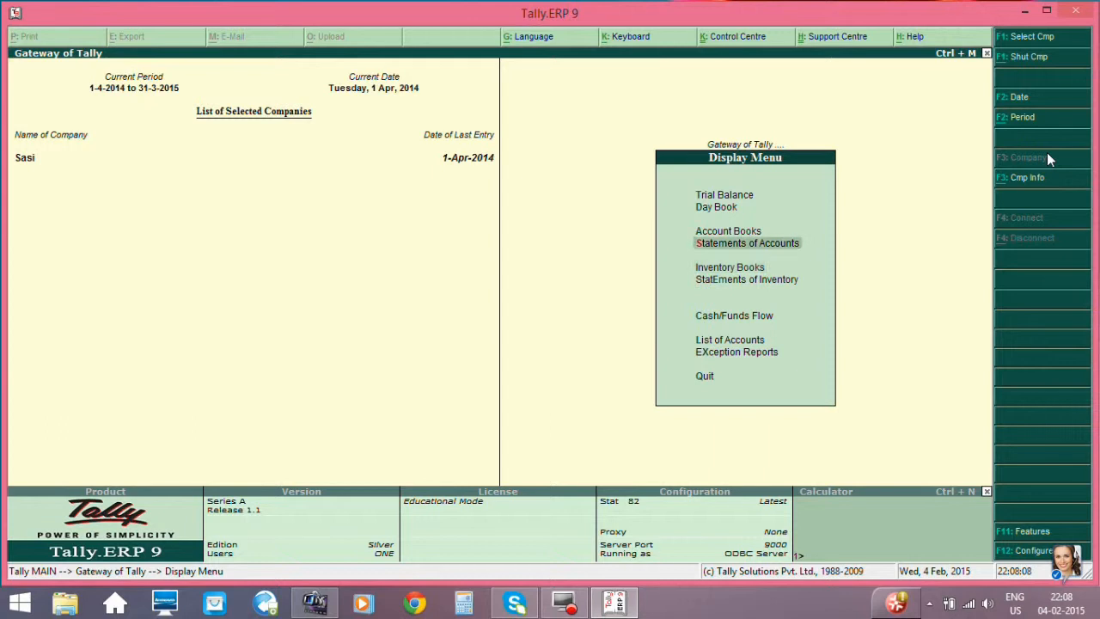
key("Escape")
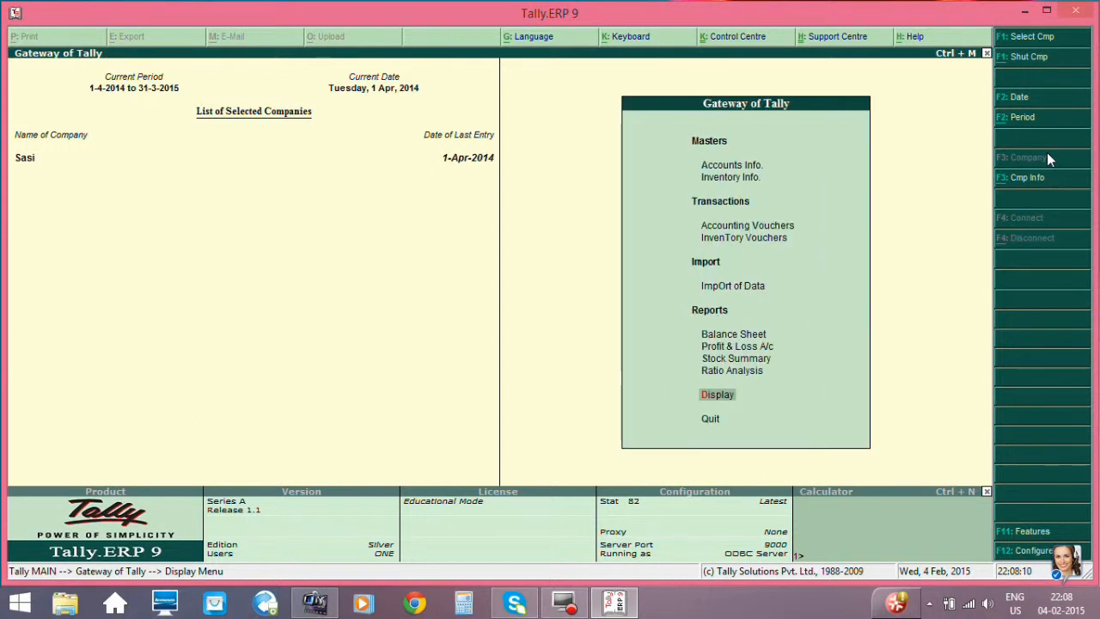
- Start a new purchase voucher in the accounting vouchers
key("Up")
key("Up")
key("Up")
key("Up")
key("Up")
key("Up")
key("Up")
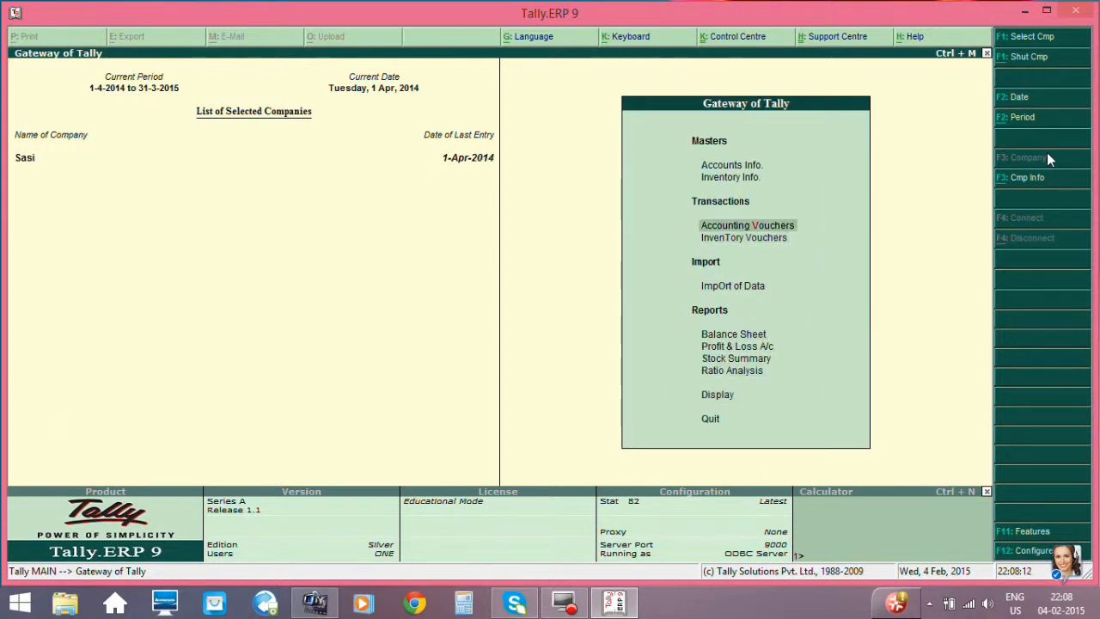
key("Return")
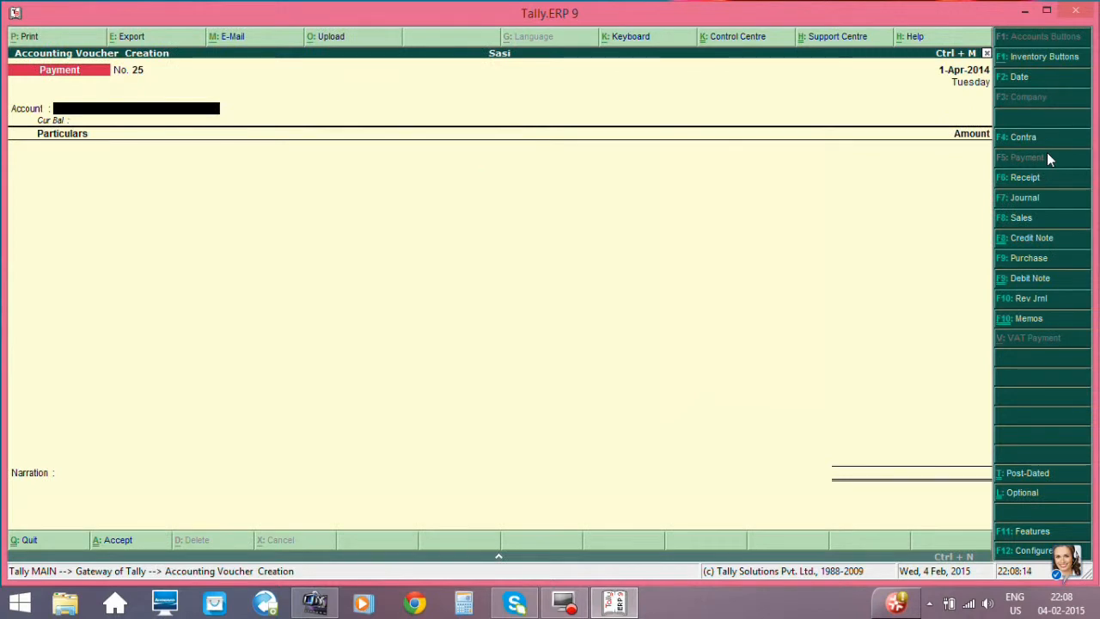
left_click(1039, 260)
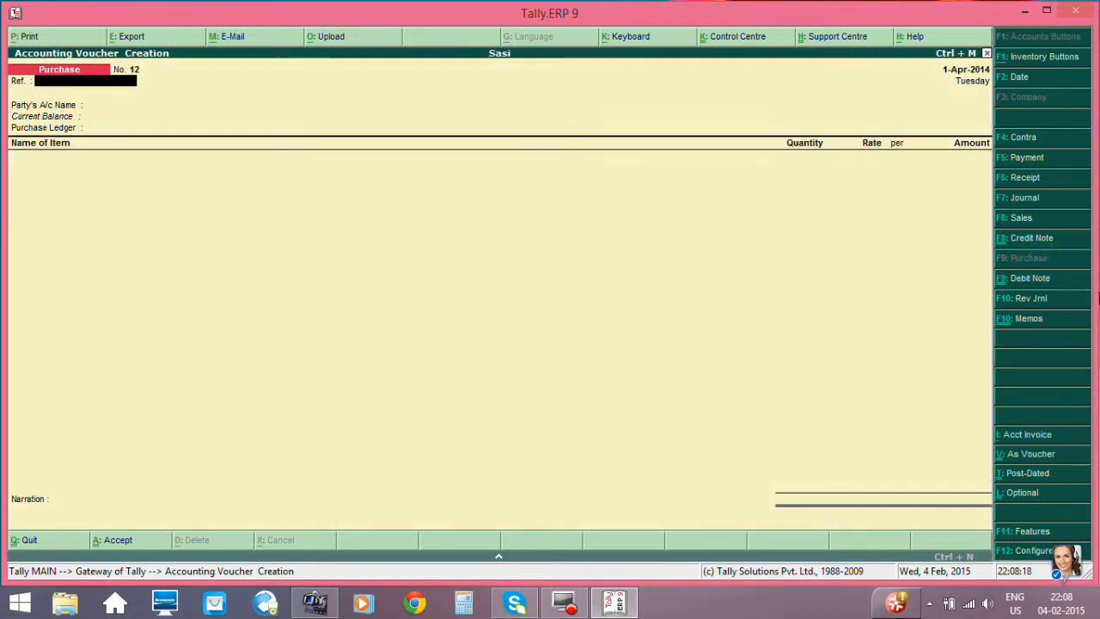
- Leave the purchase voucher's reference empty and choose the Microsoft order's supplier ledger as the party account
key("Return")
key("Down")
key("Down")
key("Down")
key("Down")
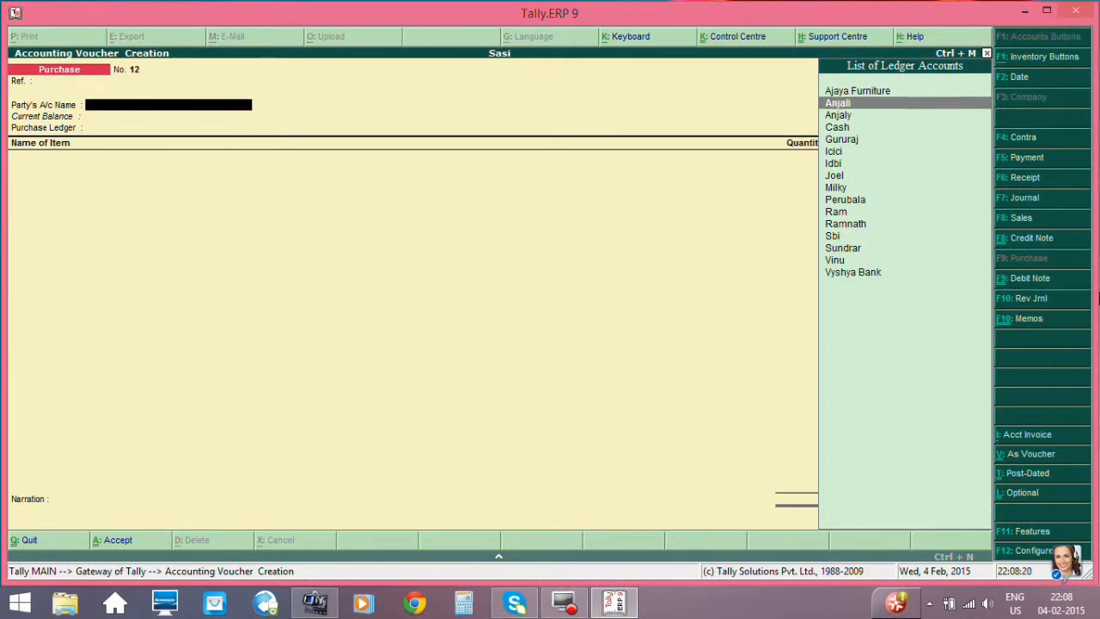
key("Return")
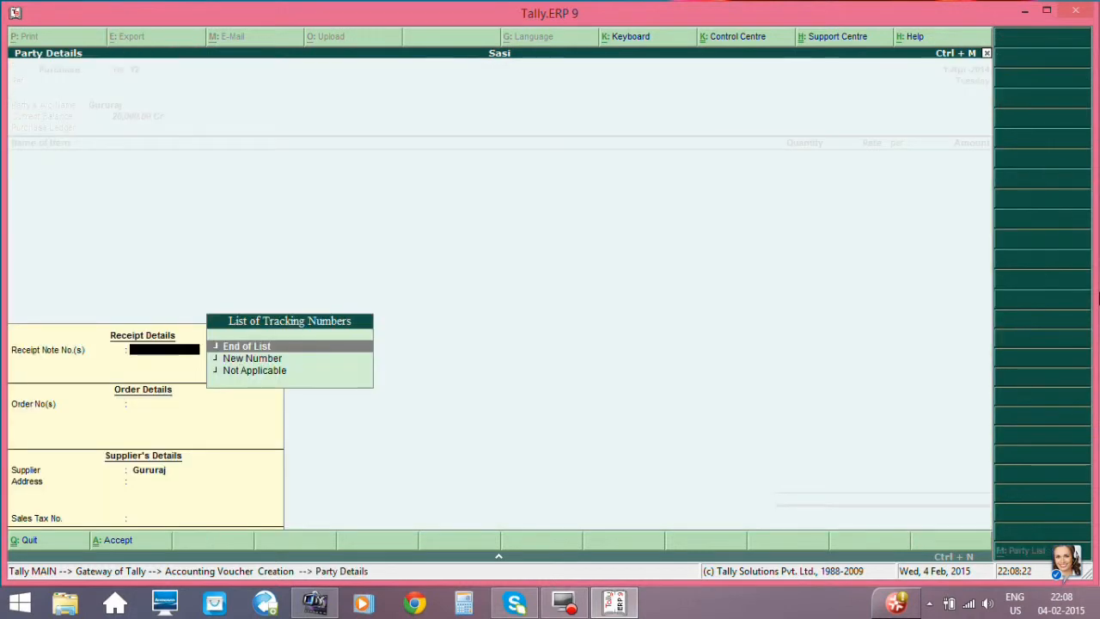
- Link the voucher to the supplier's outstanding order dated 1-Apr-2014 without a receipt note and accept the party details
key("Return")
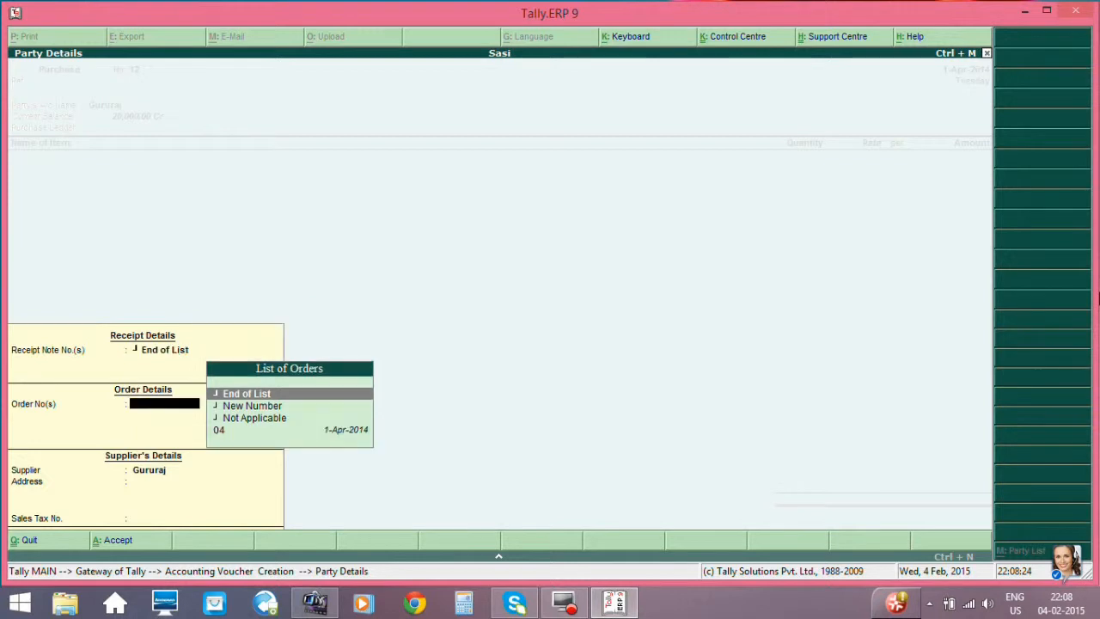
key("Down")
key("Down")
key("Down")
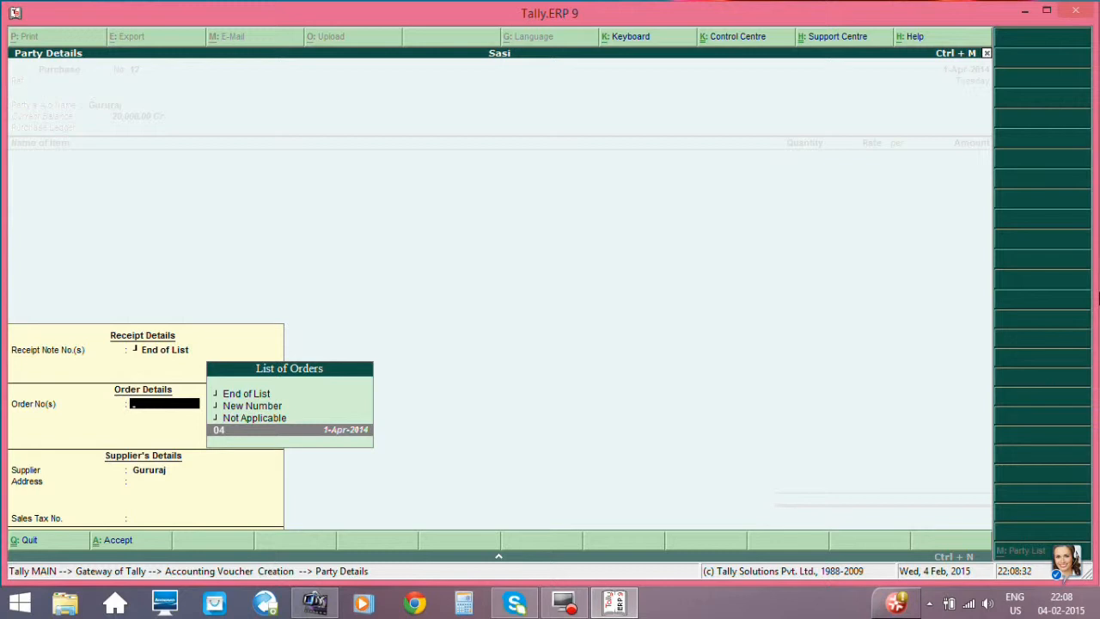
key("Return")
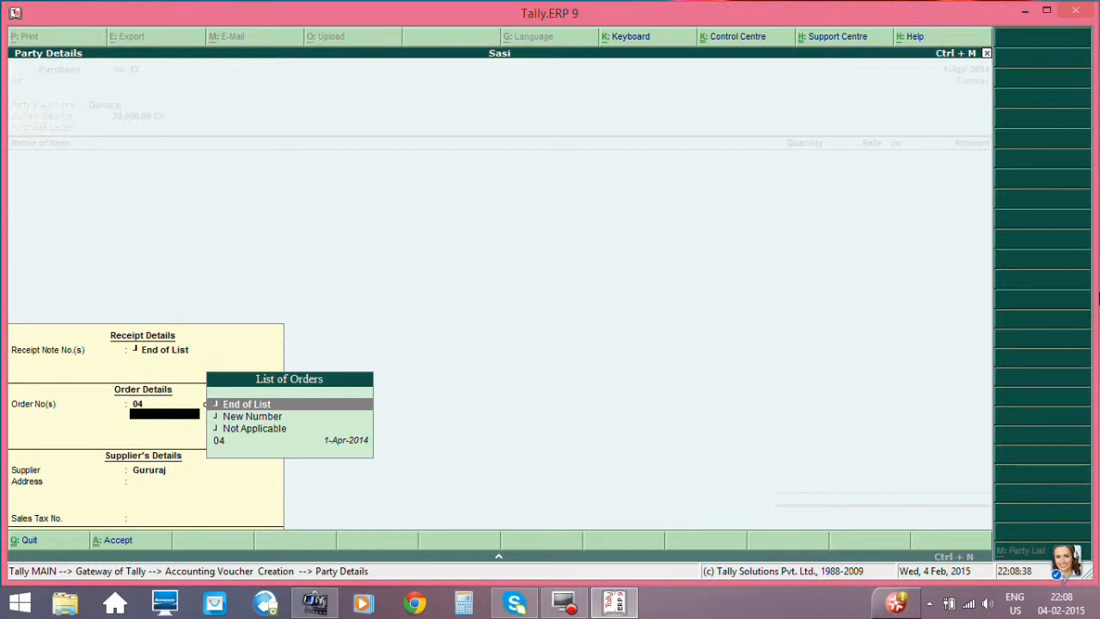
key("Return")
key("Return")
key("Return")
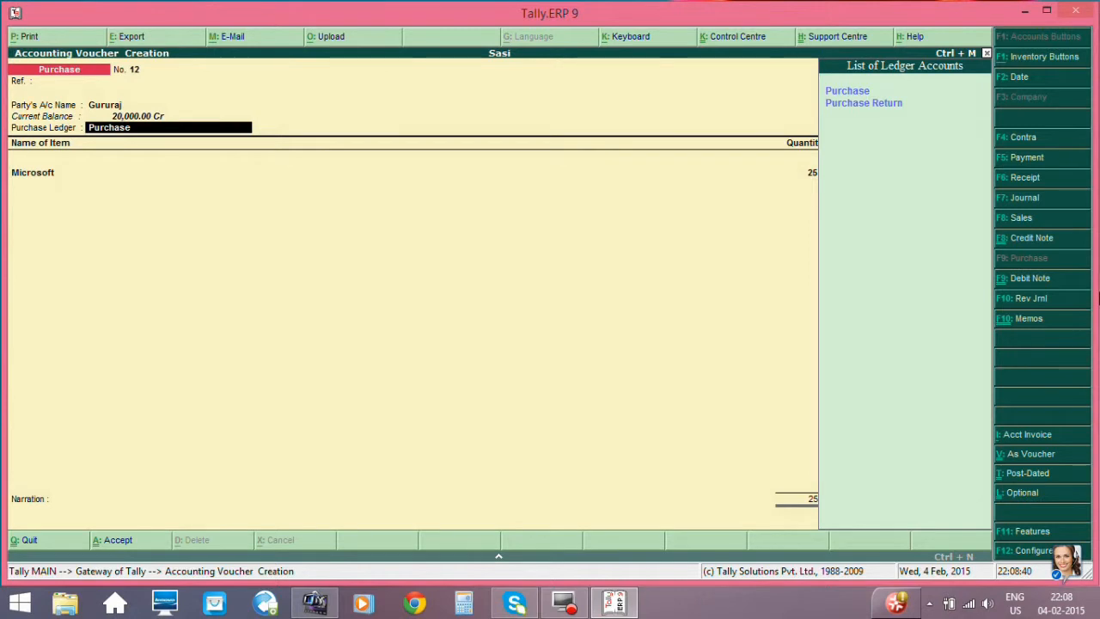
- Keep the Purchase ledger and accept the Microsoft item's allocation of 25 no at 345.00 per no to Godown Calicut
key("Return")
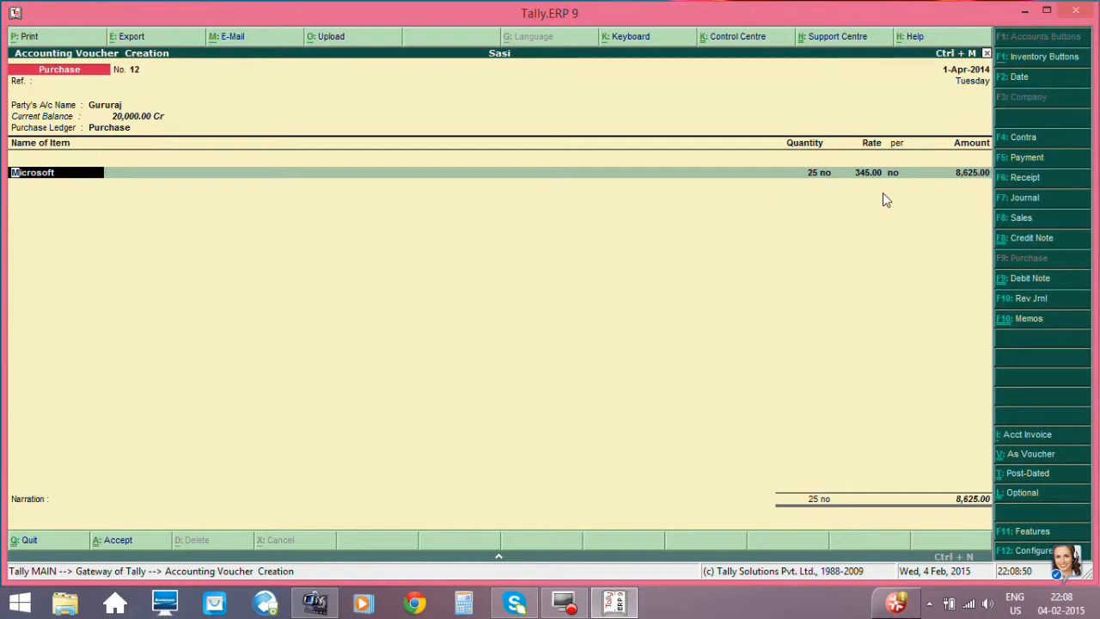
key("Return")
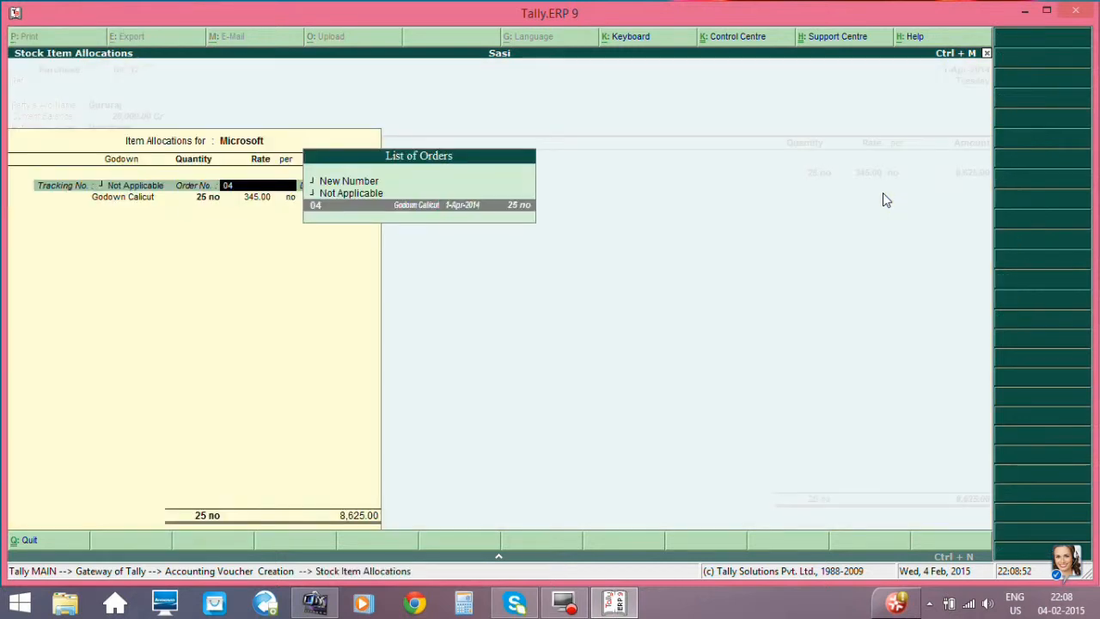
key("Return")
key("Return")
key("Return")
key("Return")
key("Return")
key("Return")
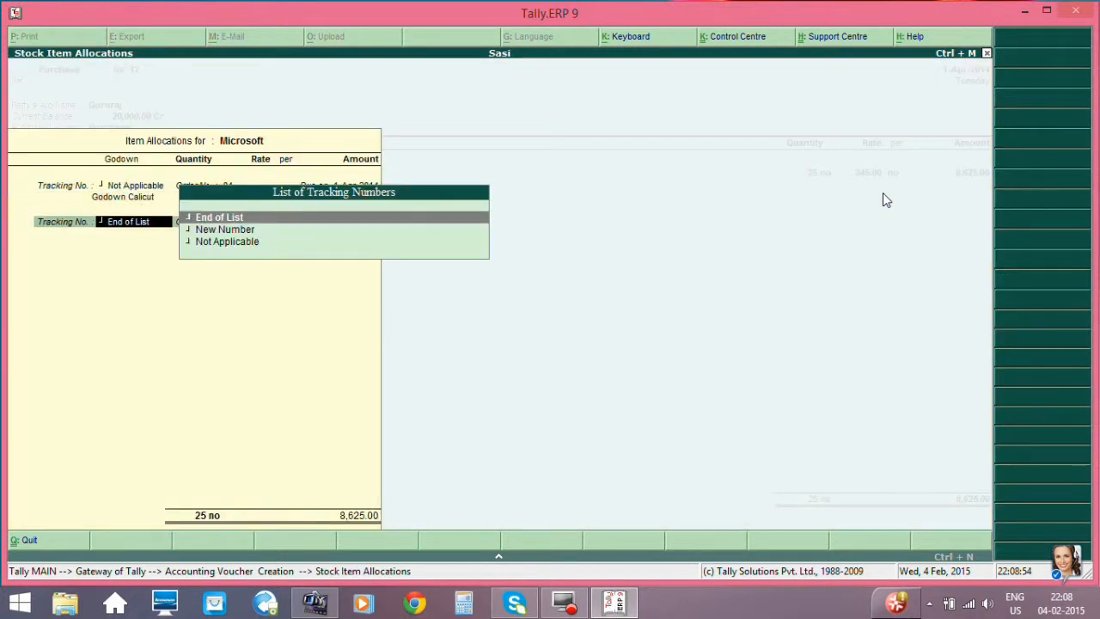
key("Return")
- End the item list, save the Microsoft purchase voucher without a narration and quit voucher entry
key("Return")
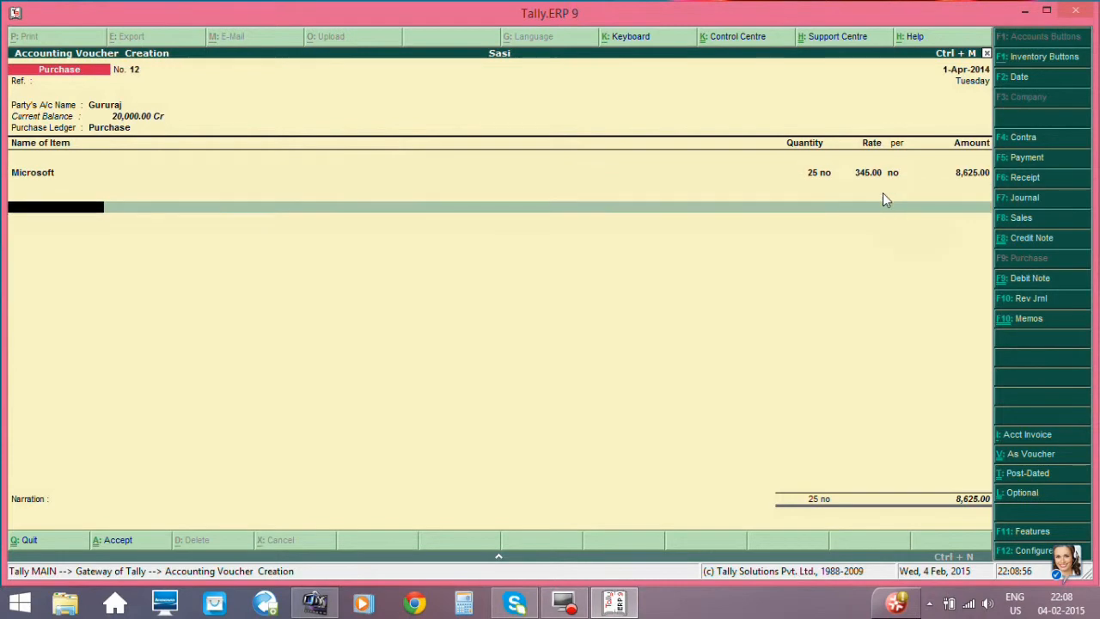
key("Return")
key("Return")
key("Return")
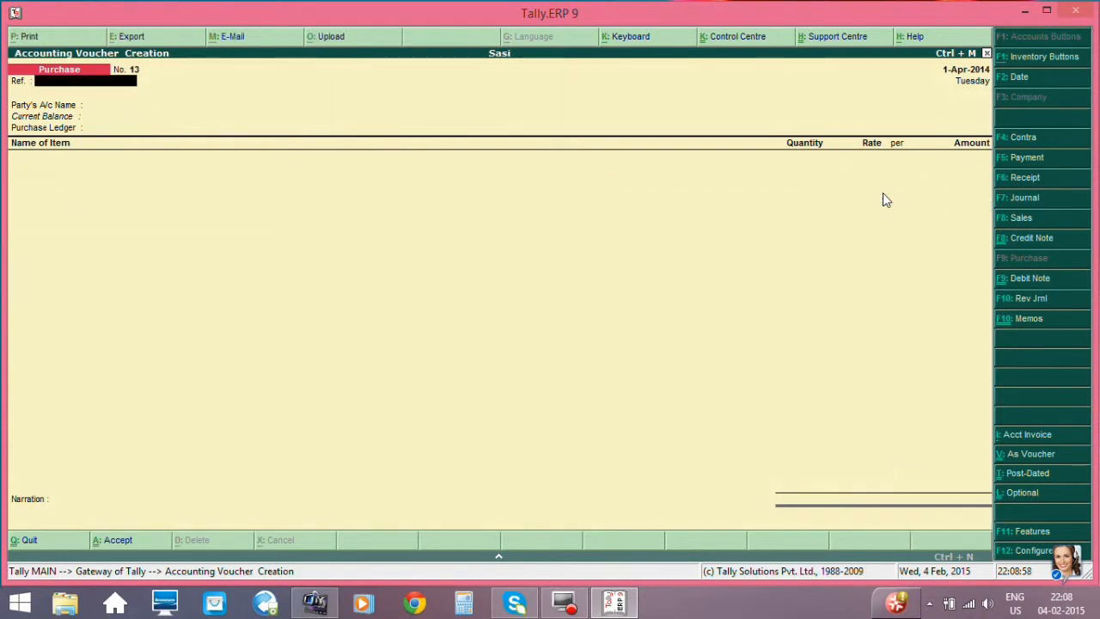
key("Escape")
key("Return")
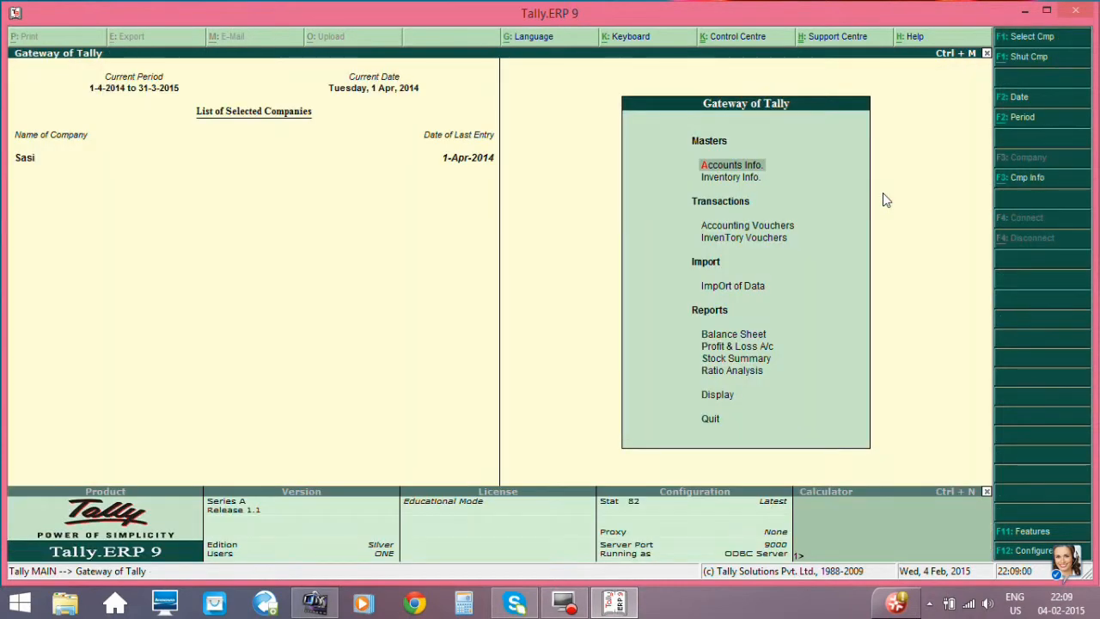
- Reopen the Statements of Inventory among the display reports
key("Down")
key("Down")
key("Down")
key("Down")
key("Down")
key("Down")
key("Down")
key("Down")
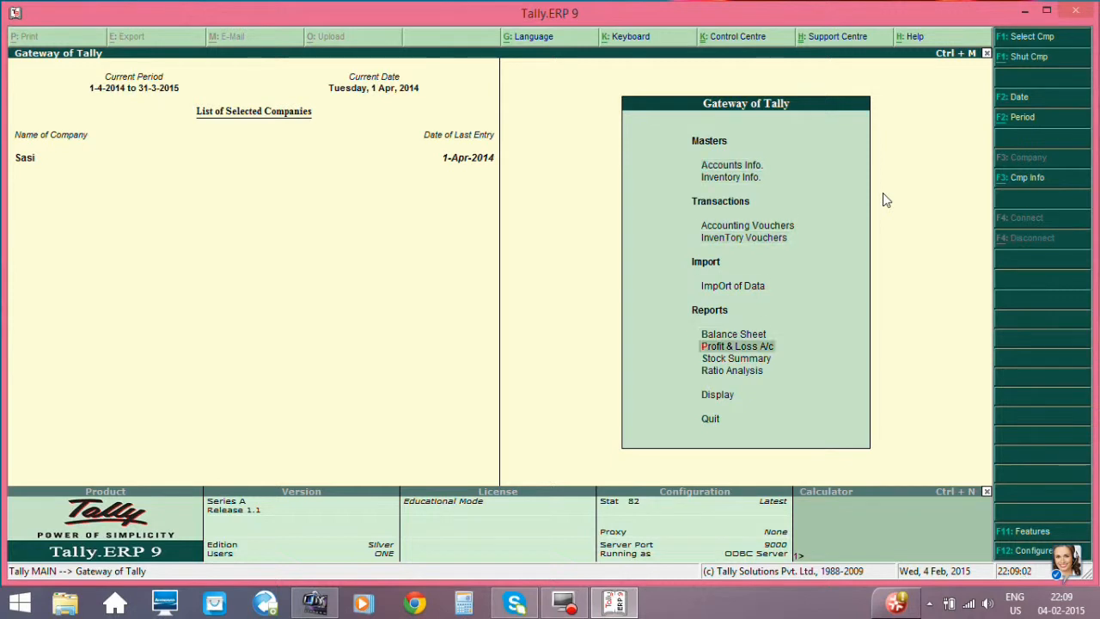
key("Down")
key("Return")
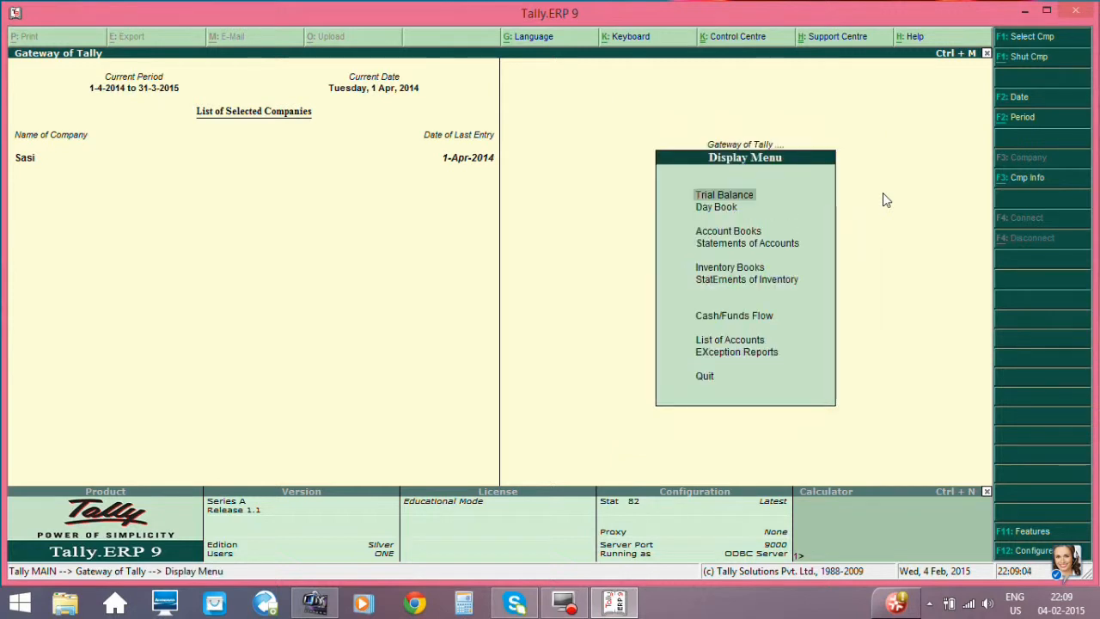
key("Down")
key("Down")
key("Down")
key("Down")
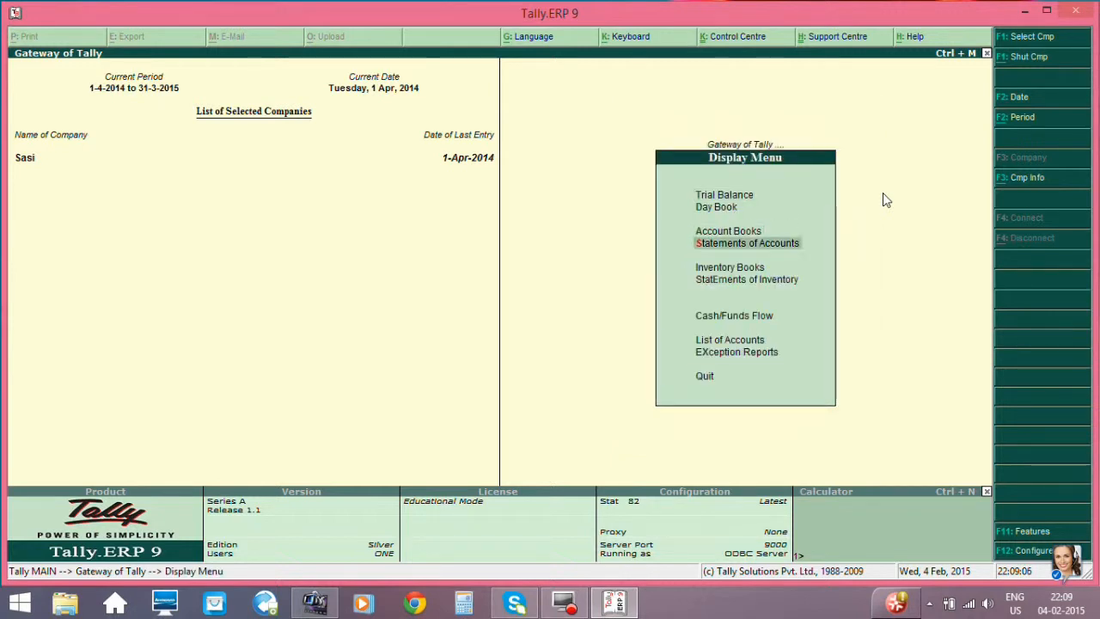
key("Up")
key("Down")
key("Down")
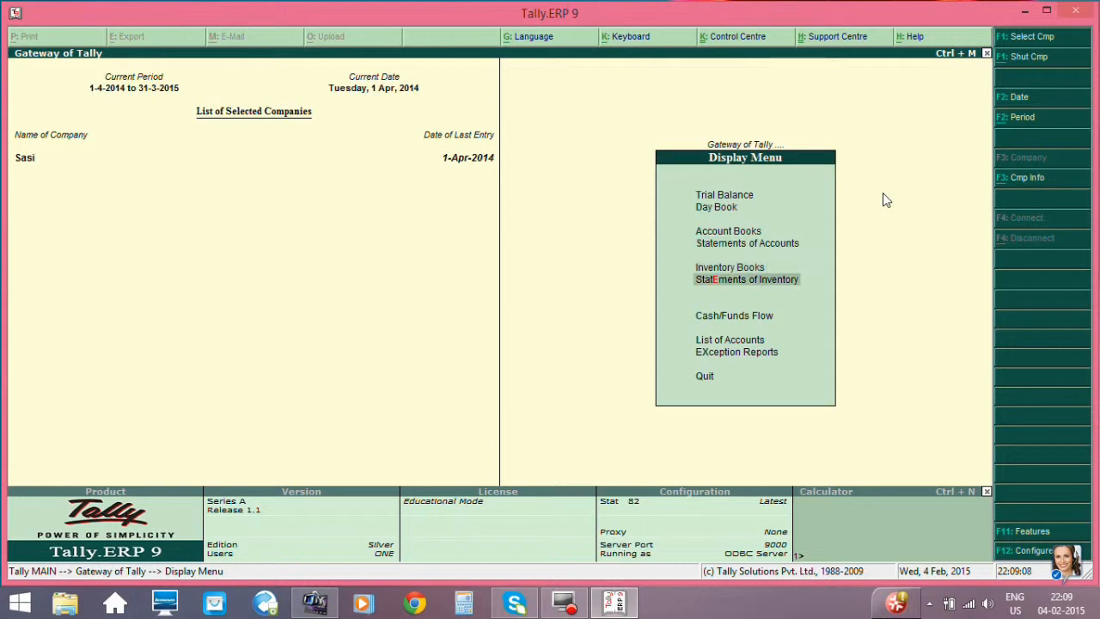
key("Return")
- View the outstanding orders in the Purchase Order Summary, then return to the Gateway of Tally
key("Down")
key("Down")
key("Down")
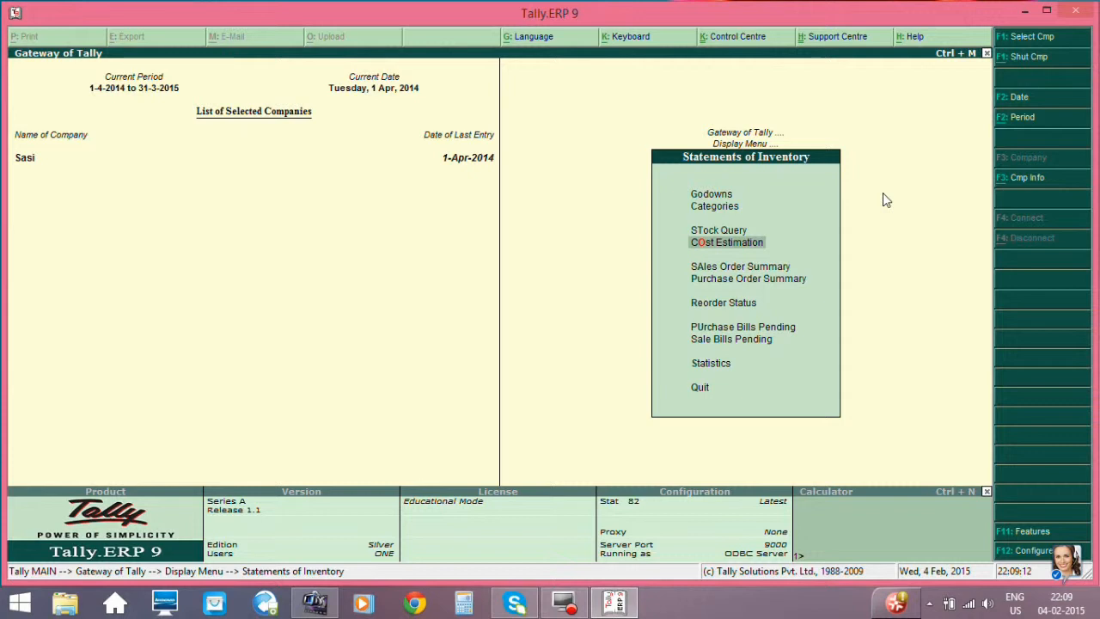
key("Down")
key("Down")
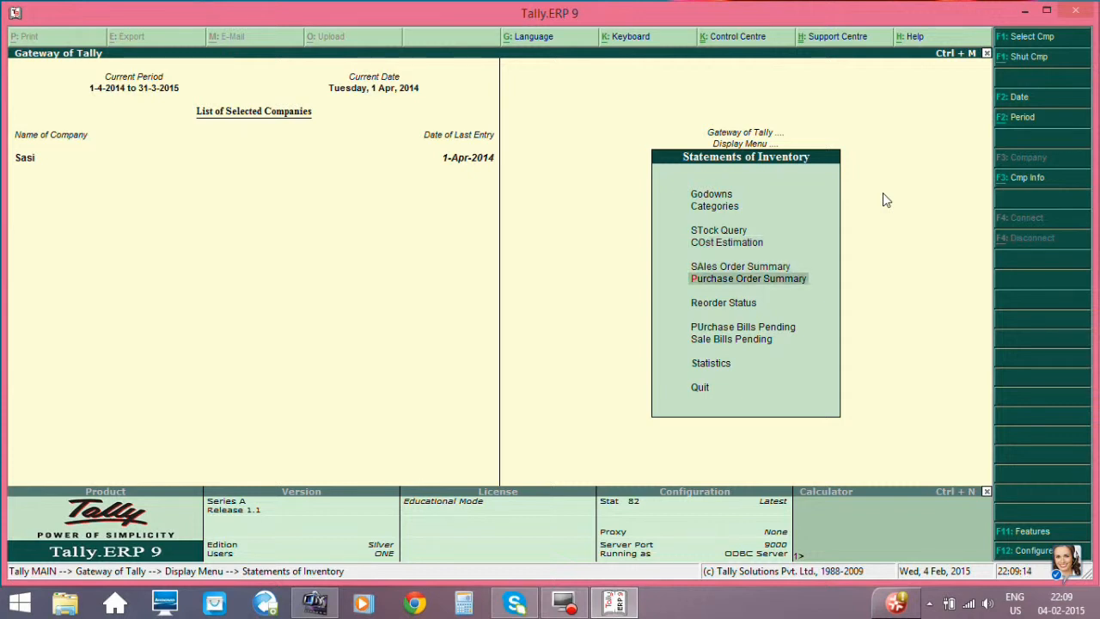
key("Return")
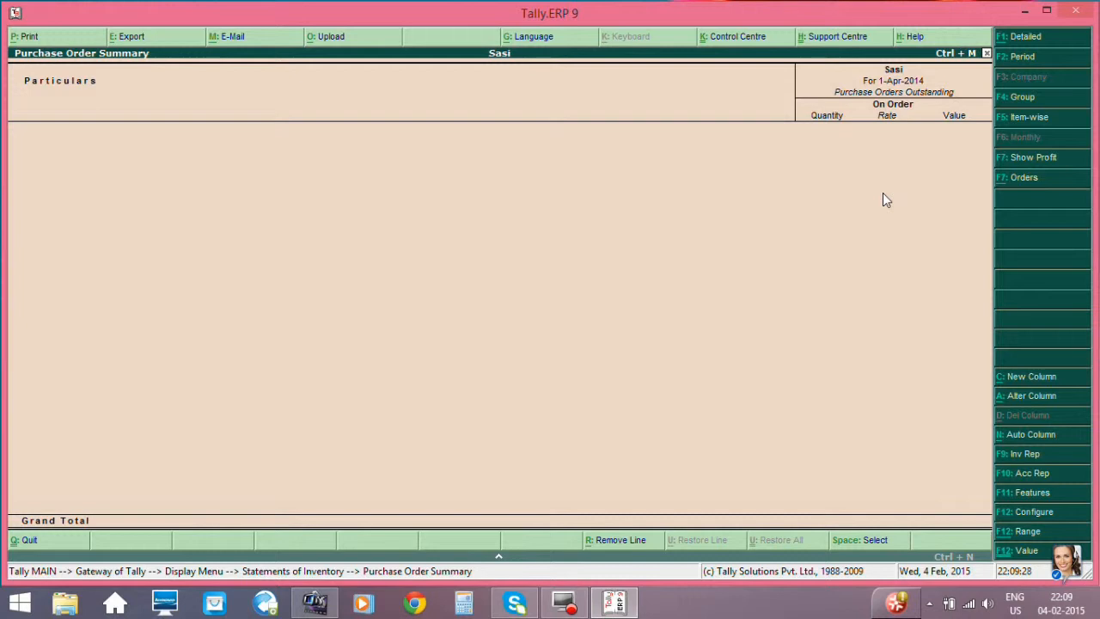
key("Escape")
key("Escape")
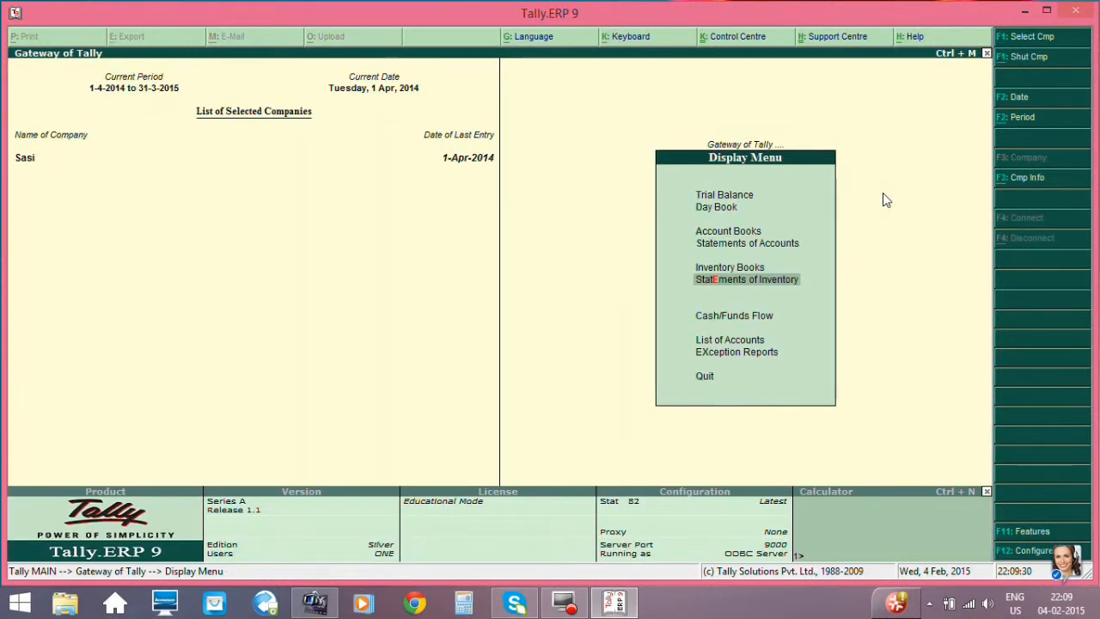
key("Escape")
- Start a new sales order from the inventory vouchers
key("Down")
key("Down")
key("Down")
key("Down")
key("Down")
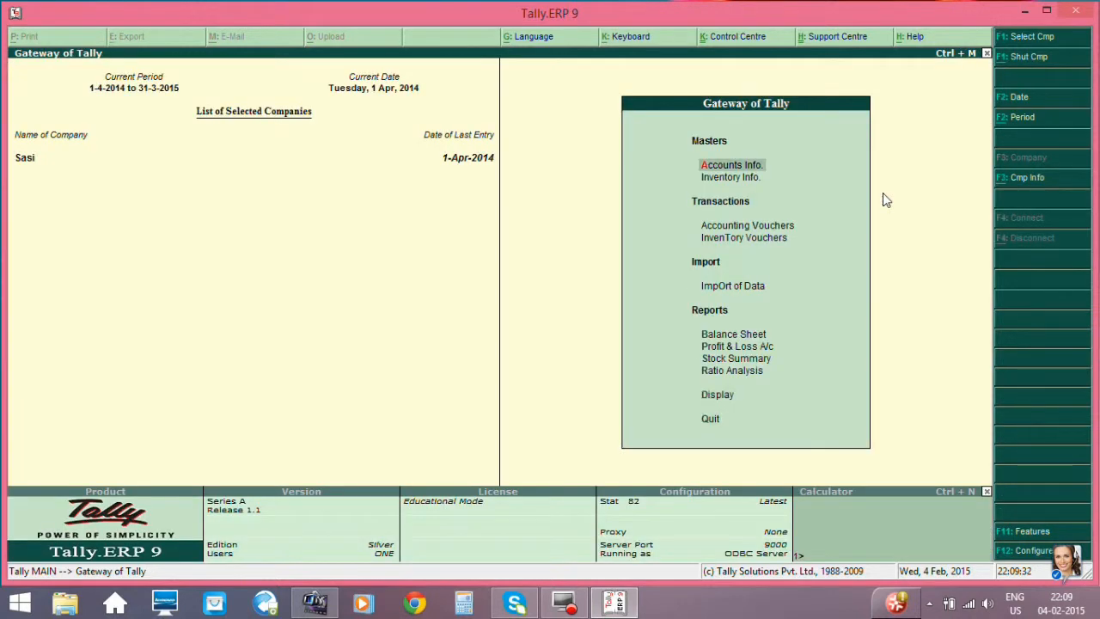
key("Down")
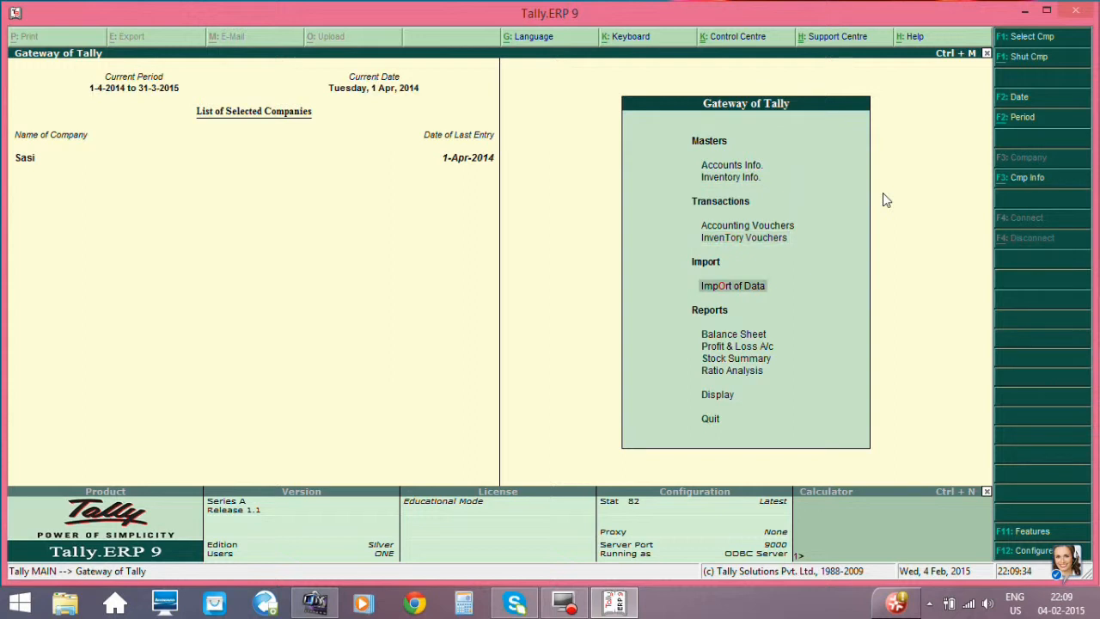
key("Up")
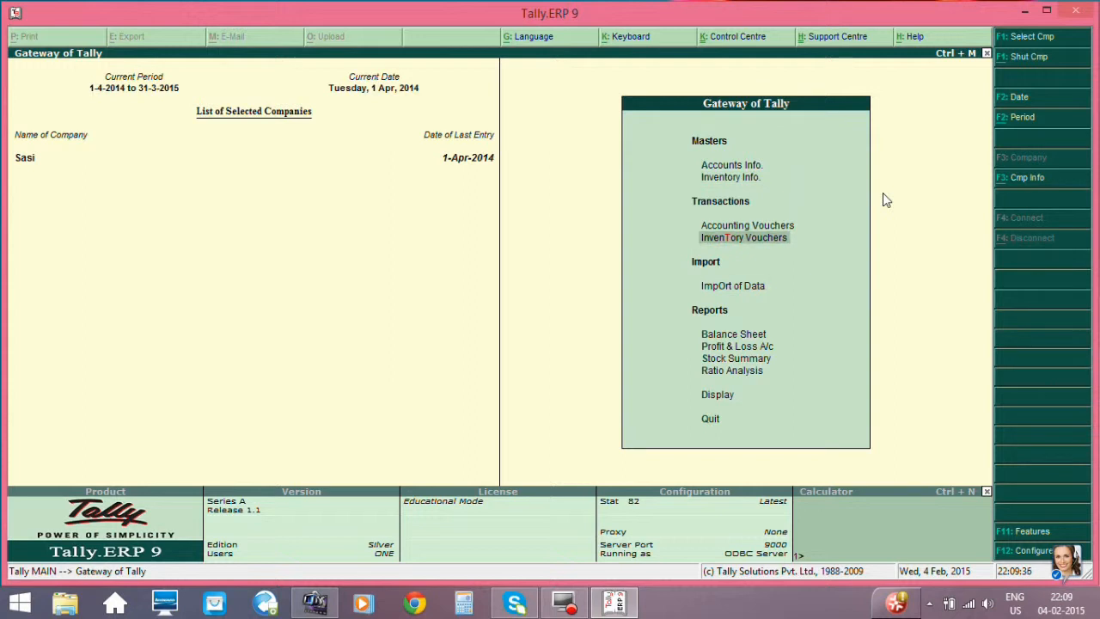
key("Return")
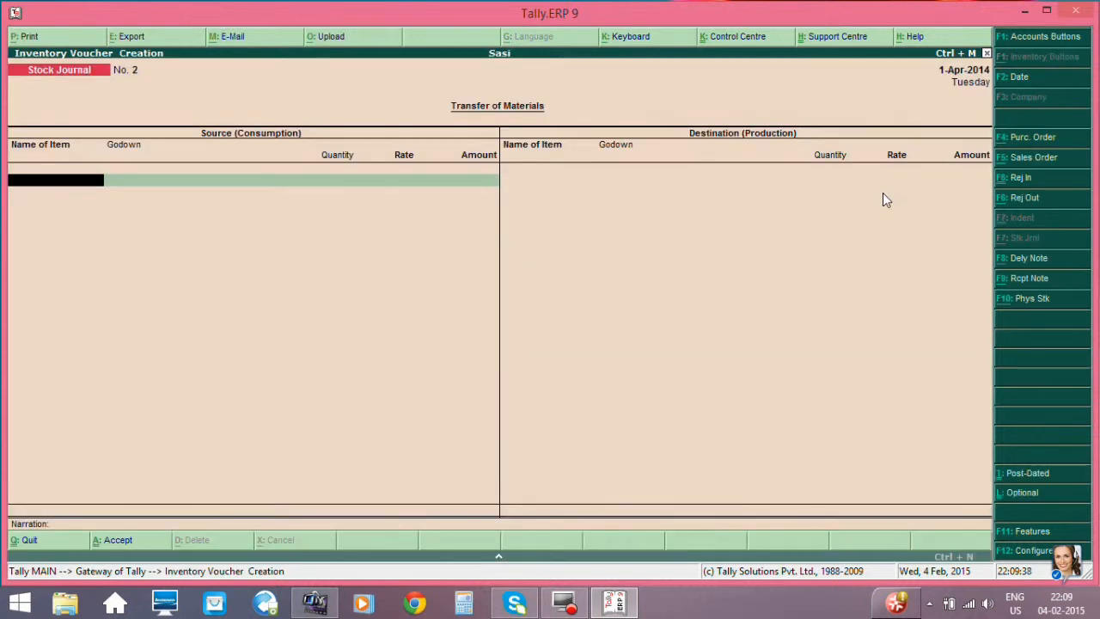
left_click(1041, 158)
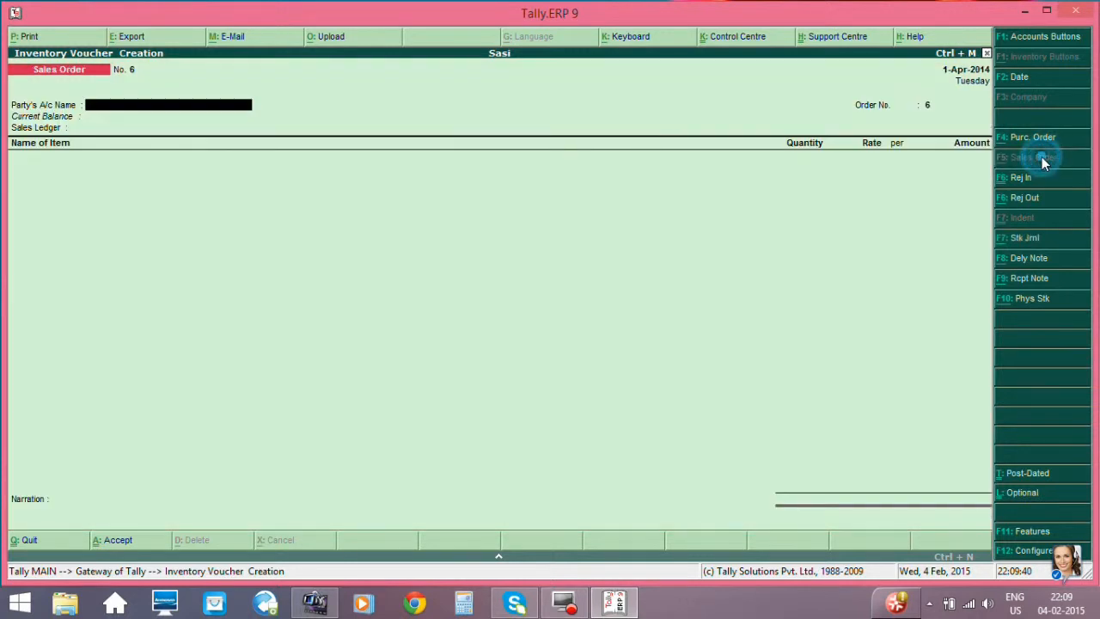
- Select the customer's ledger as the sales order's party account
key("Return")
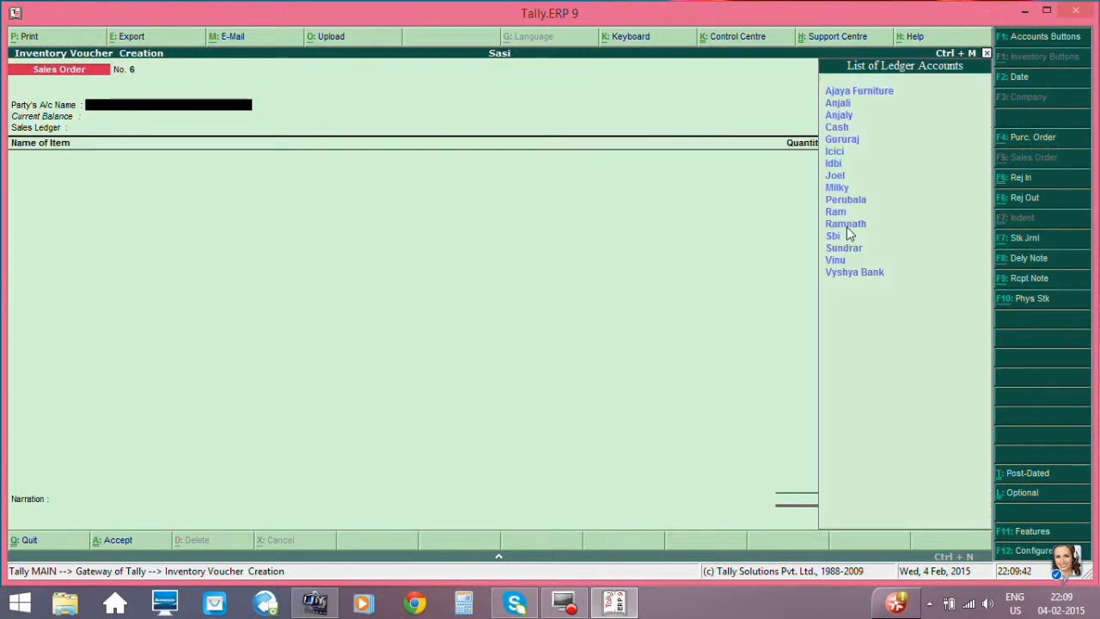
key("Down")
key("Down")
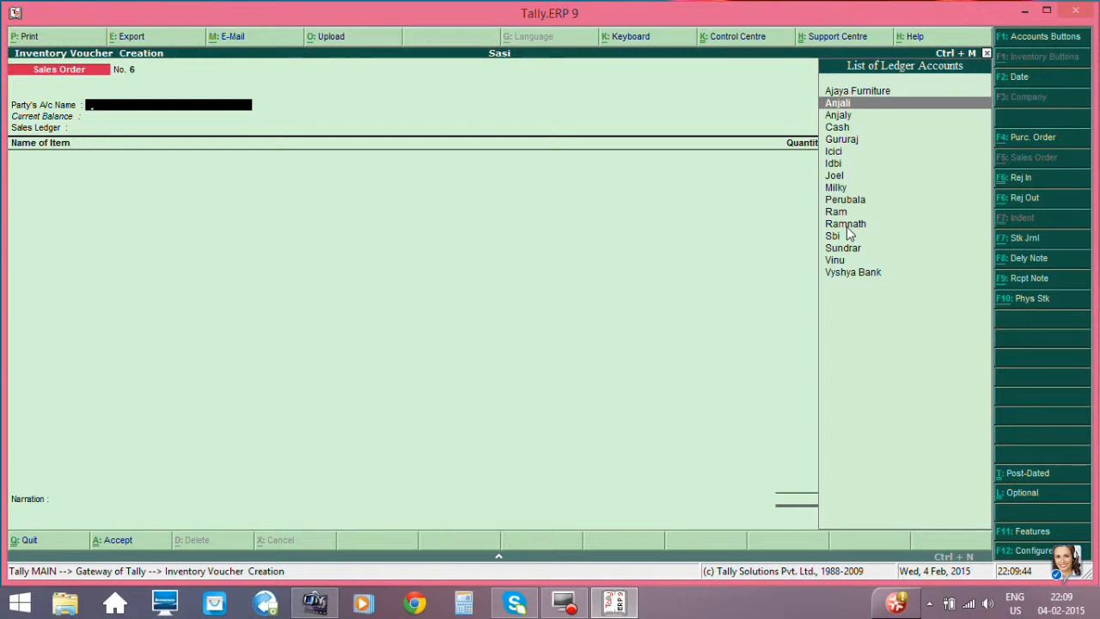
key("Down")
key("Down")
key("Down")
key("Down")
key("Down")
key("Down")
key("Down")
key("Down")
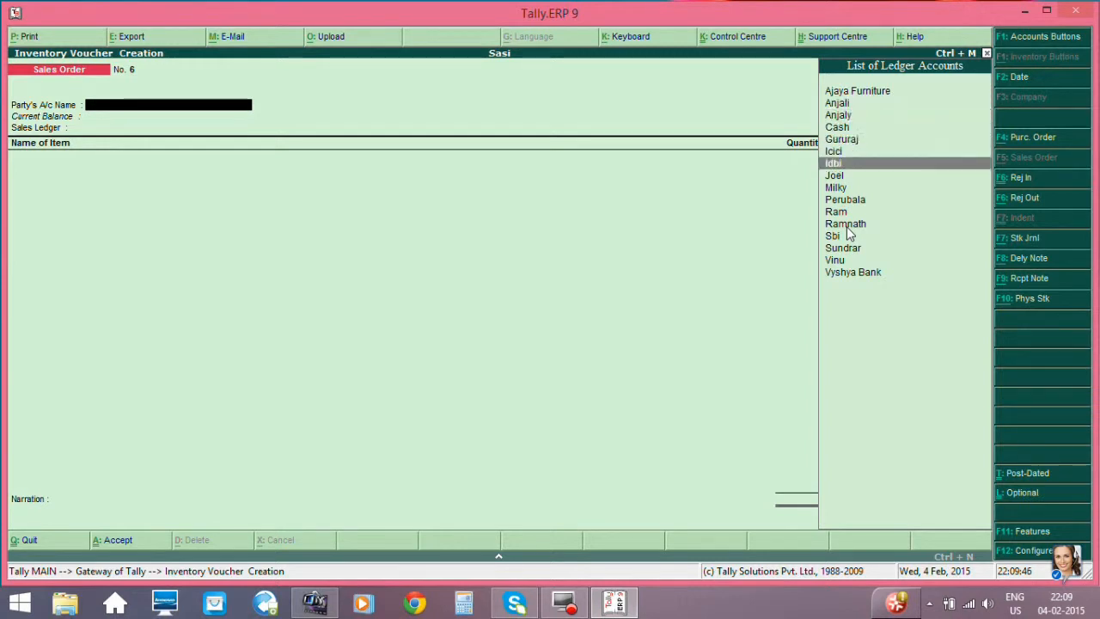
key("Down")
key("Return")
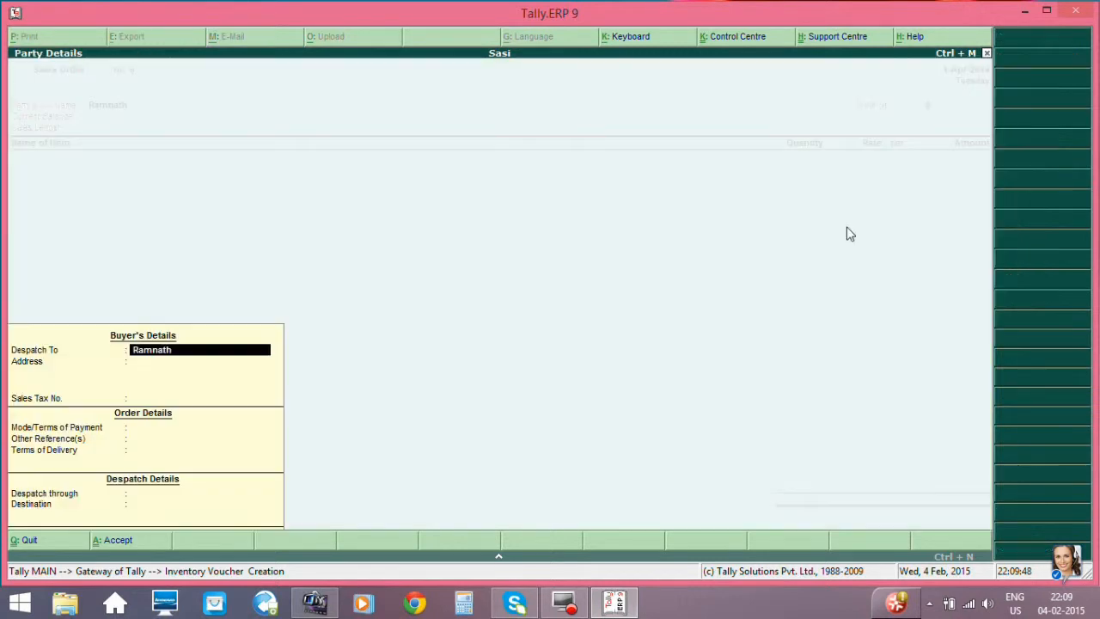
- Accept the buyer's details, enter the order number and select Sales as the sales ledger
key("Return")
key("Return")
key("Return")
key("Return")
key("Return")
key("Return")
key("Return")
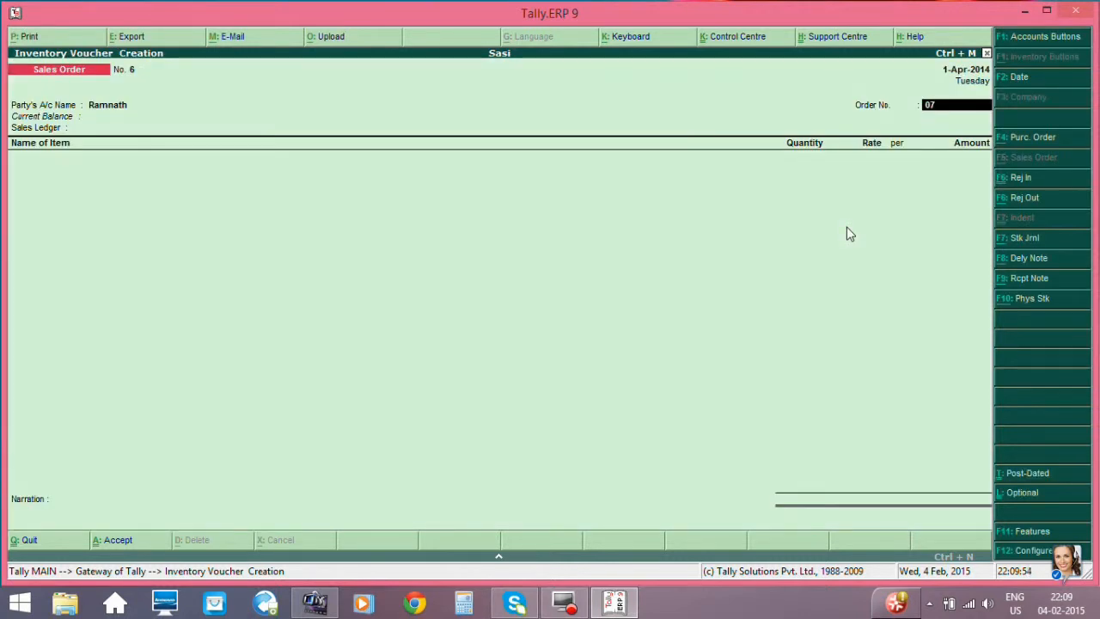
key("Return")
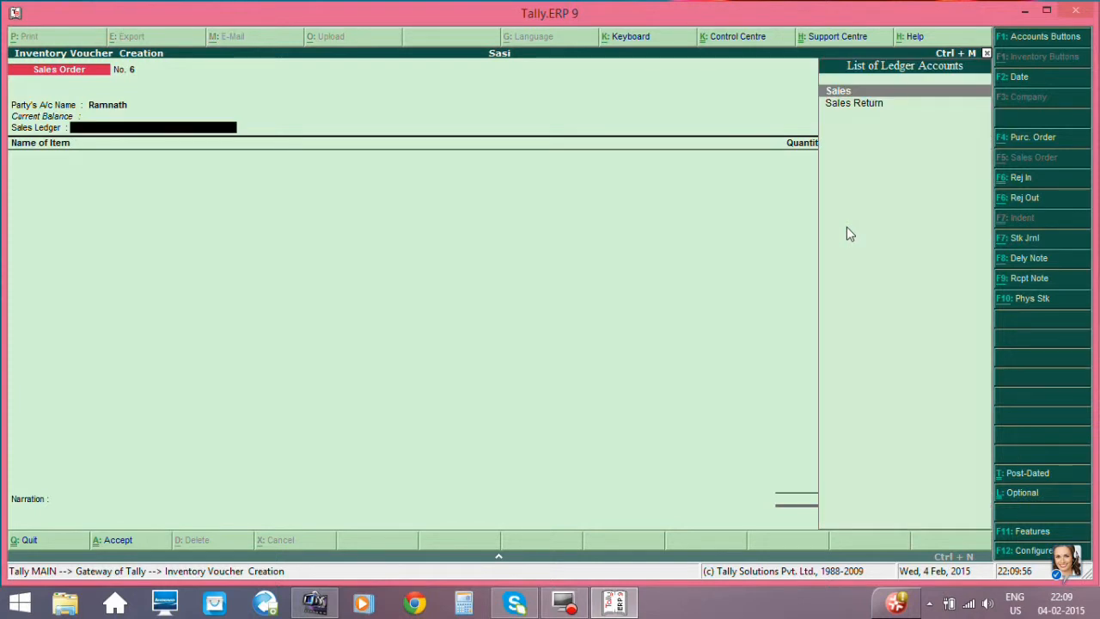
key("Return")
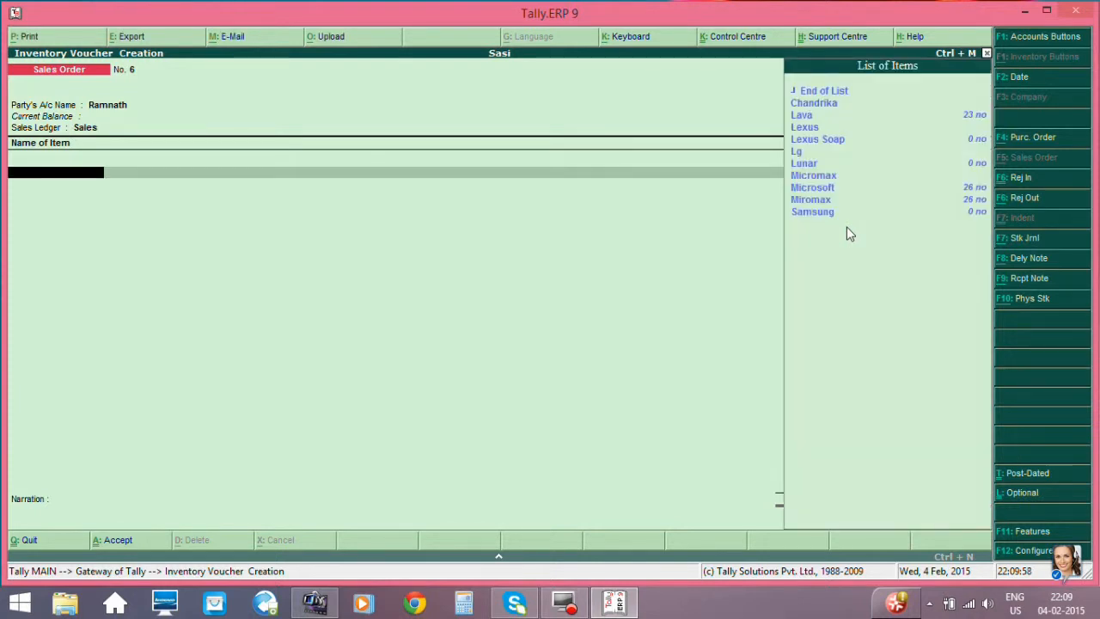
- Add the Miromax stock item to the sales order
key("Down")
key("Down")
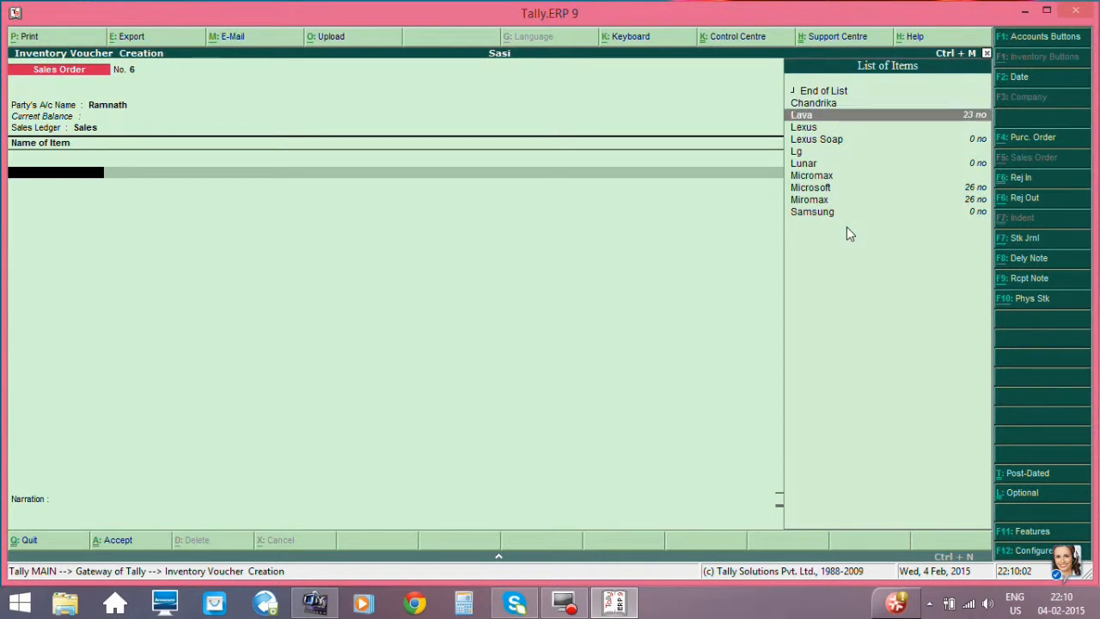
key("Down")
key("Down")
key("Down")
key("Down")
key("Down")
key("Down")
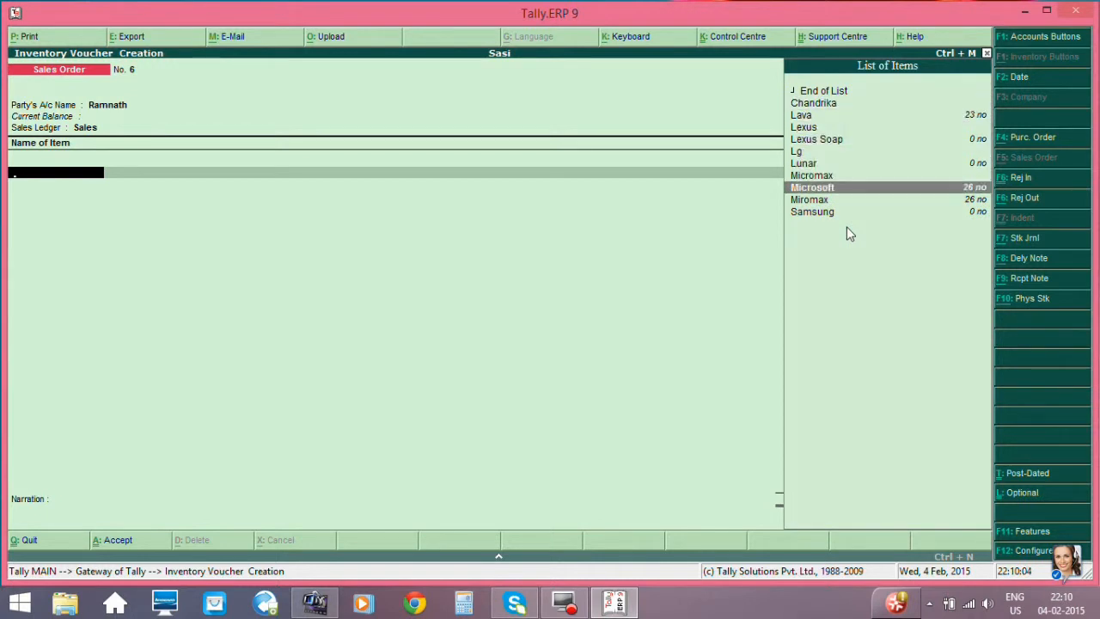
key("Down")
key("Return")
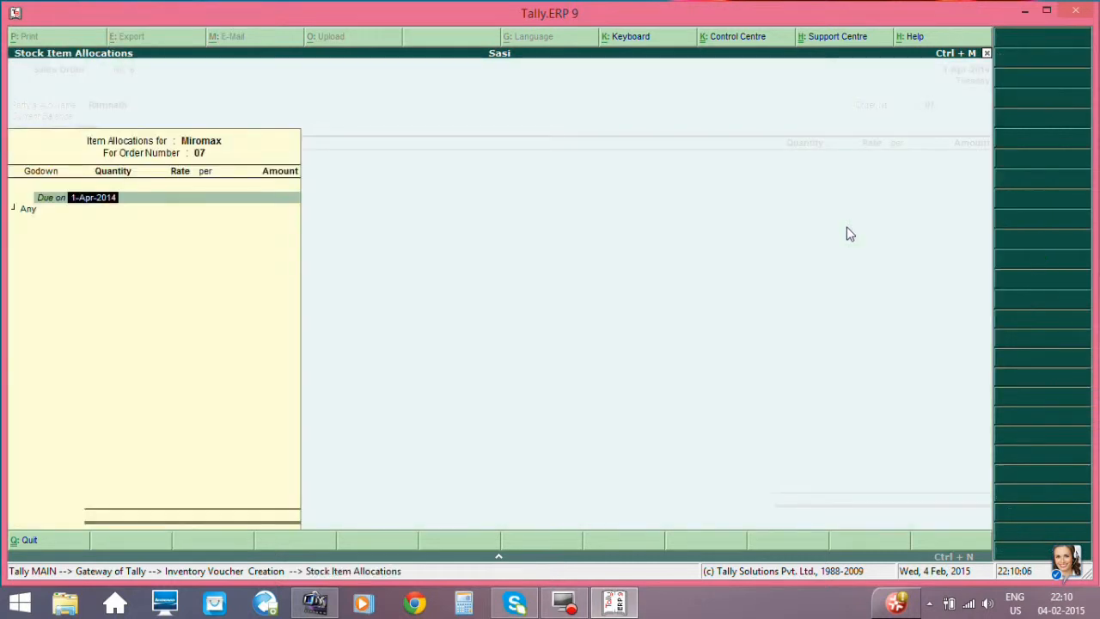
- Allocate 20 no of Miromax at 1,200.00 per no to Godown Any, due on 1-Apr-2014
key("Return")
key("Return")
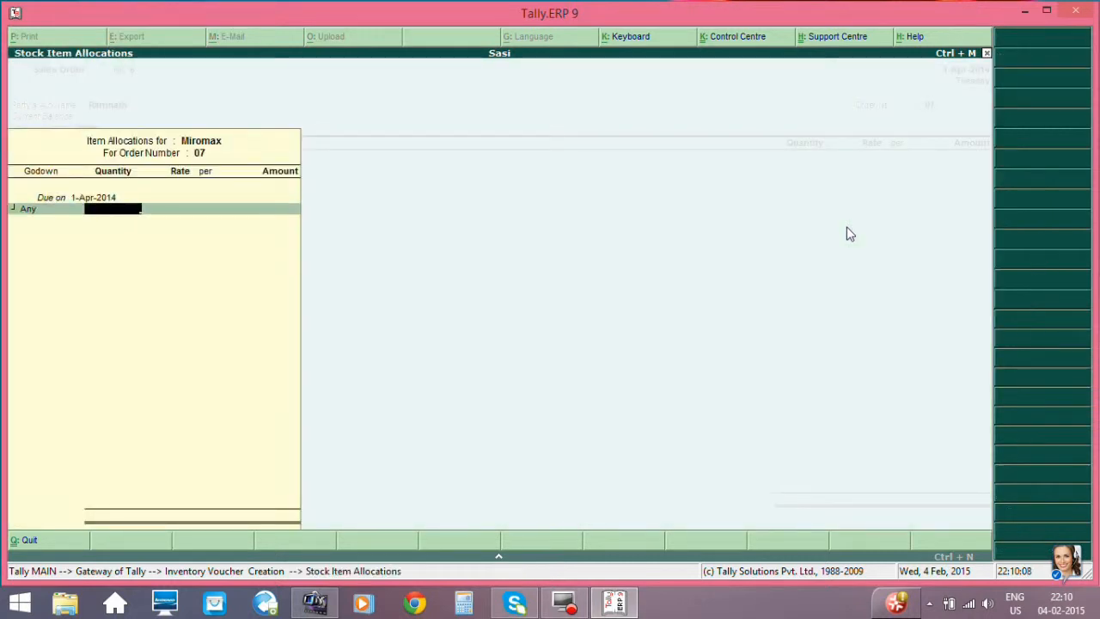
type("20")
key("Return")
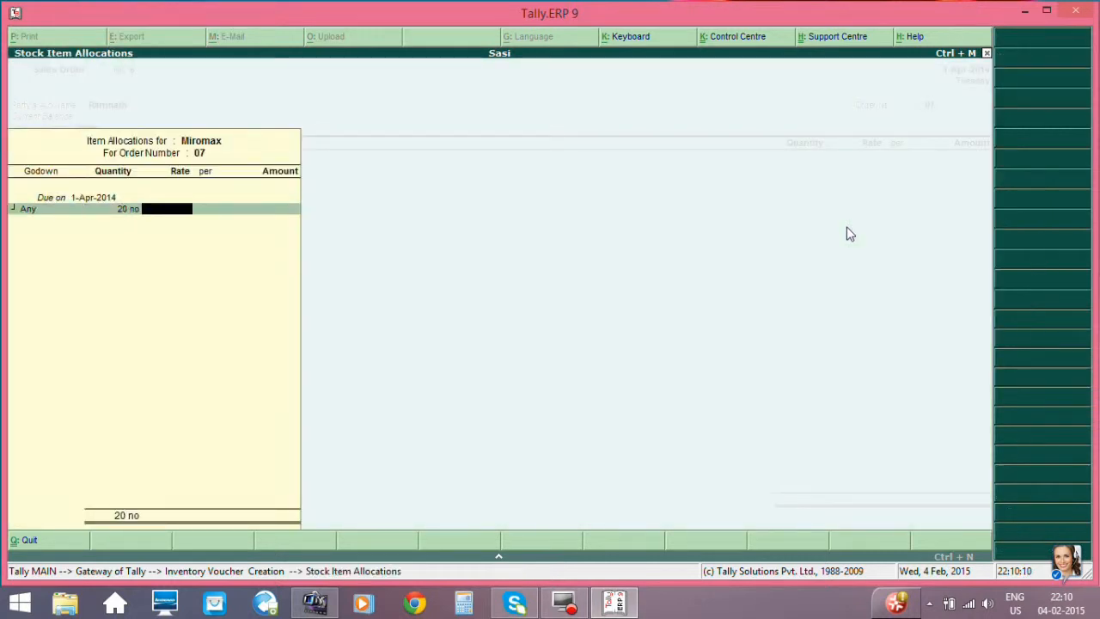
type("1200")
key("Return")
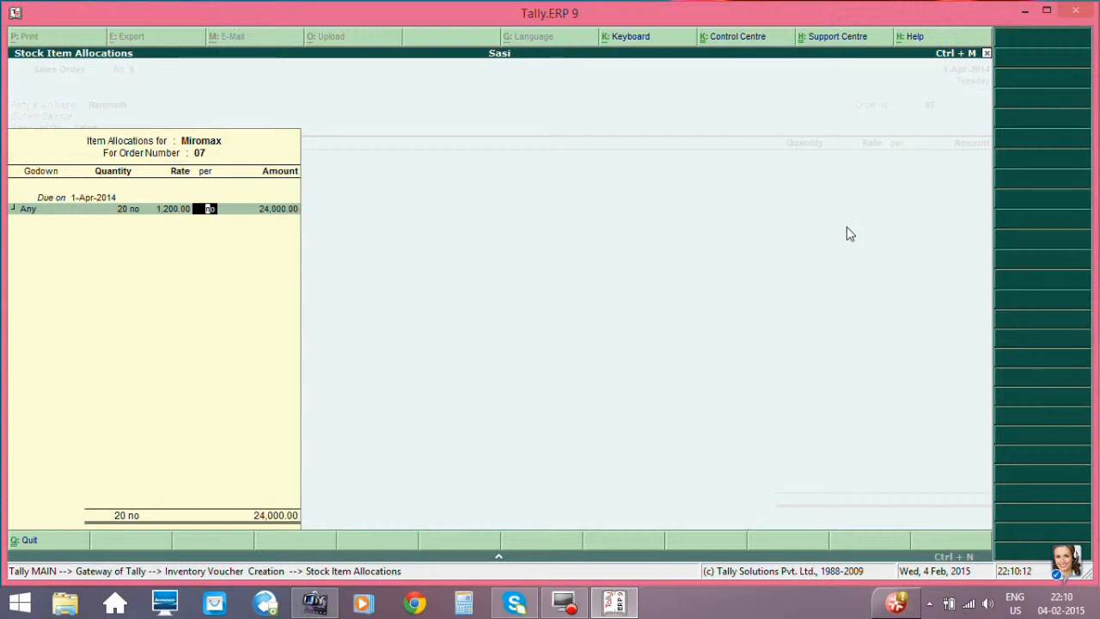
key("Return")
key("Return")
key("Return")
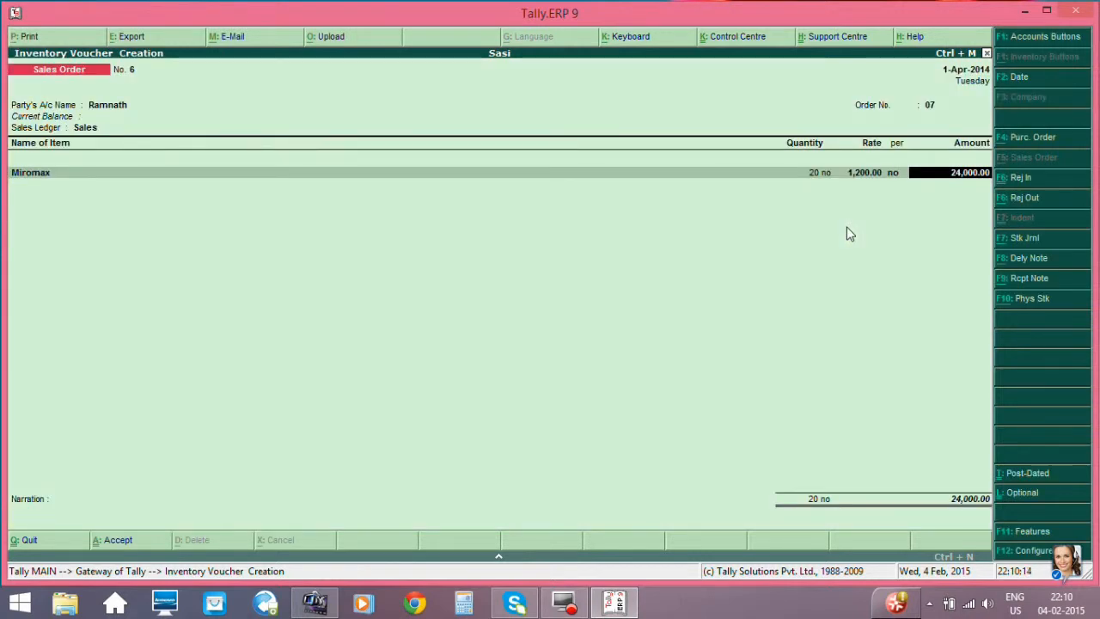
- End the item list, save the Miromax sales order without a narration and quit voucher entry
key("Return")
key("Return")
key("Return")
key("Return")
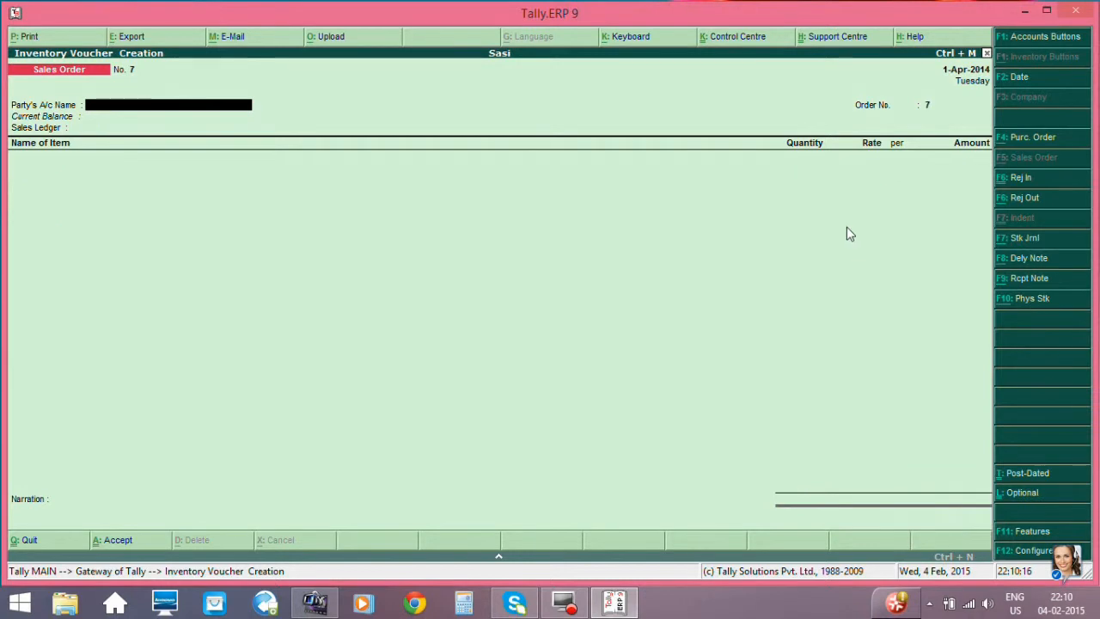
key("Escape")
- Open the Sales Order Summary from the Statements of Inventory
key("Return")
key("Down")
key("Down")
key("Down")
key("Down")
key("Down")
key("Down")
key("Down")
key("Down")
key("Down")
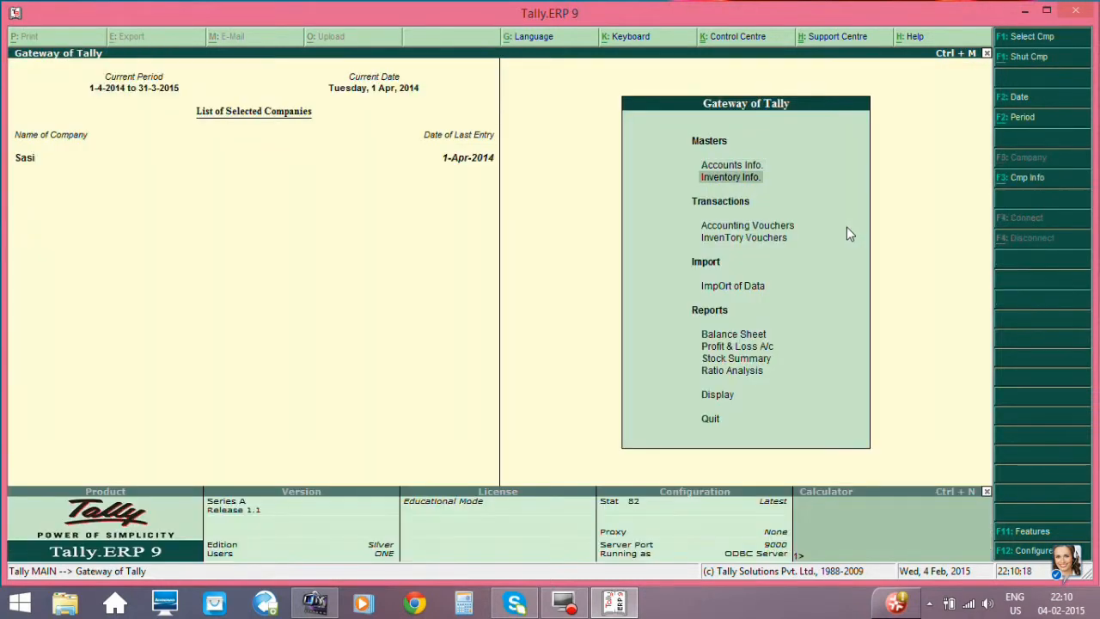
key("Return")
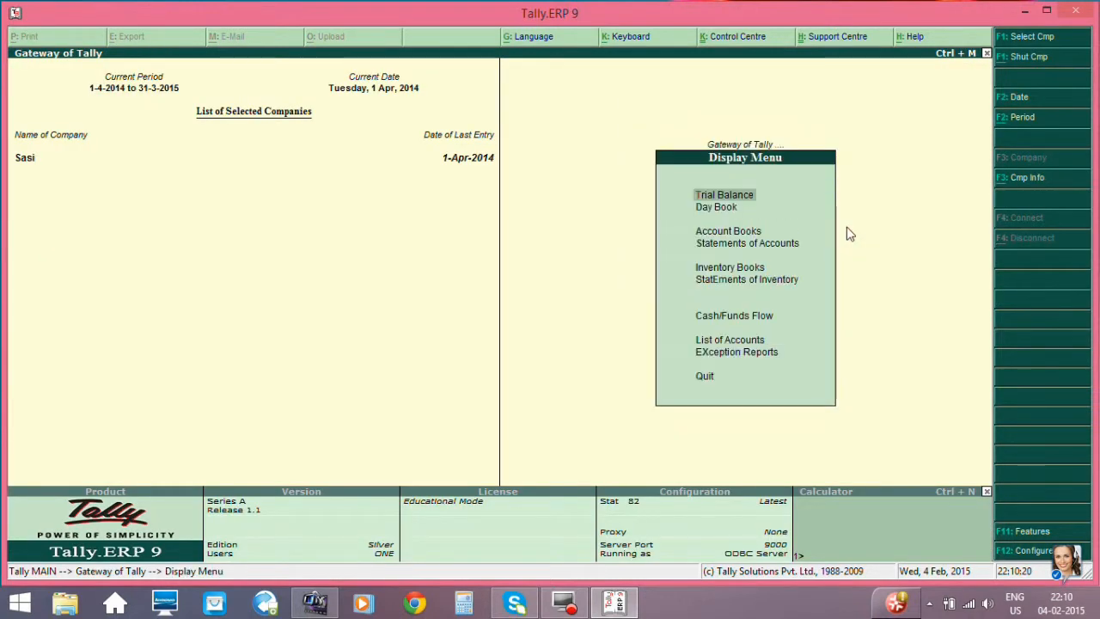
key("Down")
key("Down")
key("Down")
key("Down")
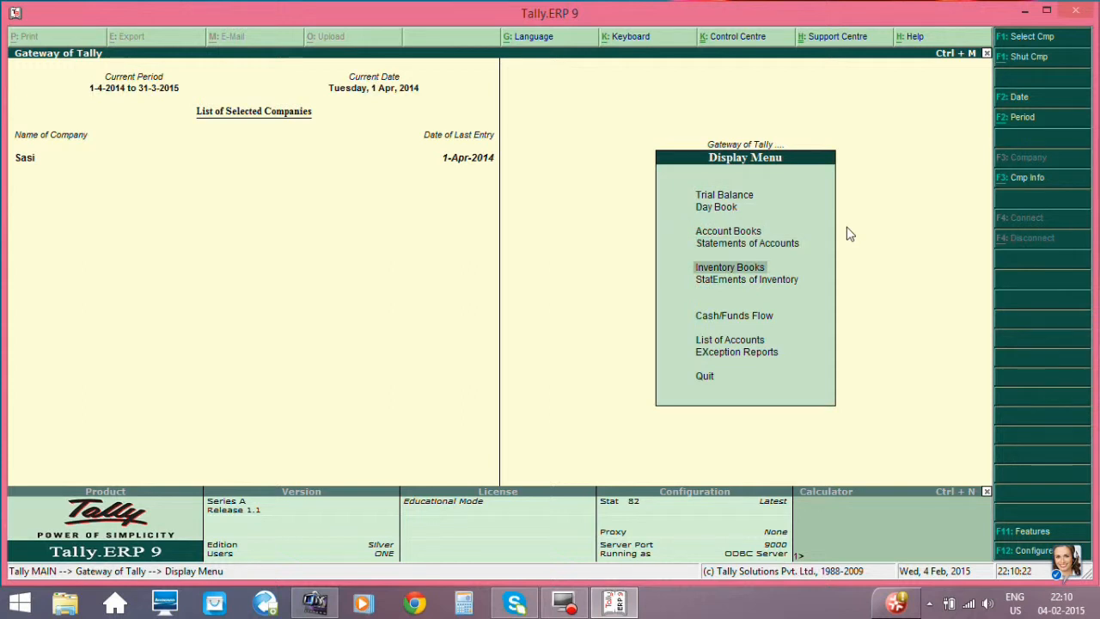
key("Down")
key("Return")
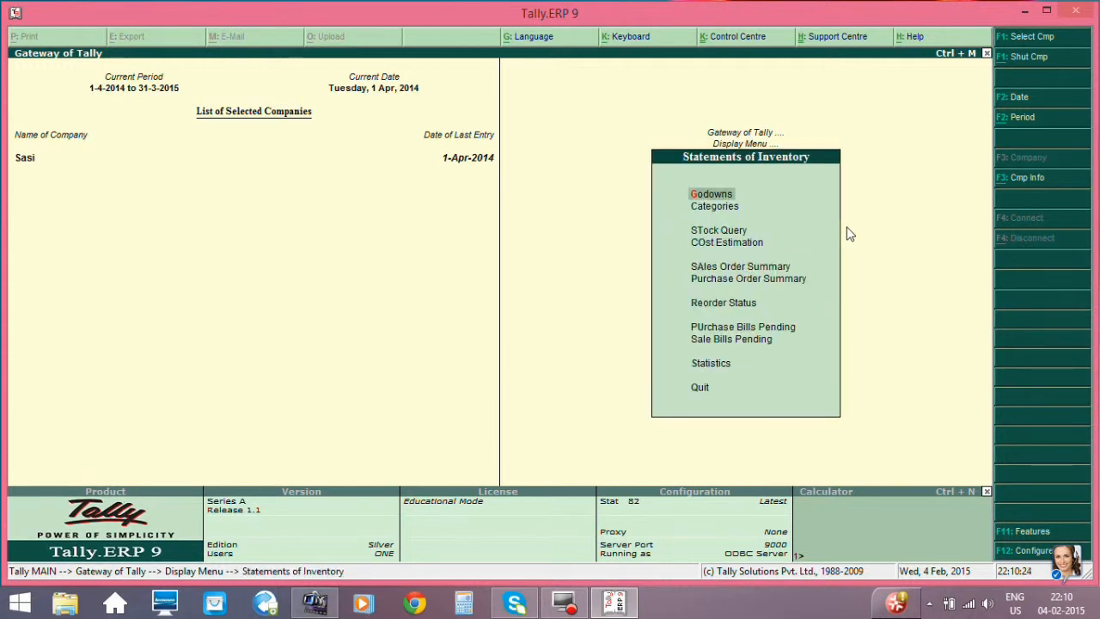
key("Down")
key("Down")
key("Down")
key("Down")
key("Return")
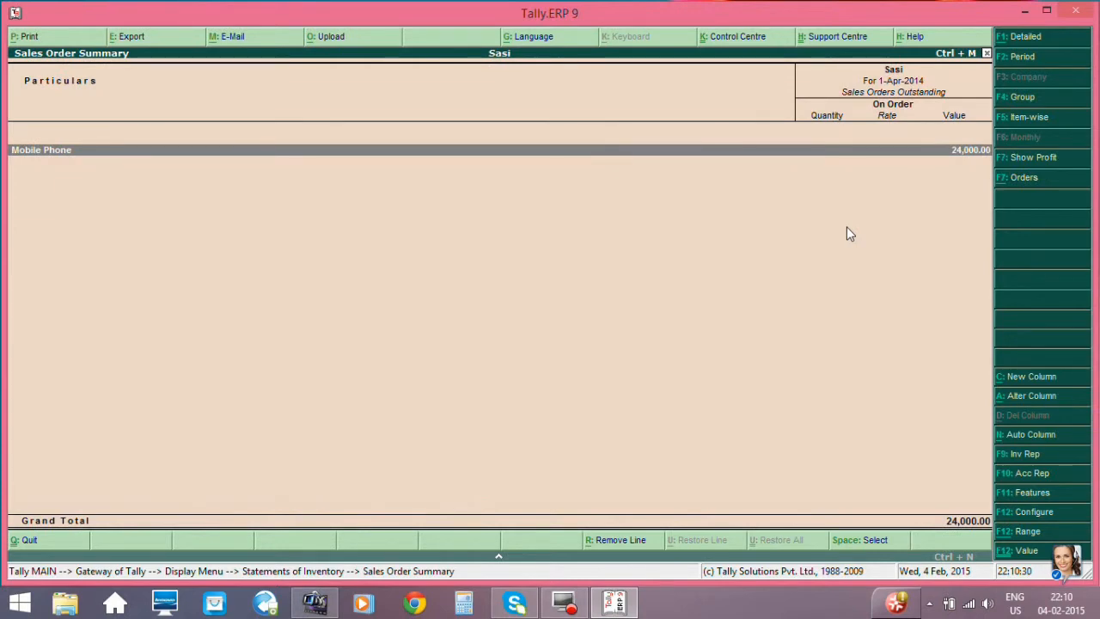
- Drill down from the Mobile Phone group to Miromax's outstanding sales order details, then leave the reports
key("Return")
key("Return")
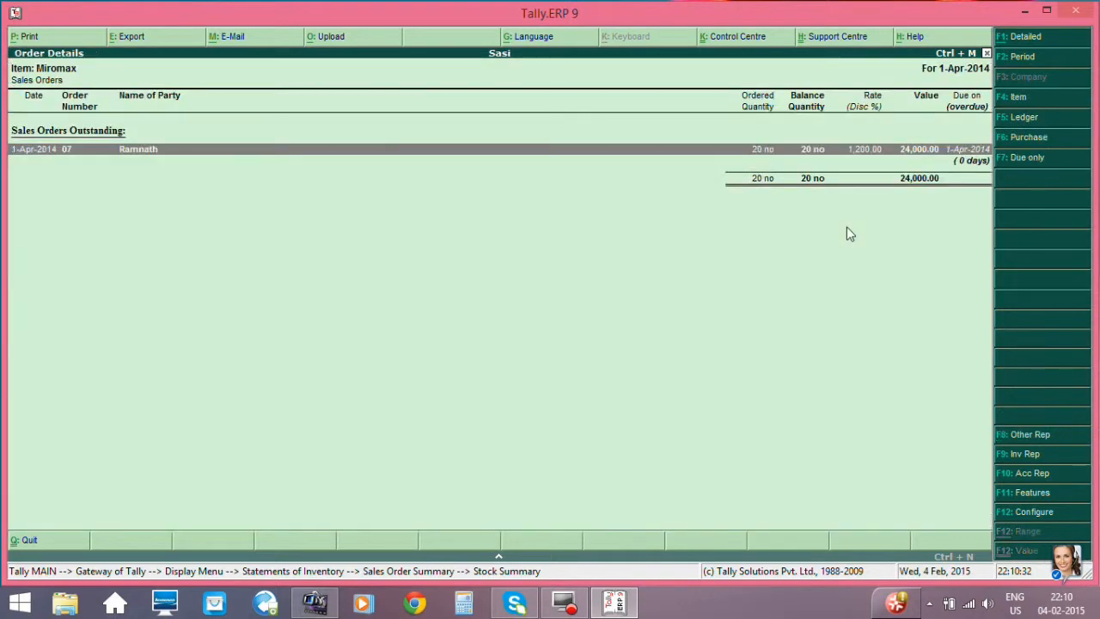
key("Escape")
key("Escape")
key("Escape")
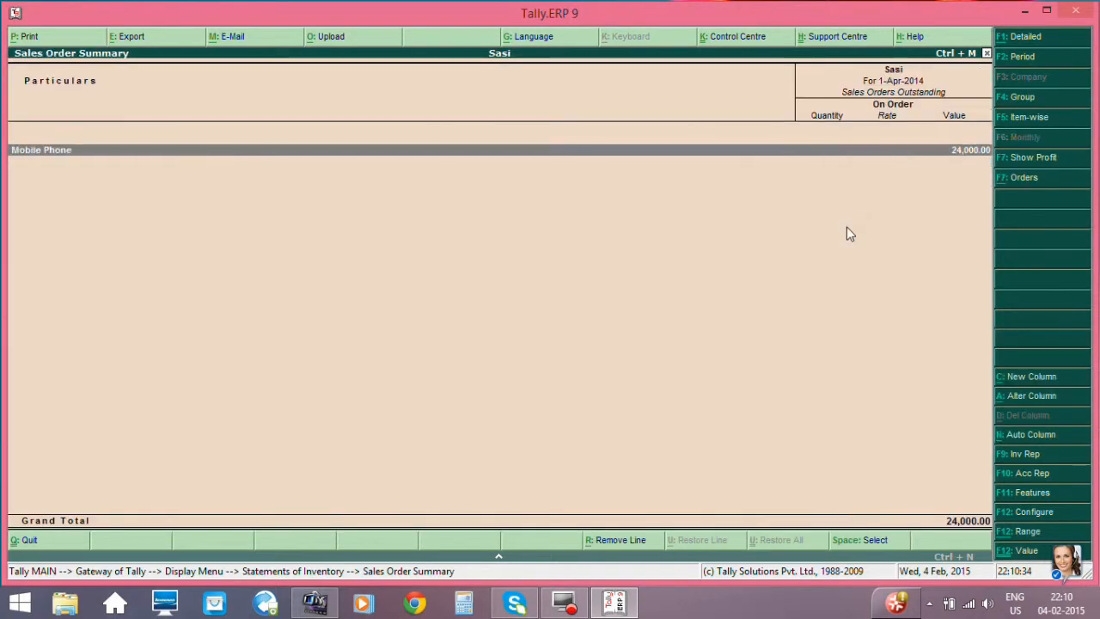
key("Up")
key("Up")
key("Up")
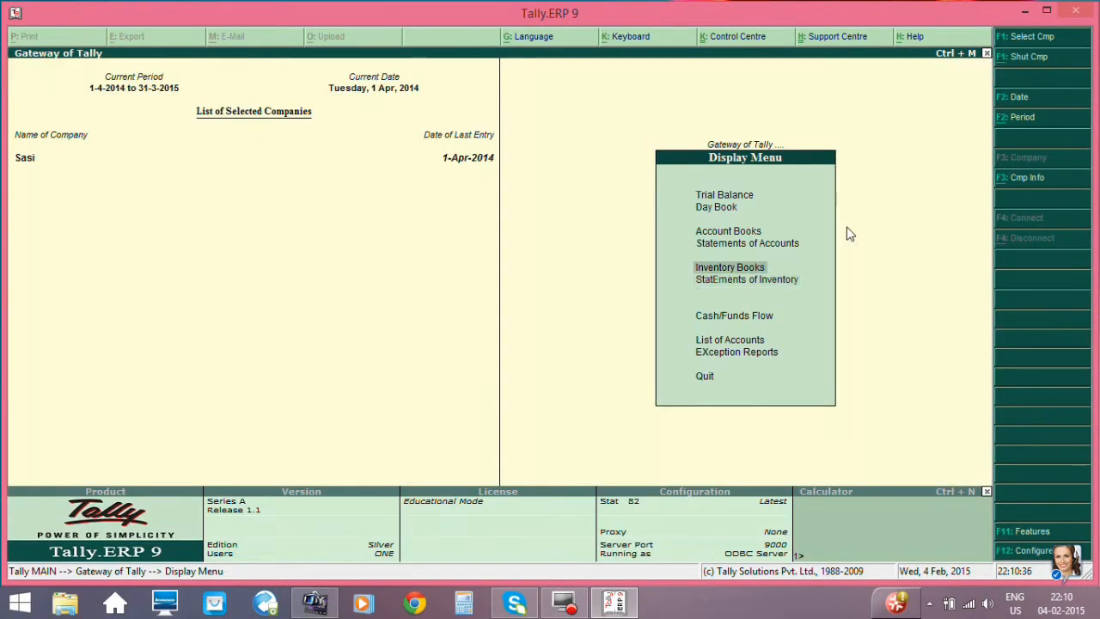
key("Escape")
- Start a new Sales voucher from the accounting vouchers
key("Up")
key("Up")
key("Up")
key("Up")
key("Up")
key("Up")
key("Up")
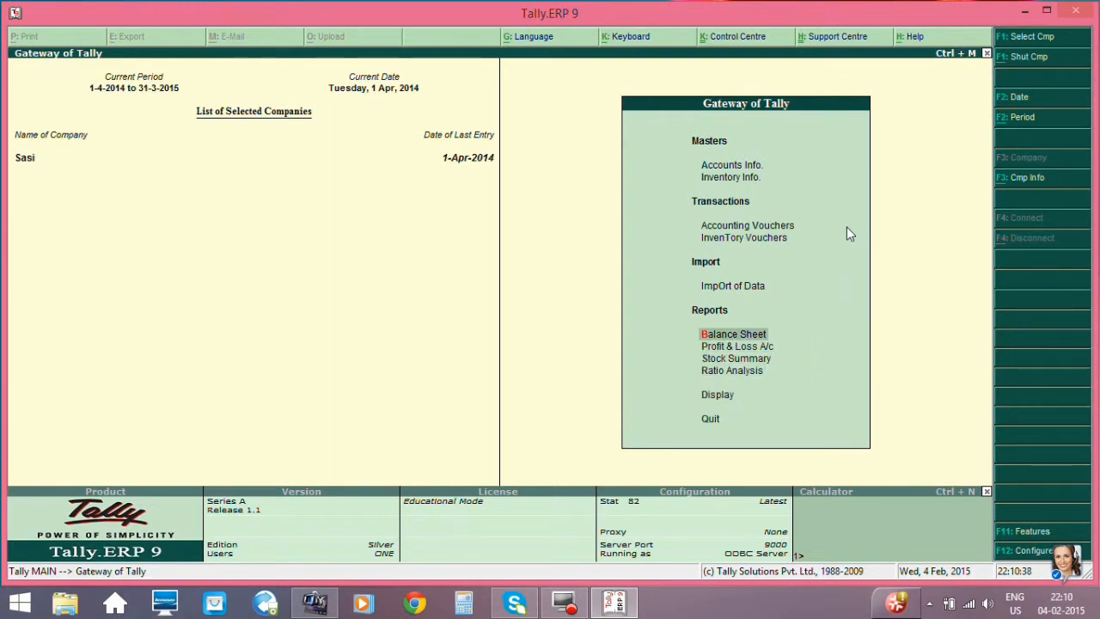
key("Return")
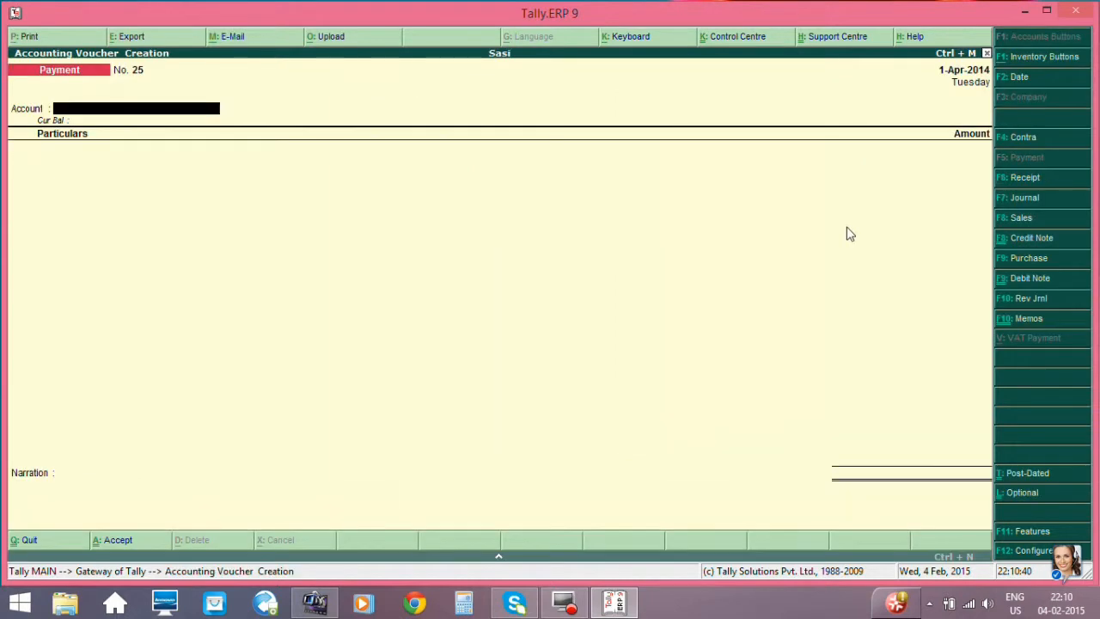
left_click(1007, 222)
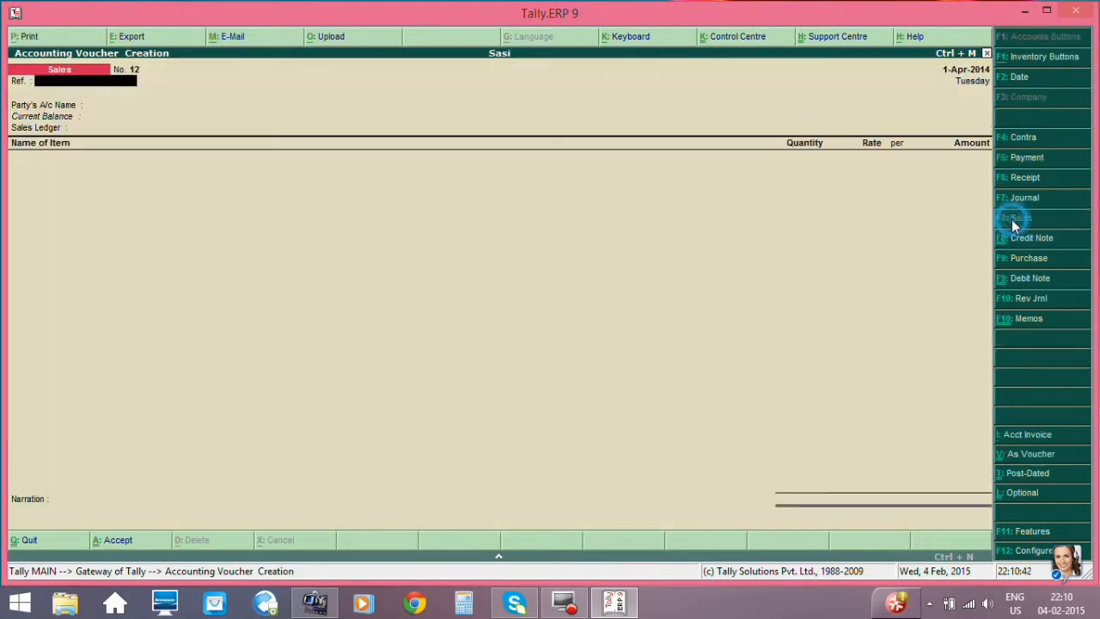
- Leave the sales voucher's reference blank and select the ordering customer's ledger as the party account
key("Return")
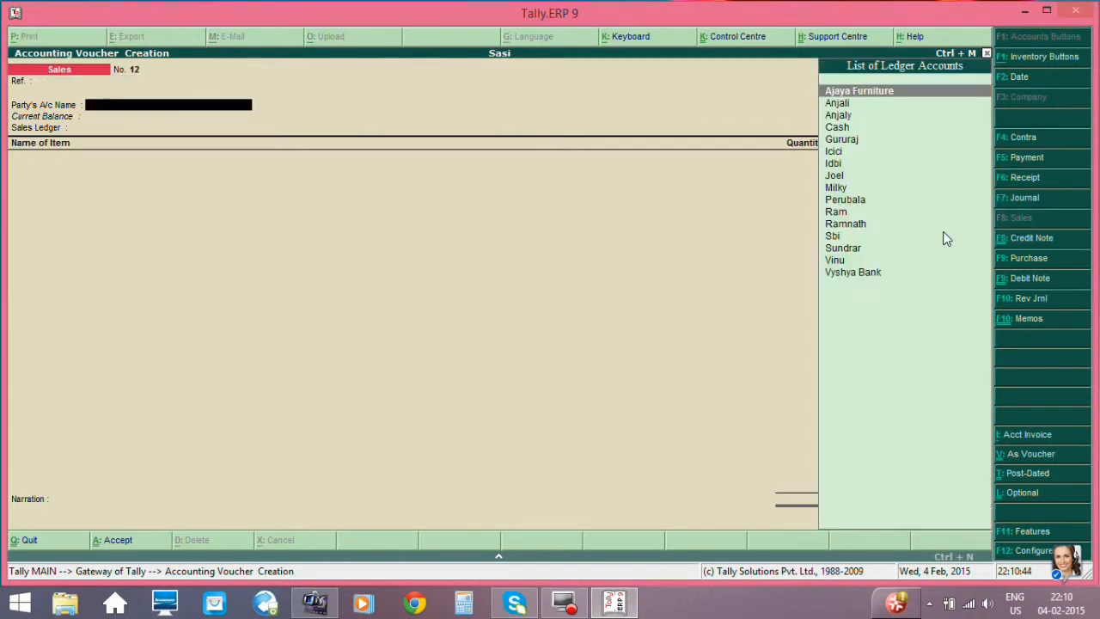
key("Down")
key("Down")
key("Down")
key("Down")
key("Down")
key("Down")
key("Down")
key("Down")
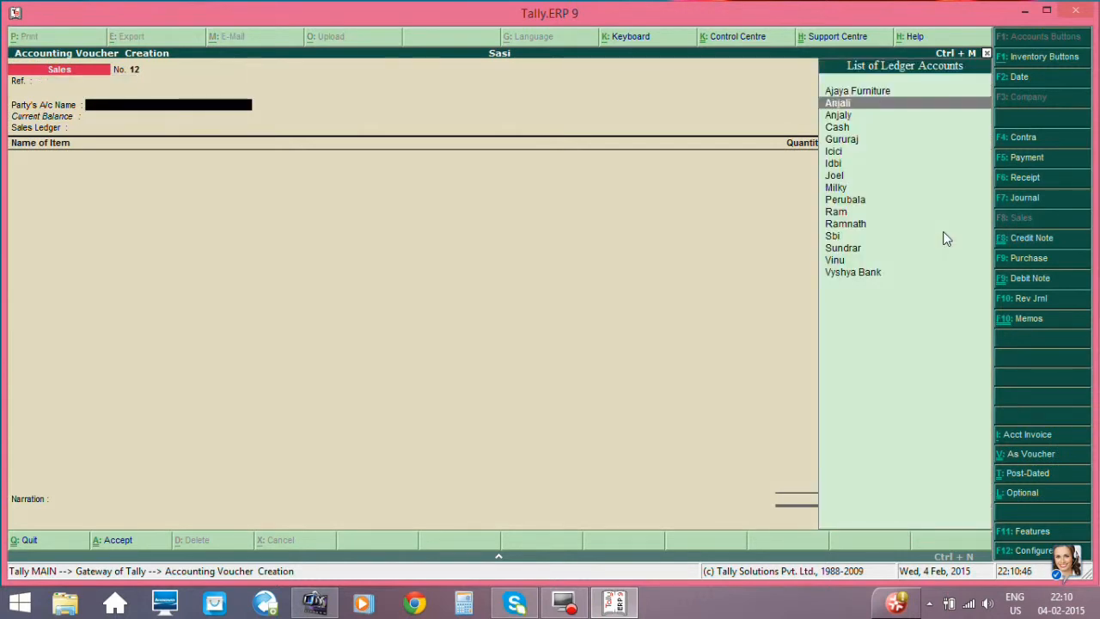
key("Down")
key("Down")
key("Down")
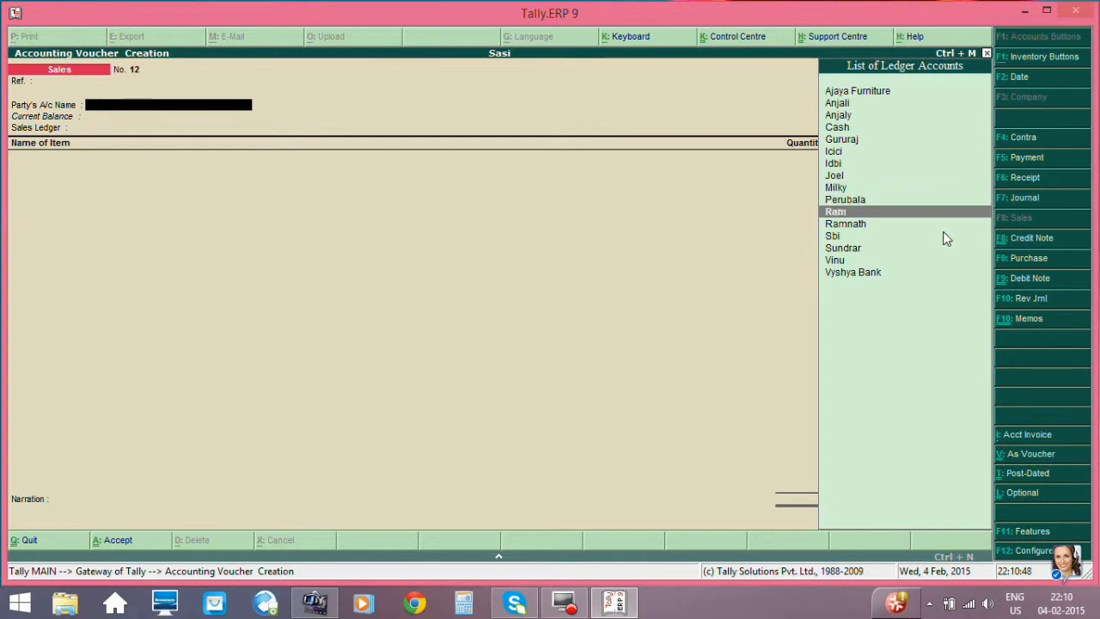
key("Return")
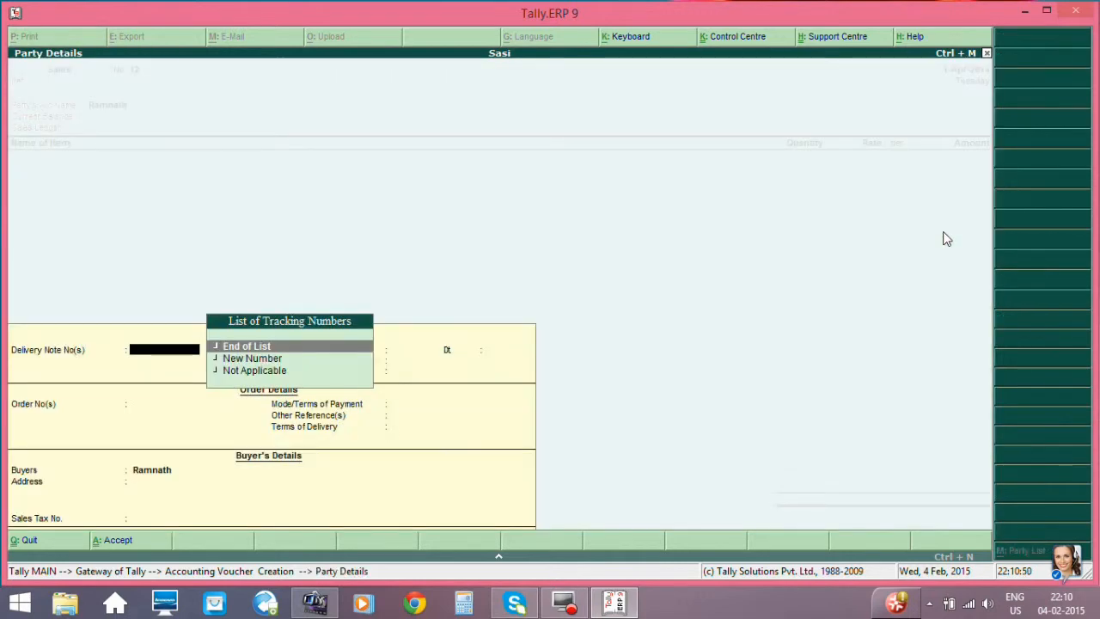
- End the delivery note list and leave the despatch document, carrier and destination details blank
key("Return")
key("Return")
key("Return")
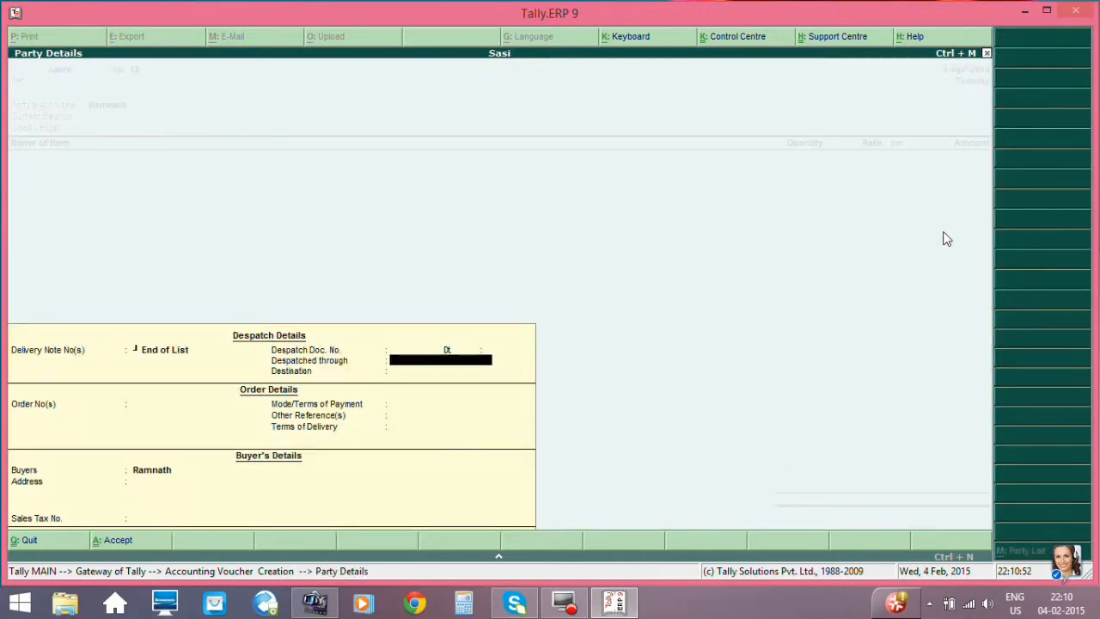
key("Return")
key("Return")
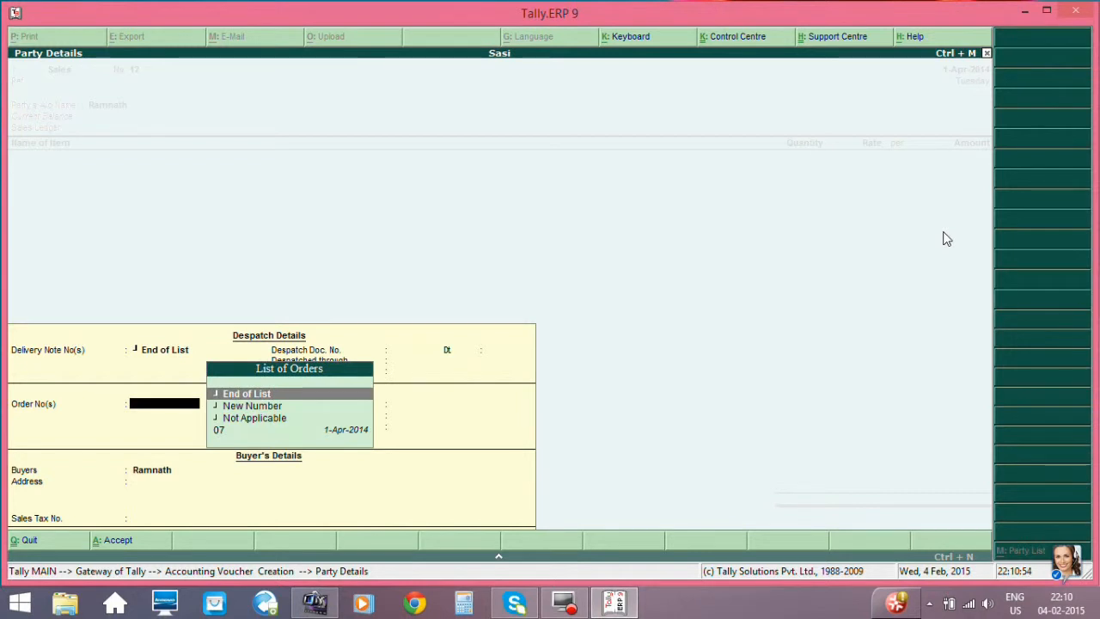
- Link the customer's pending sales order dated 1-Apr-2014 and accept the remaining order and buyer details as they are
key("Down")
key("Down")
key("Down")
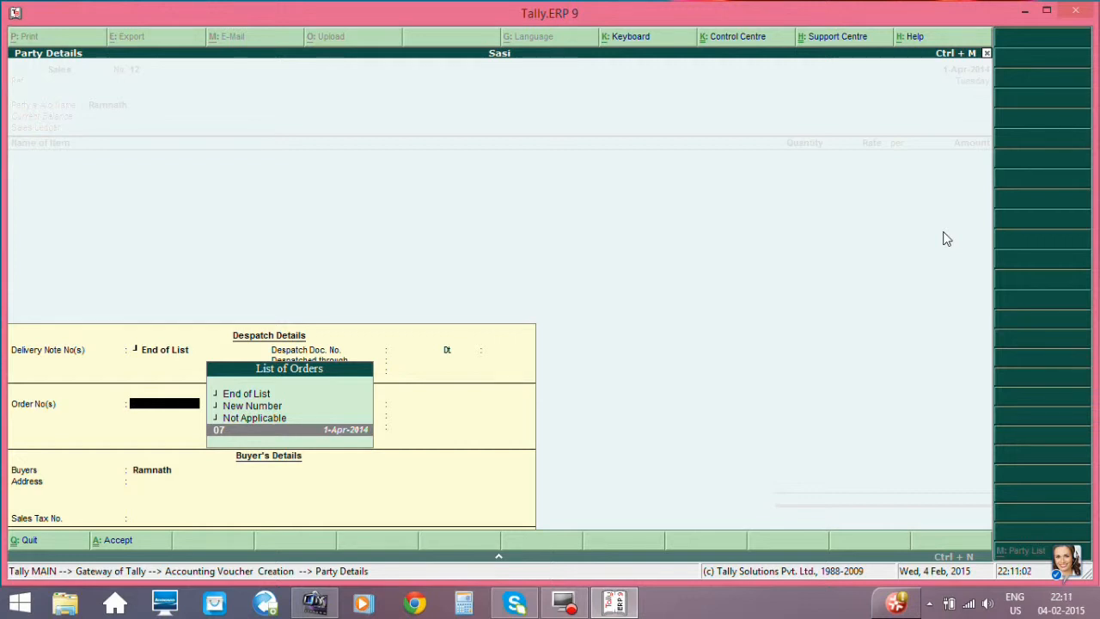
key("Return")
key("Return")
key("Return")
key("Return")
key("Return")
key("Return")
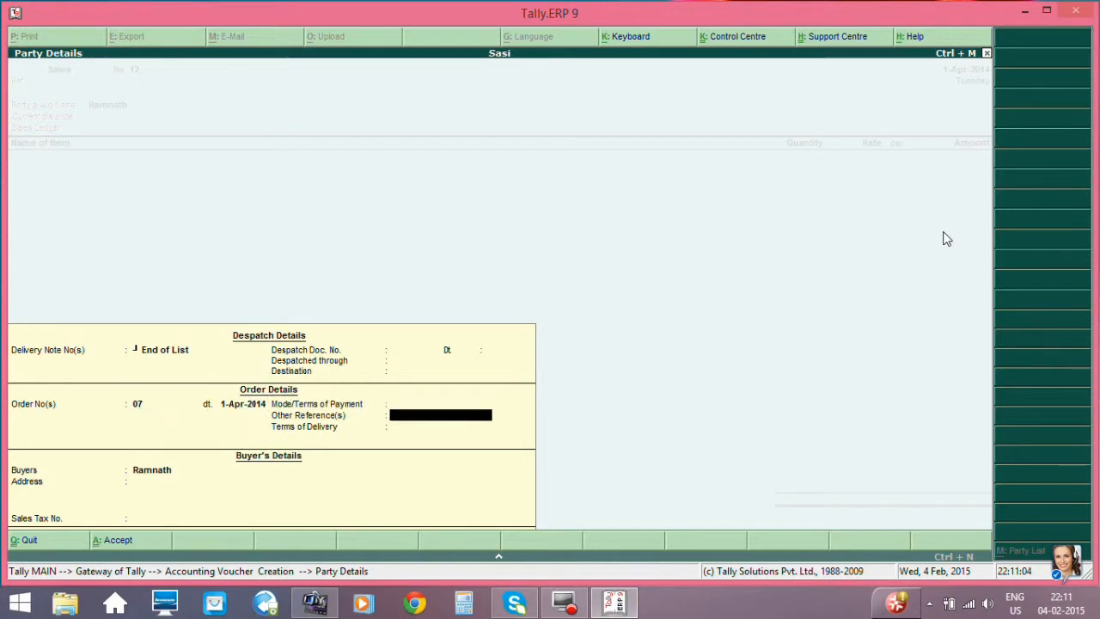
- Keep Sales as the sales ledger and accept the Miromax allocation of 20 no at 1,200.00 from the Bendichal godown
key("Return")
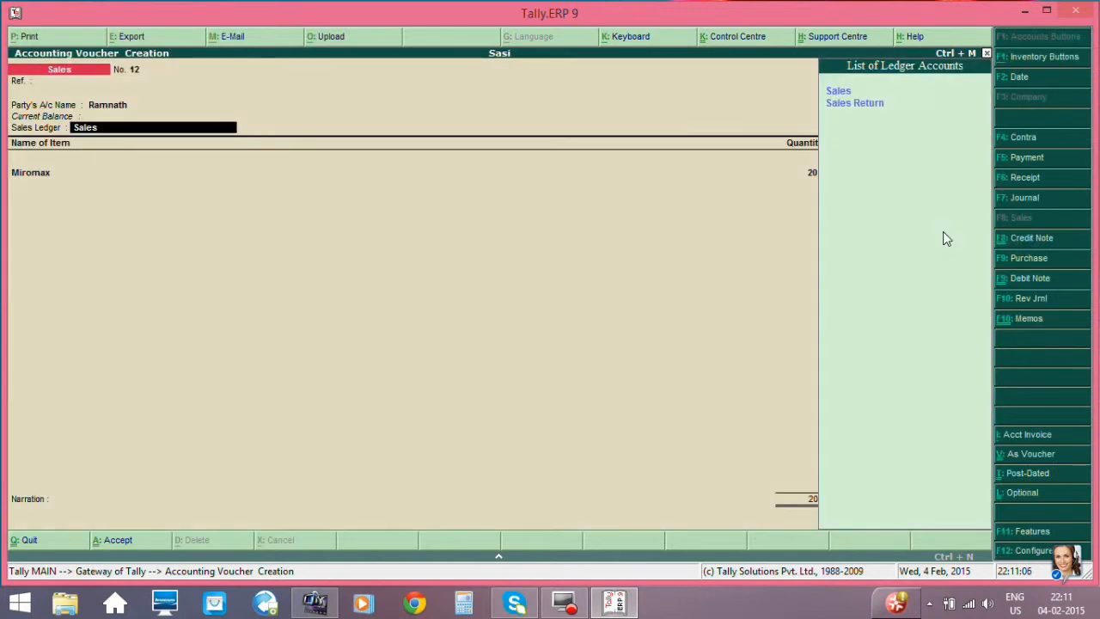
key("Return")
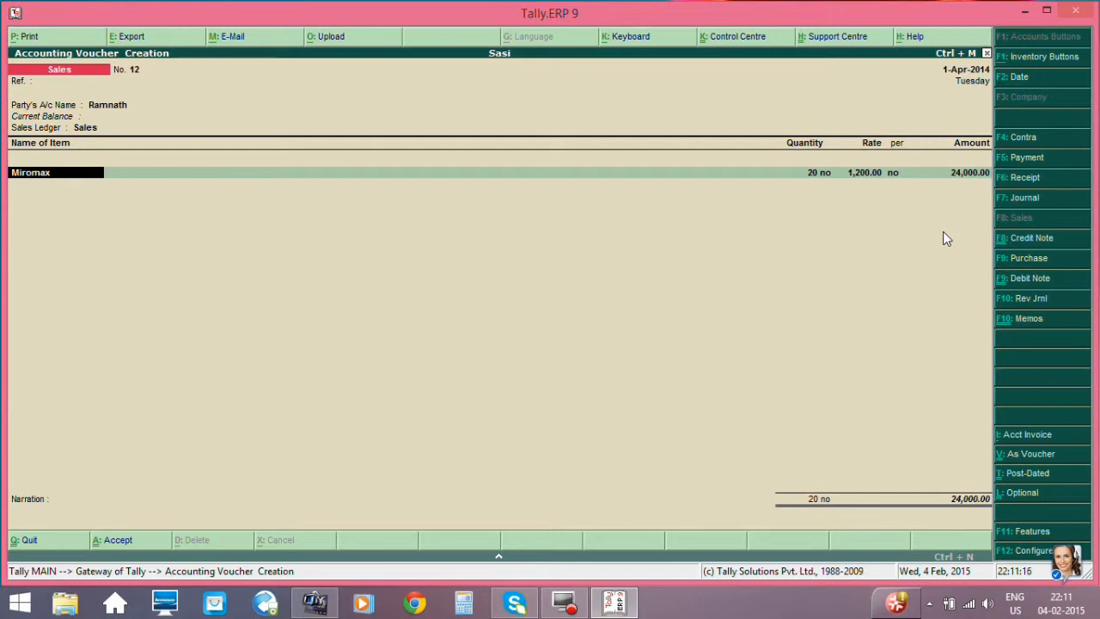
key("Return")
key("Return")
key("Return")
key("Return")
key("Return")
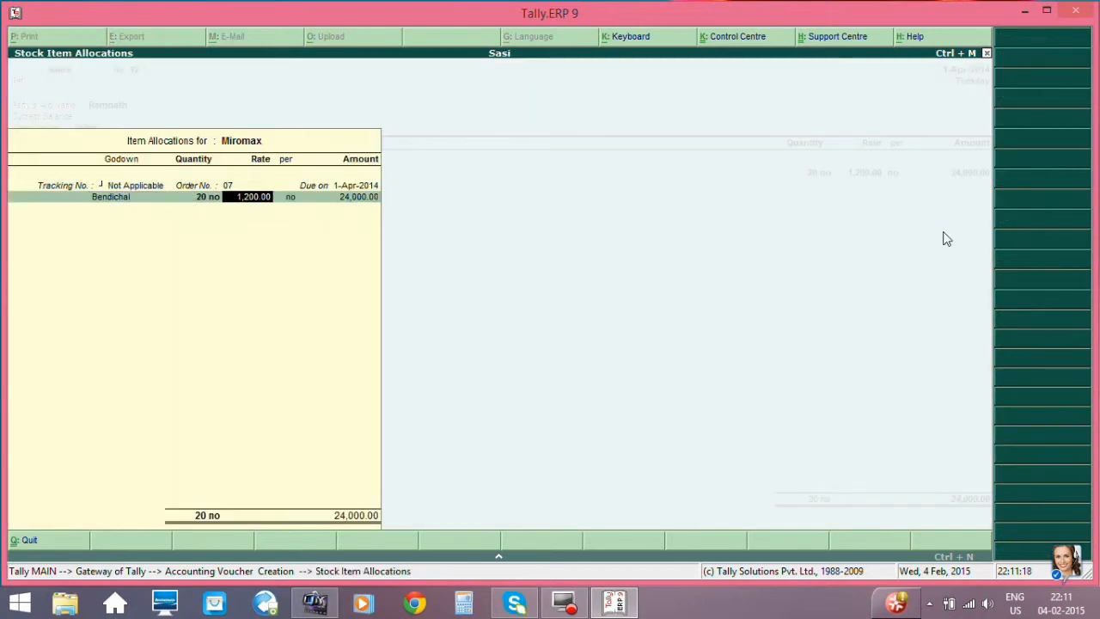
key("Return")
key("Return")
- End the item list, save the Miromax sales voucher without a narration and quit voucher entry
key("Return")
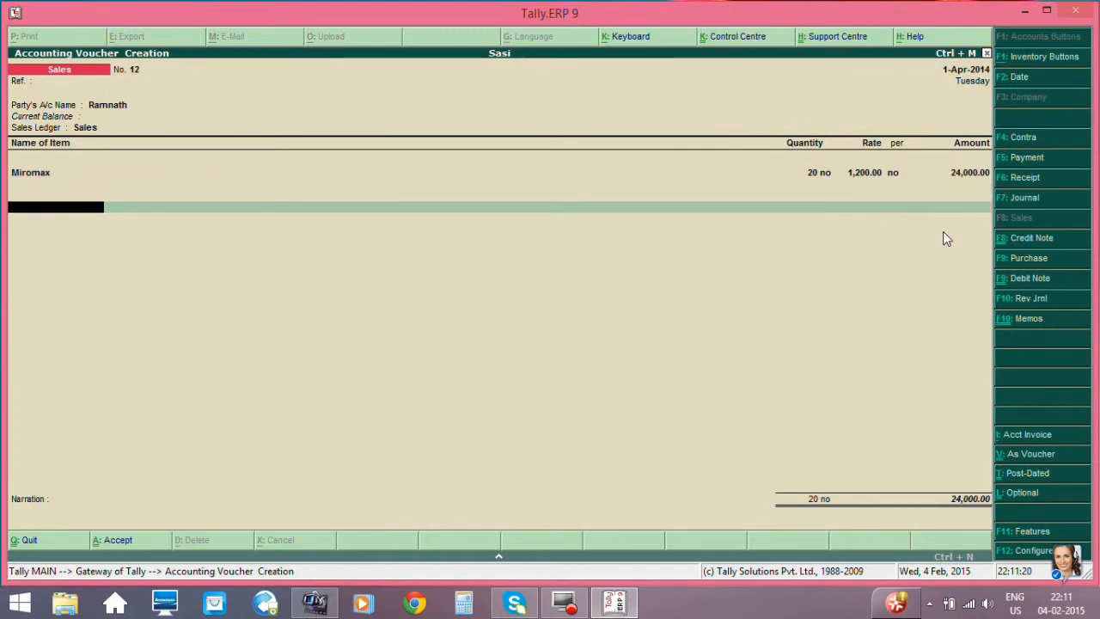
key("Return")
key("Return")
key("Return")
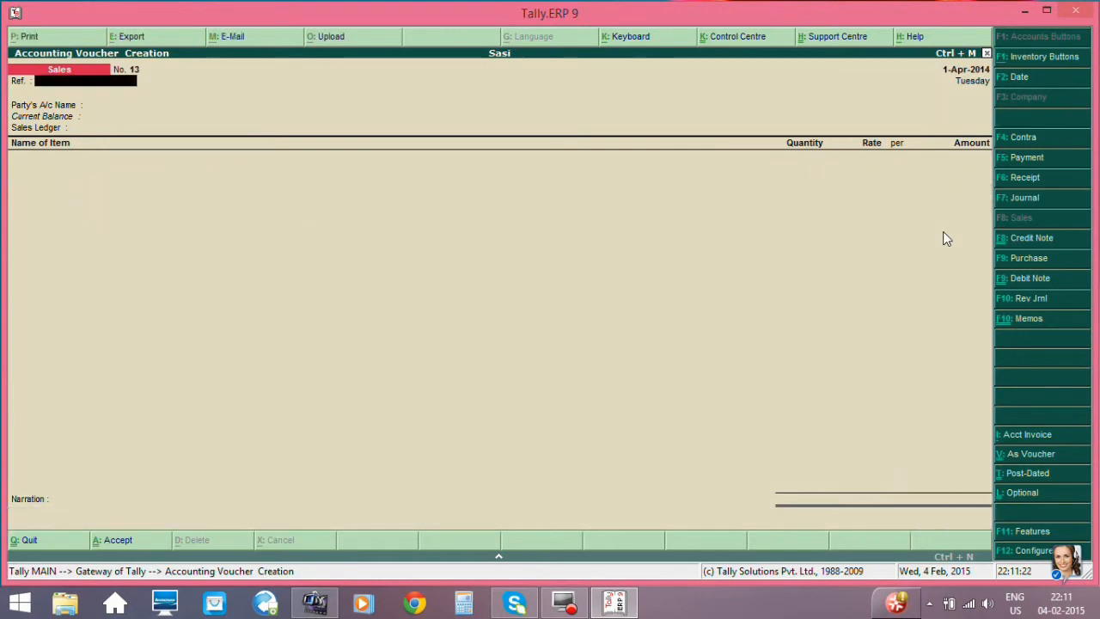
key("Escape")
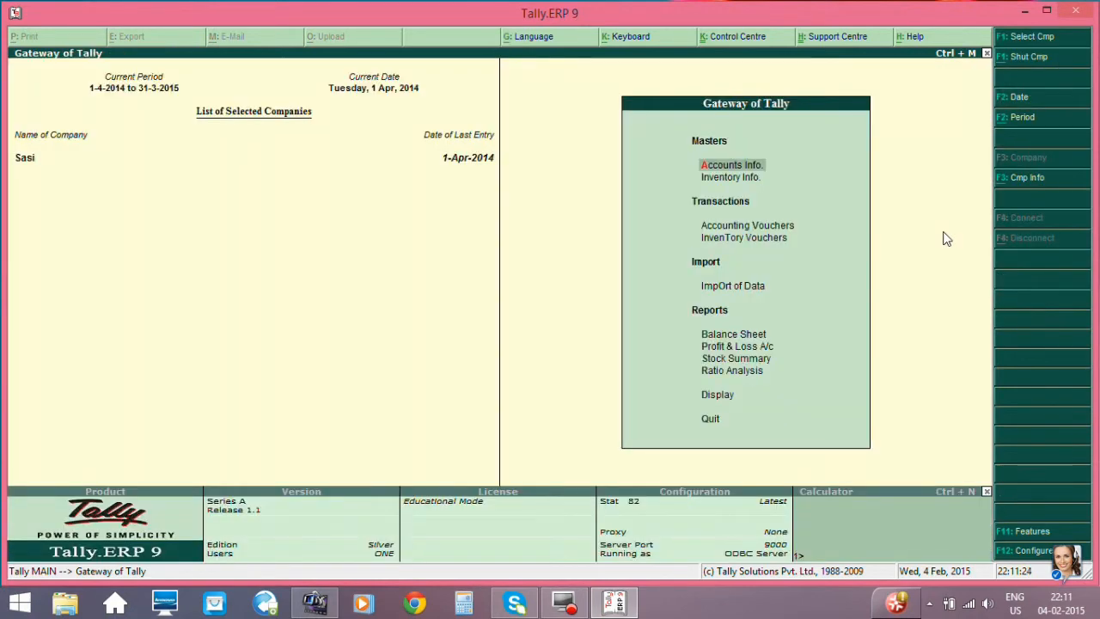
- Open the Statements of Inventory from the Display reports
key("Down")
key("Down")
key("Down")
key("Down")
key("Down")
key("Down")
key("Down")
key("Down")
key("Down")
key("Down")
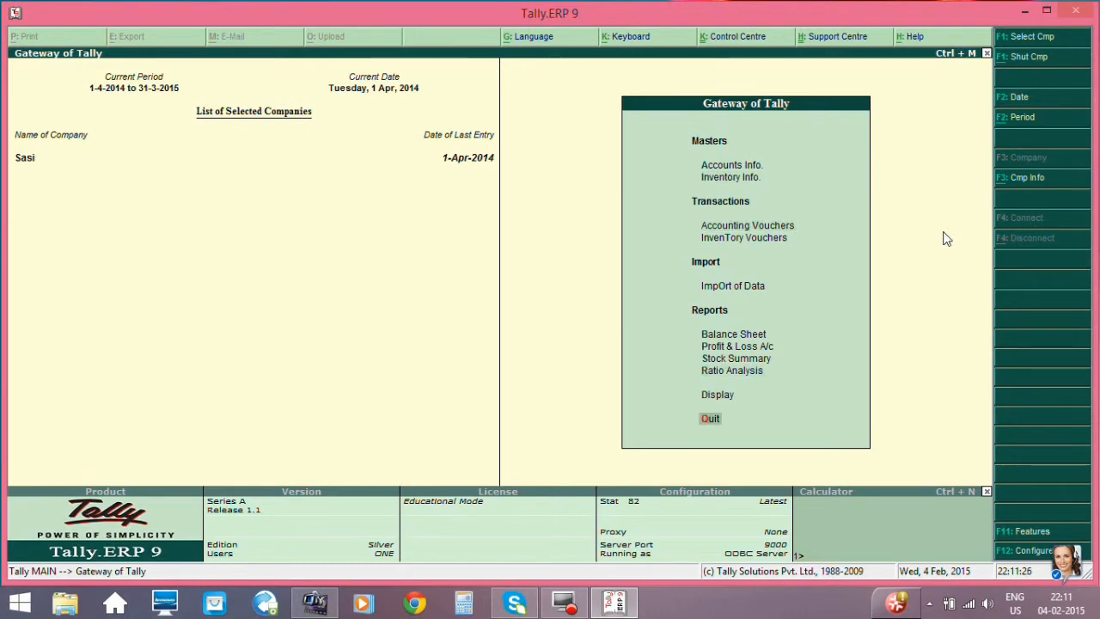
key("Up")
key("Return")
key("Down")
key("Down")
key("Down")
key("Down")
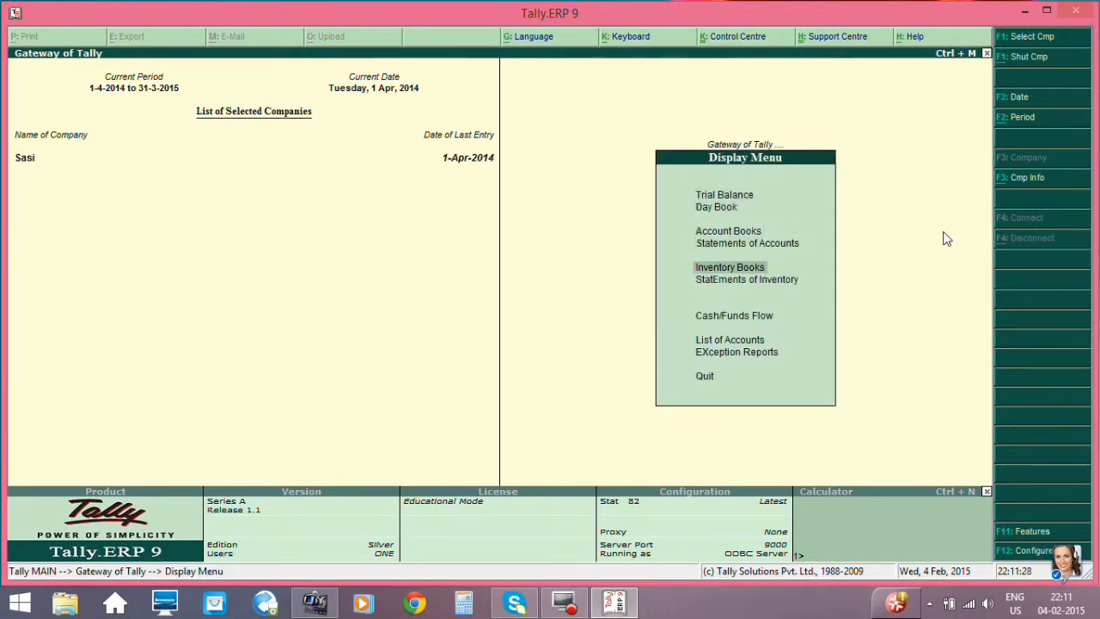
key("Down")
key("Return")
- Check the Sales Order Summary for outstanding orders, then return to the Gateway of Tally
key("Down")
key("Down")
key("Down")
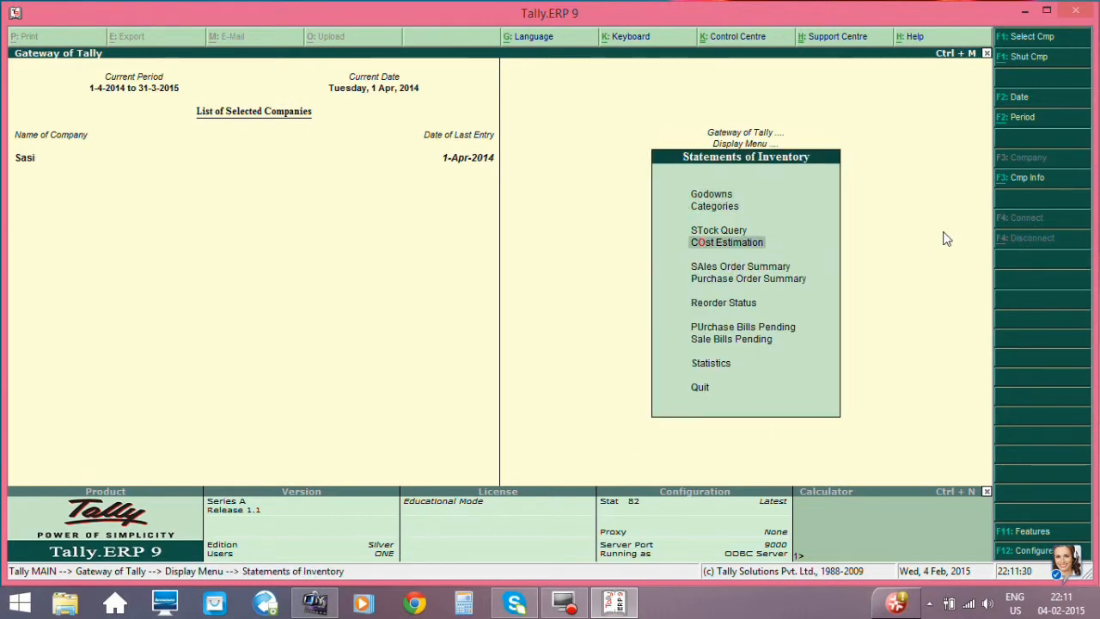
key("Down")
key("Return")
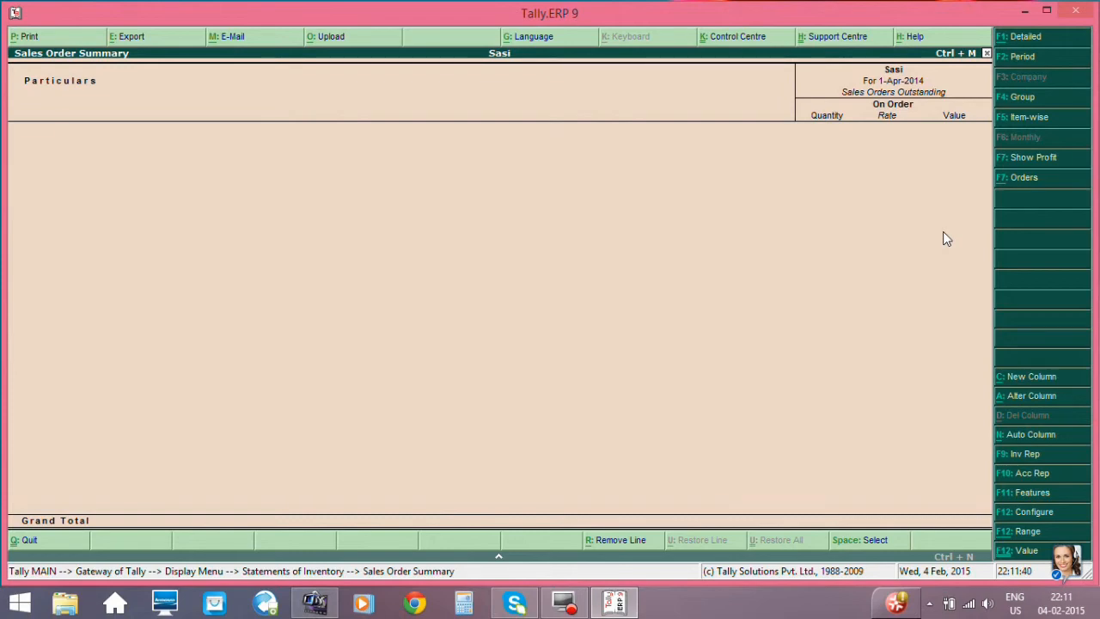
key("Escape")
key("Escape")
key("Escape")
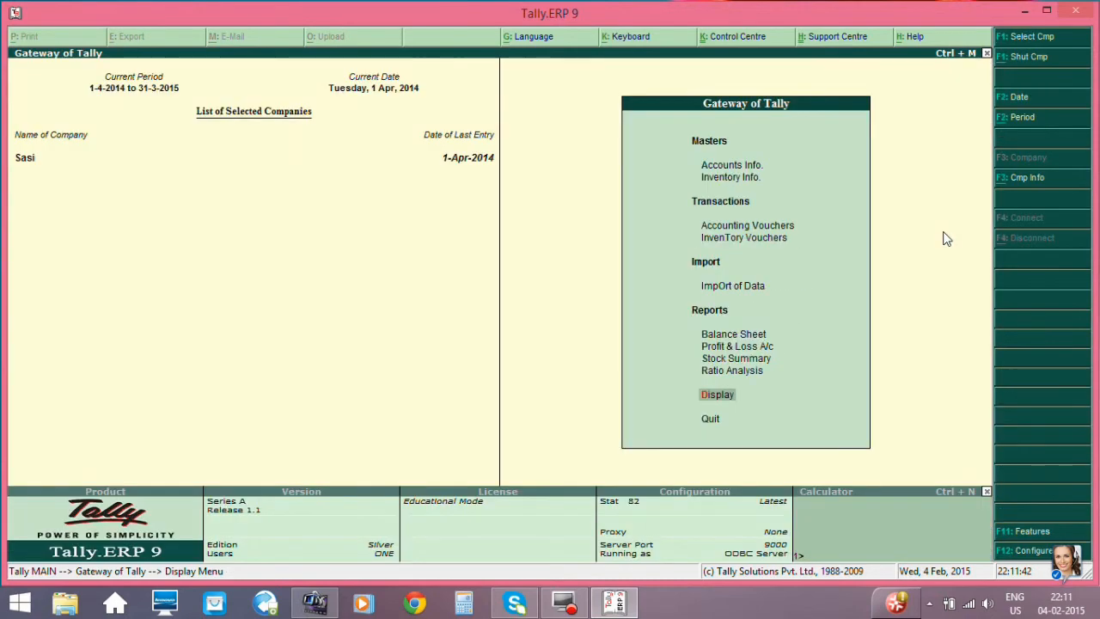